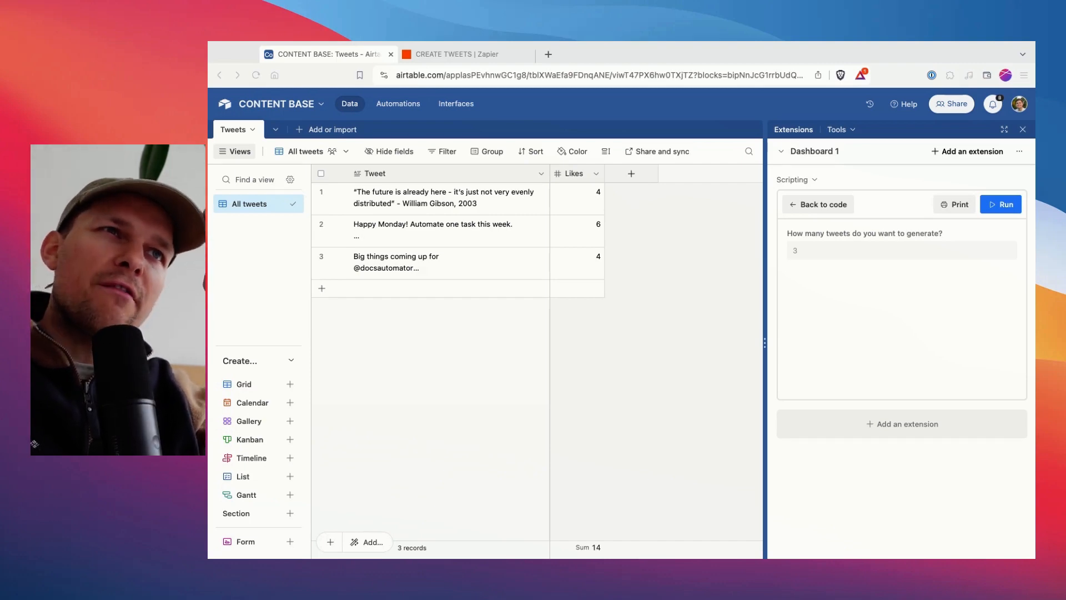
# Look through the three existing tweets in the Tweet column of the Tweets table.
pyautogui.moveTo(414, 196); pyautogui.dragTo(409, 331)
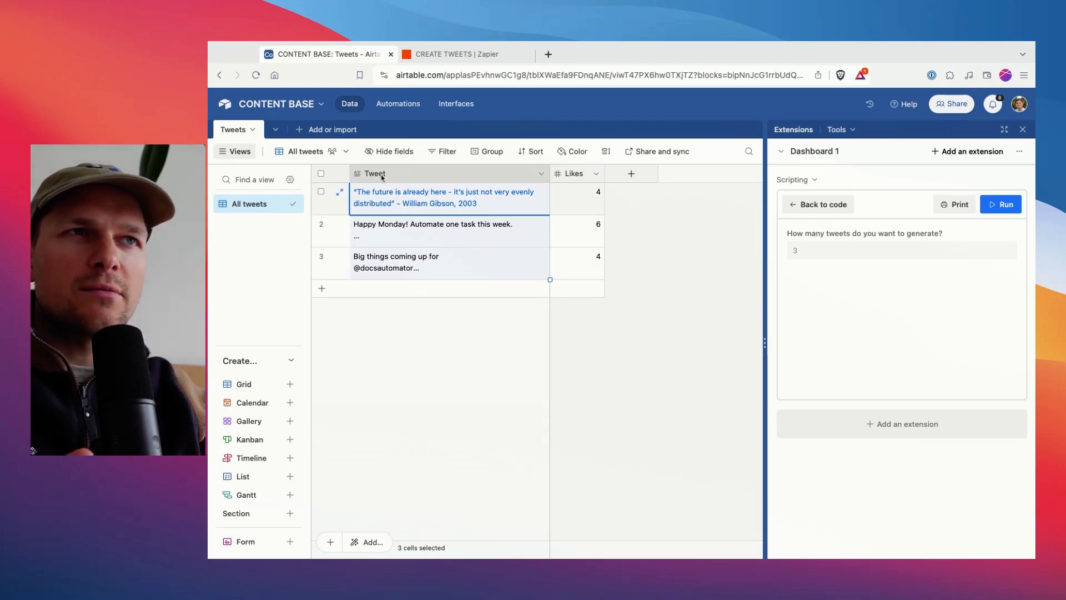
pyautogui.click(438, 229)
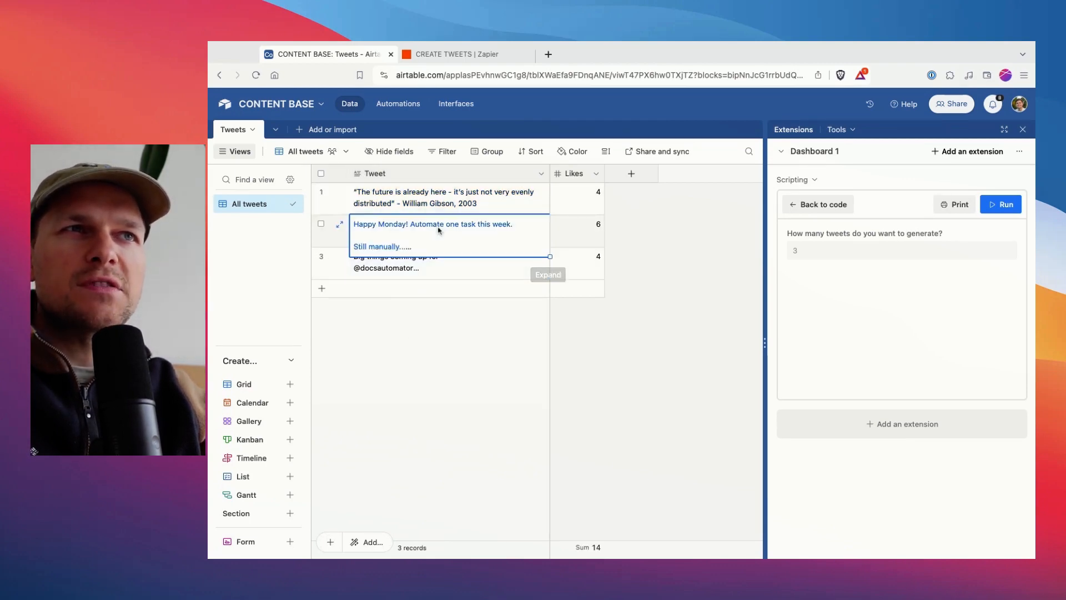
pyautogui.click(437, 206)
pyautogui.click(449, 266)
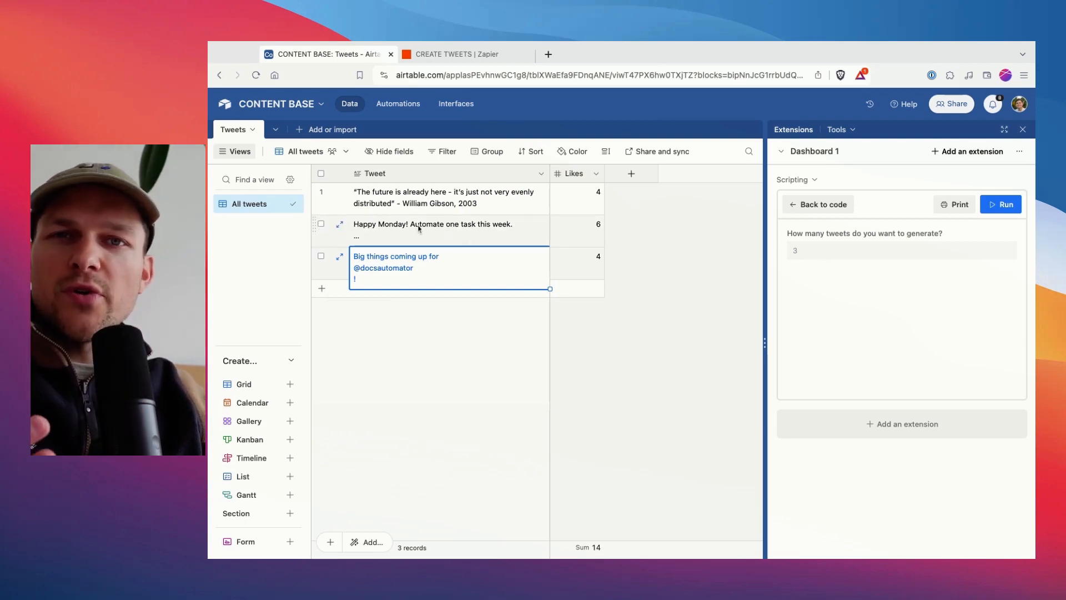
pyautogui.click(428, 201)
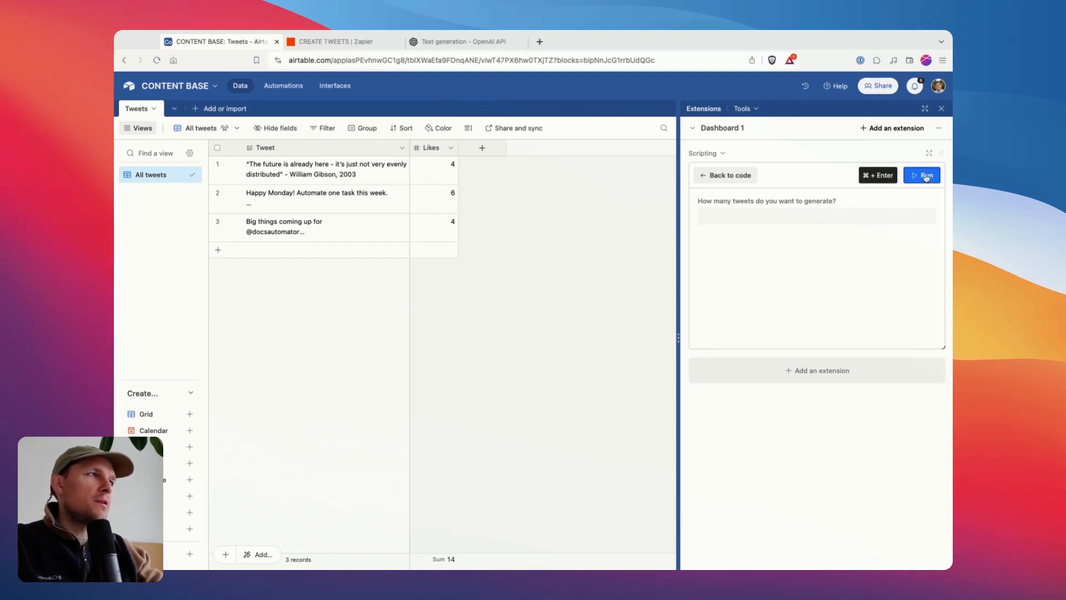
# Run the tweet-generation script in the Scripting extension with 3 as the number of tweets to generate.
pyautogui.click(919, 175)
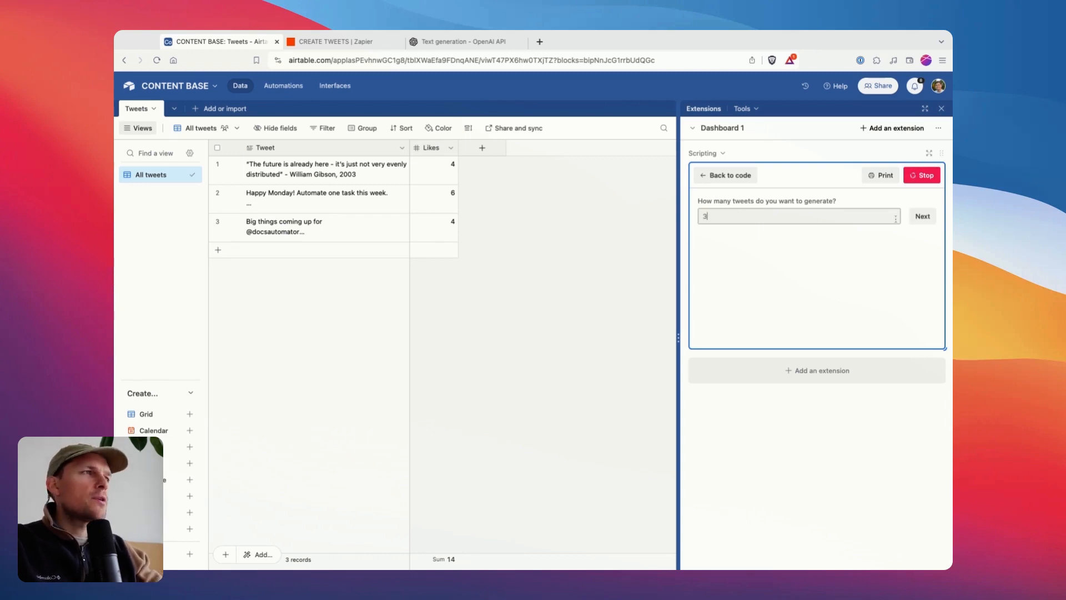
pyautogui.press('Return')
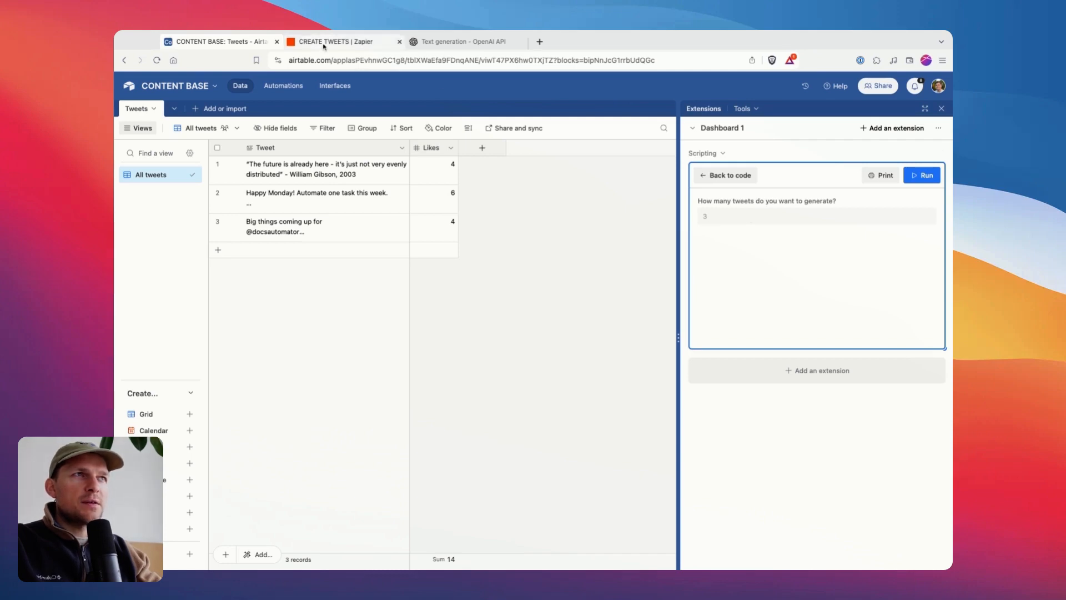
# Look over the steps of the CREATE TWEETS zap in Zapier, and return to the Airtable base.
pyautogui.click(328, 43)
pyautogui.moveTo(445, 162); pyautogui.dragTo(409, 162)
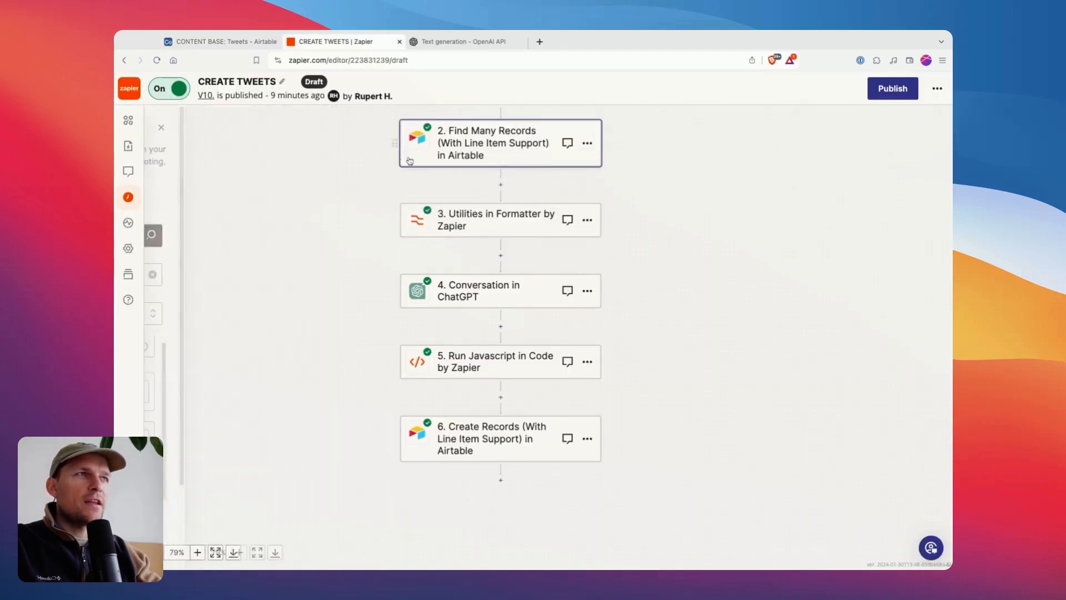
pyautogui.scroll(2, 355, 170)
pyautogui.click(217, 41)
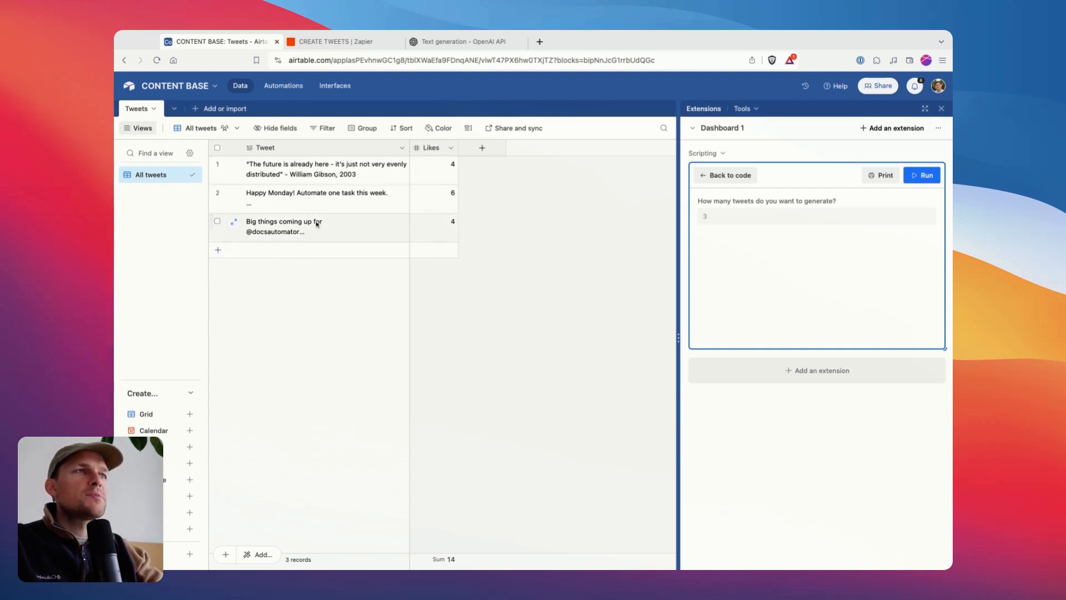
# Widen the Tweet column and compare the generated tweet in row 4 with the original in row 1.
pyautogui.moveTo(410, 148); pyautogui.dragTo(452, 150)
pyautogui.click(300, 261)
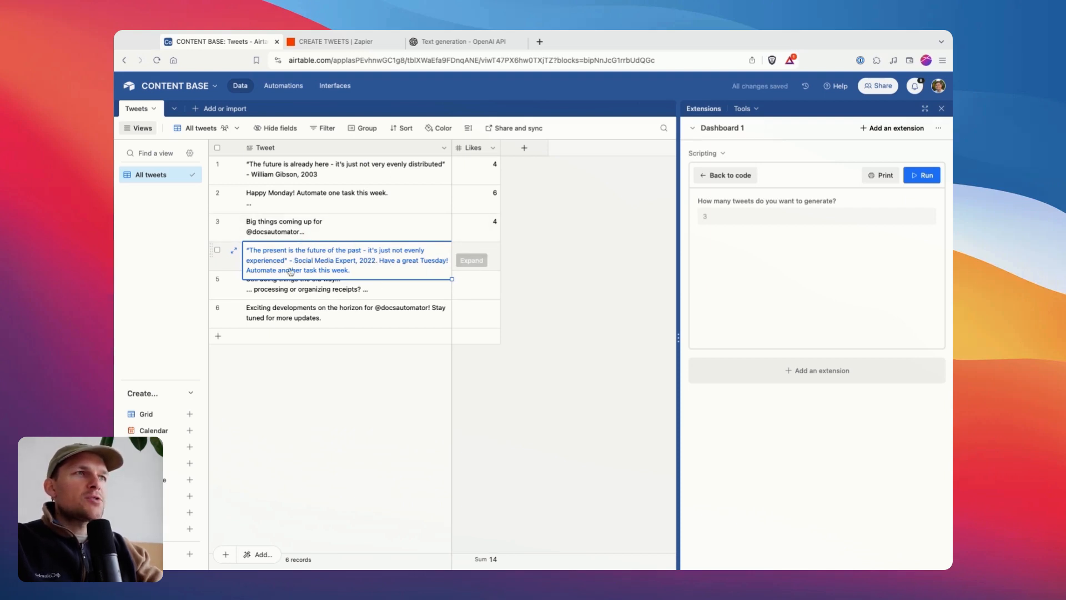
pyautogui.click(294, 173)
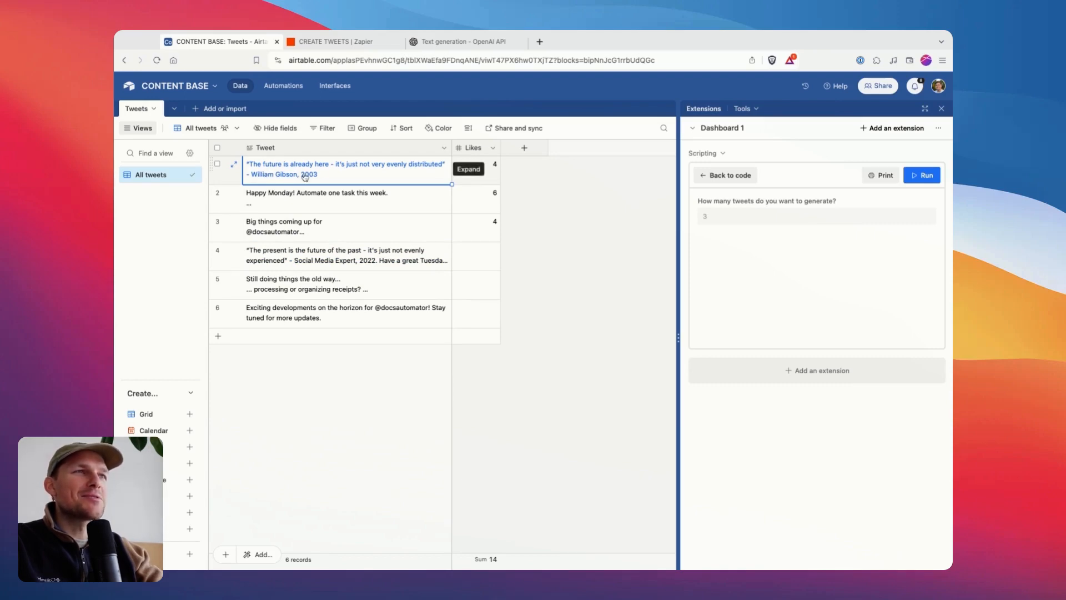
# Compare the generated tweet in row 5 with the full text of the original tweet in row 2.
pyautogui.click(325, 279)
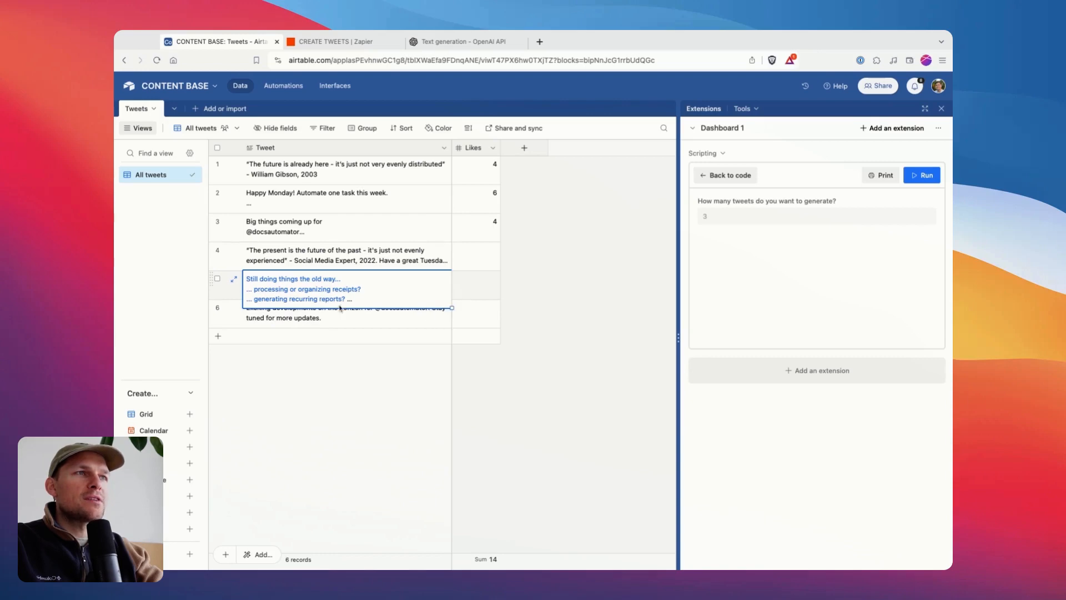
pyautogui.click(305, 207)
pyautogui.click(322, 217)
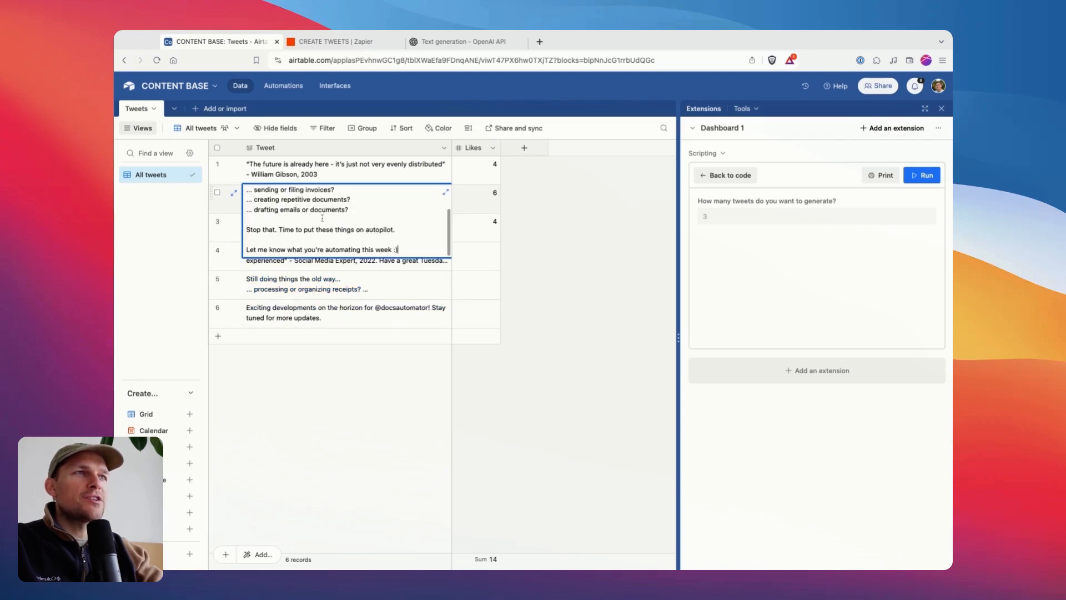
pyautogui.scroll(3, 300, 201)
pyautogui.moveTo(247, 195); pyautogui.dragTo(317, 367)
pyautogui.click(304, 226)
pyautogui.click(306, 224)
pyautogui.click(558, 218)
pyautogui.click(317, 366)
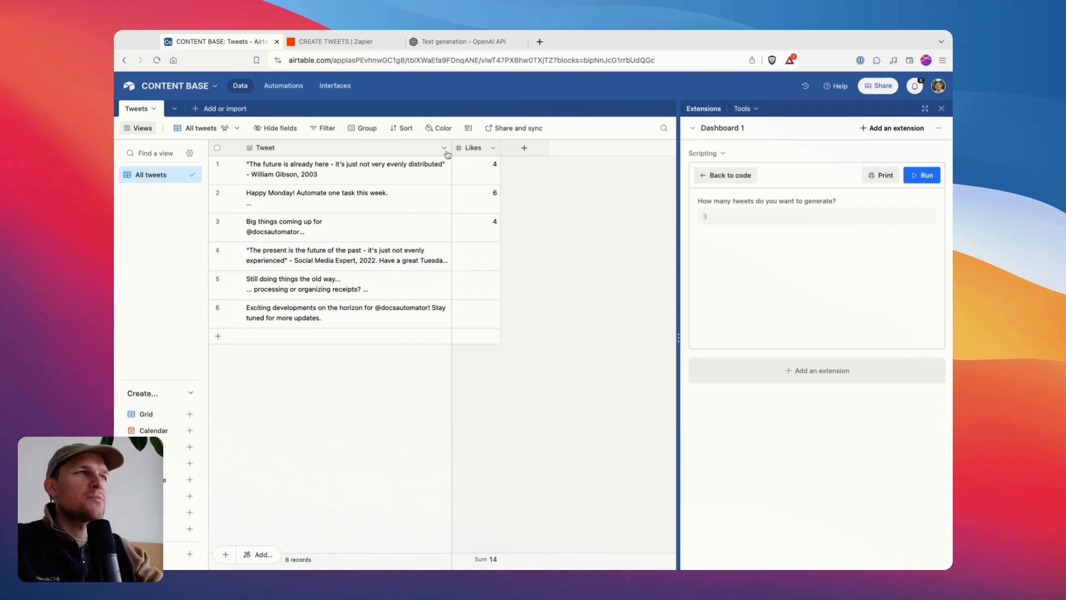
# Narrow the Tweet column slightly and read the full row 5 tweet in its expanded record.
pyautogui.moveTo(449, 154); pyautogui.dragTo(434, 153)
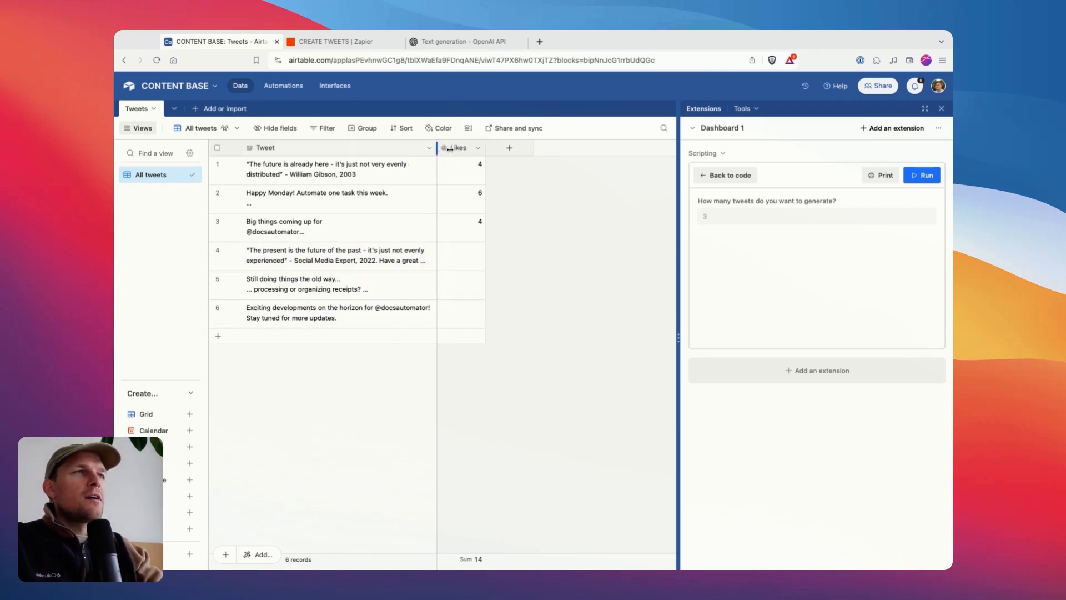
pyautogui.click(332, 251)
pyautogui.click(335, 223)
pyautogui.moveTo(361, 281); pyautogui.dragTo(363, 272)
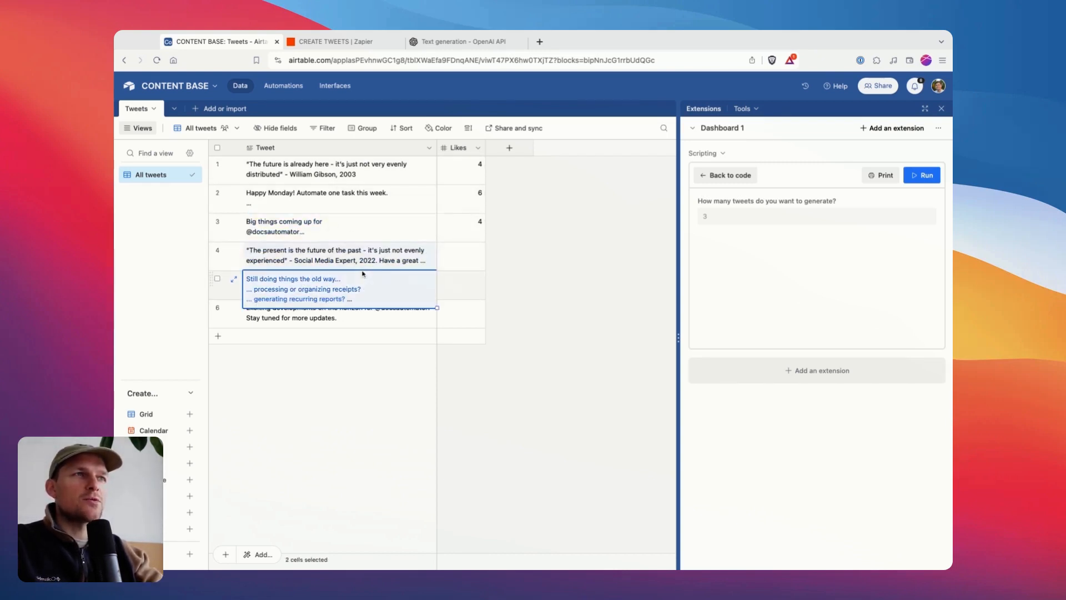
pyautogui.press('space')
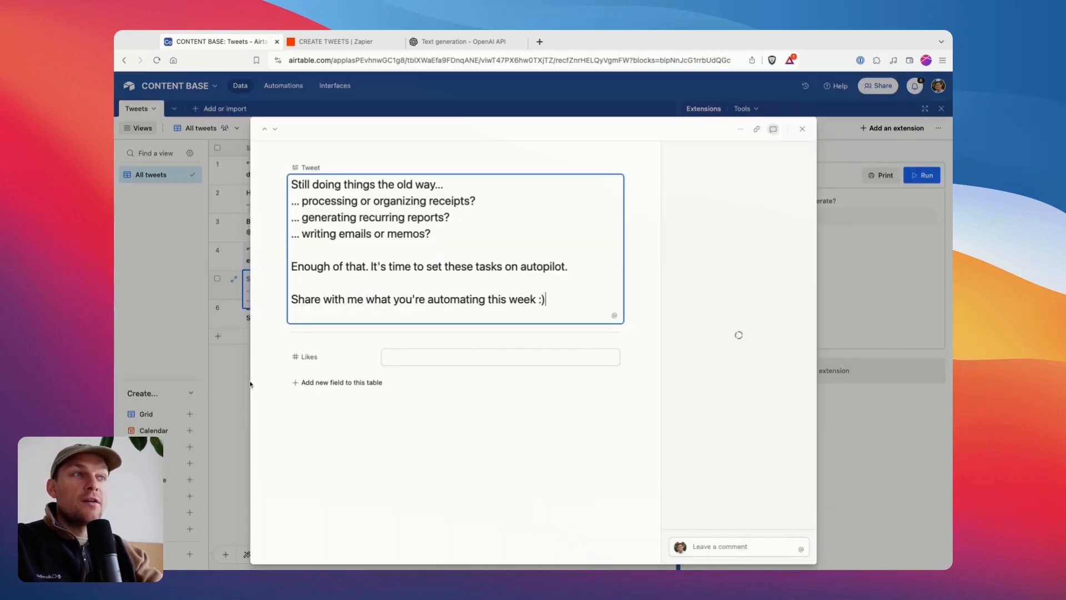
pyautogui.click(250, 384)
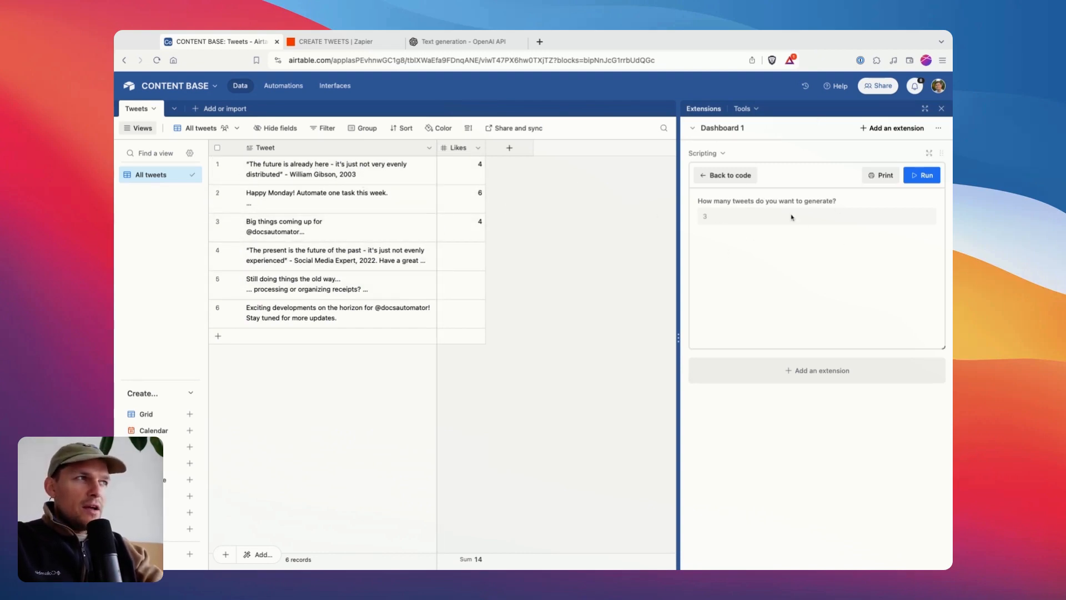
# Open the code of the Scripting extension in the full-size editor.
pyautogui.click(783, 182)
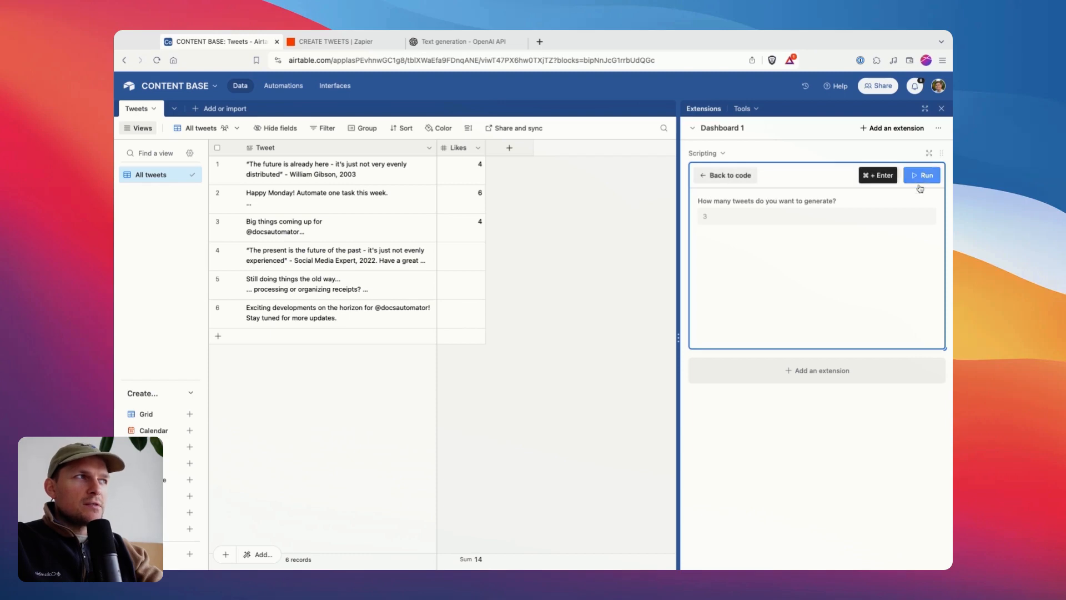
pyautogui.click(717, 176)
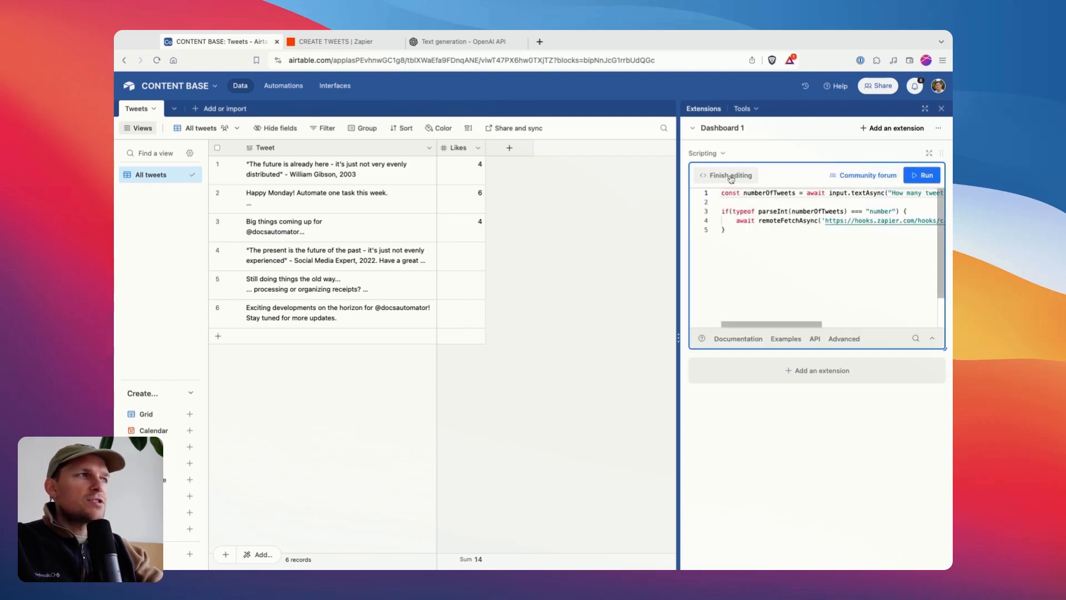
pyautogui.click(732, 178)
pyautogui.click(727, 178)
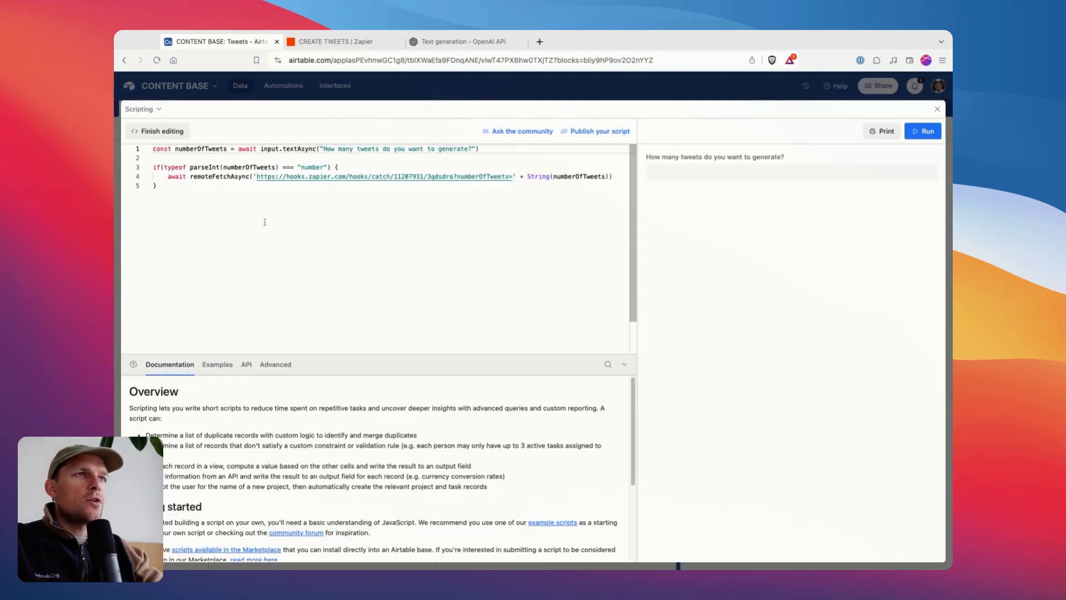
# Examine how the script's first line stores the input.textAsync answer in the numberOfTweets variable.
pyautogui.moveTo(265, 221); pyautogui.dragTo(145, 172)
pyautogui.click(145, 177)
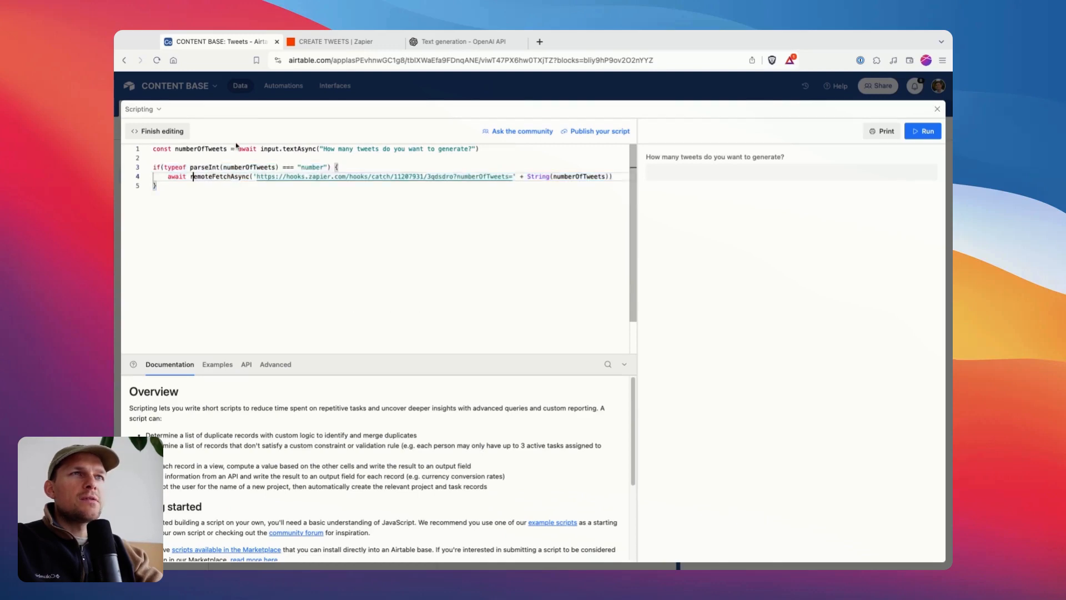
pyautogui.click(202, 167)
pyautogui.moveTo(165, 167); pyautogui.dragTo(152, 147)
pyautogui.click(182, 157)
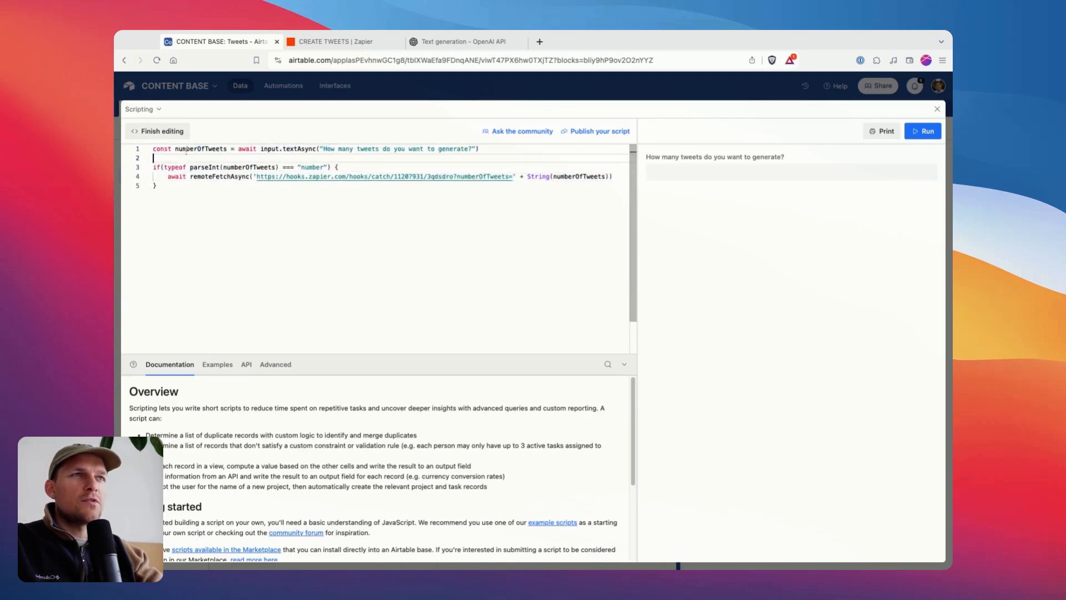
pyautogui.doubleClick(189, 149)
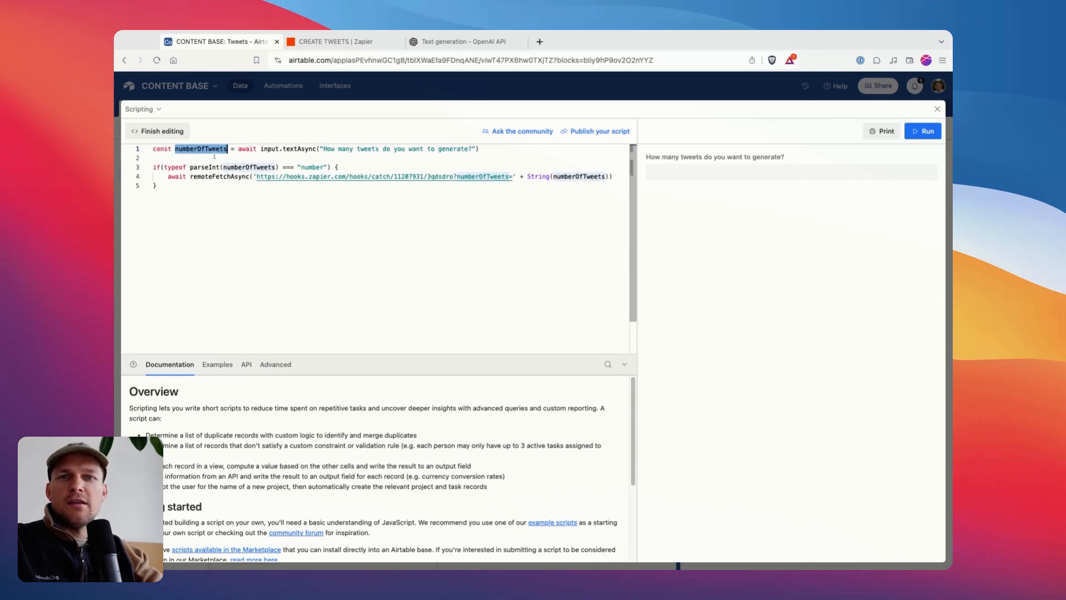
pyautogui.click(187, 157)
pyautogui.doubleClick(190, 150)
pyautogui.click(190, 158)
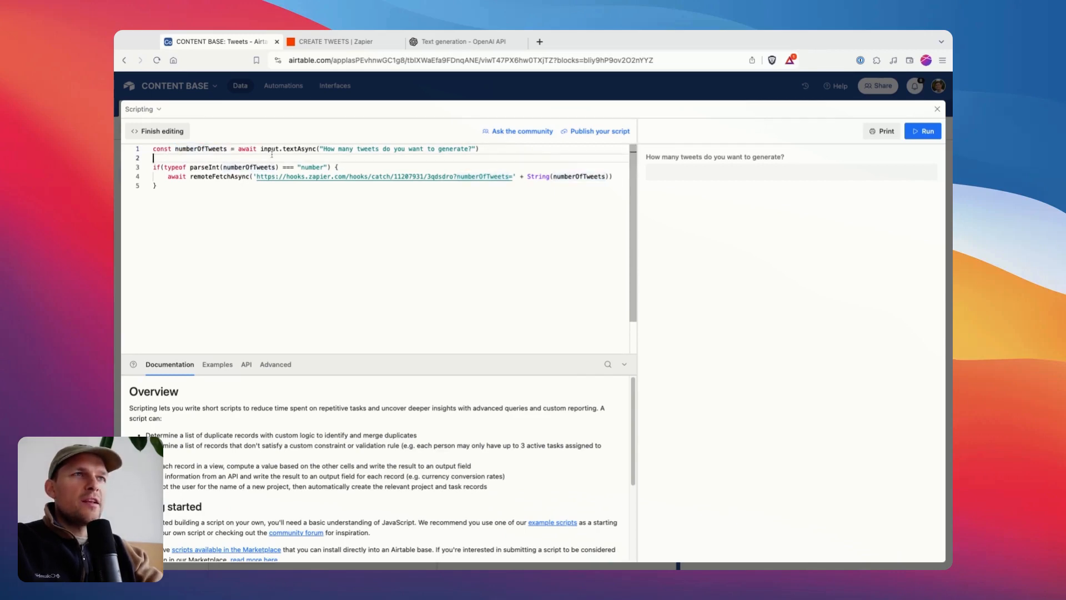
pyautogui.moveTo(258, 149); pyautogui.dragTo(371, 150)
pyautogui.click(290, 148)
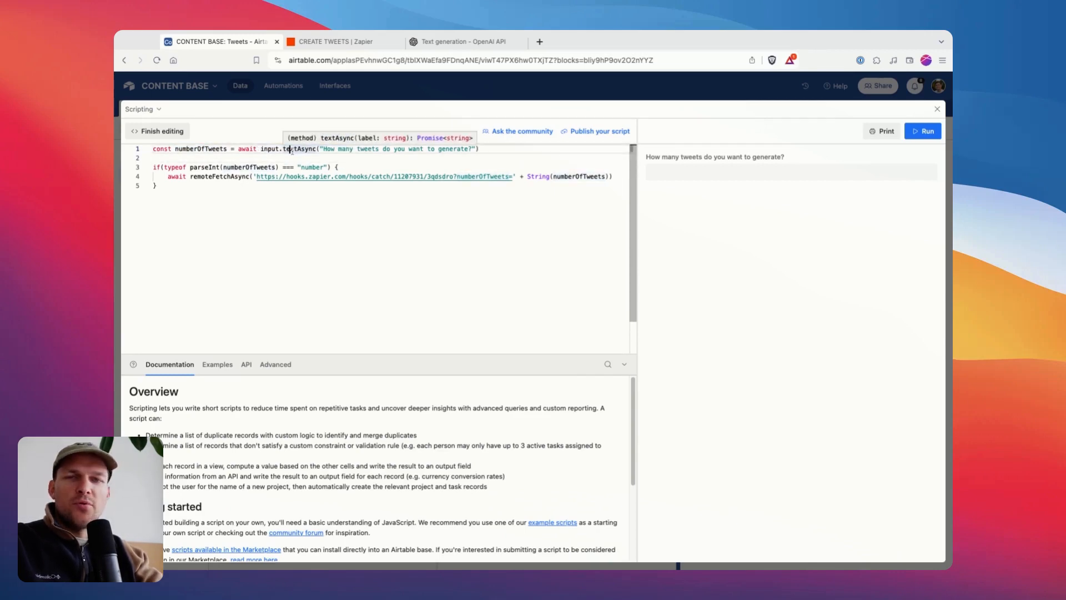
# Examine the script's if condition that checks whether the parsed numberOfTweets is a number.
pyautogui.moveTo(154, 168); pyautogui.dragTo(238, 167)
pyautogui.click(197, 158)
pyautogui.click(205, 167)
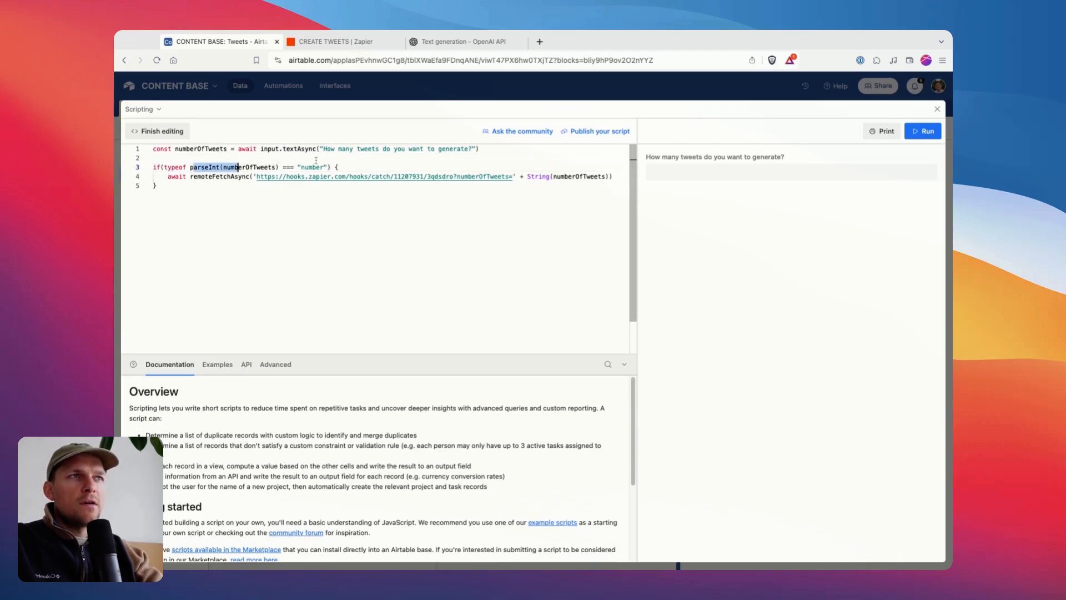
pyautogui.doubleClick(315, 167)
pyautogui.click(240, 167)
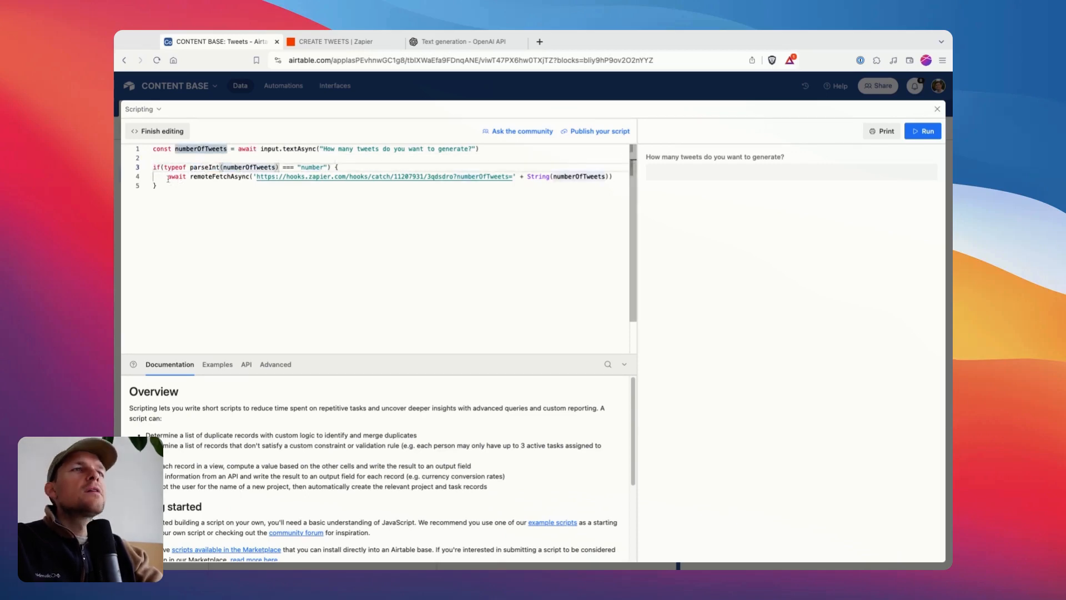
# Examine the remoteFetchAsync call on line 4, including the numberOfTweets URL parameter and its String conversion.
pyautogui.moveTo(494, 176)
pyautogui.mouseDown()
pyautogui.moveTo(168, 177)
pyautogui.moveTo(606, 177)
pyautogui.mouseUp()
pyautogui.click(506, 181)
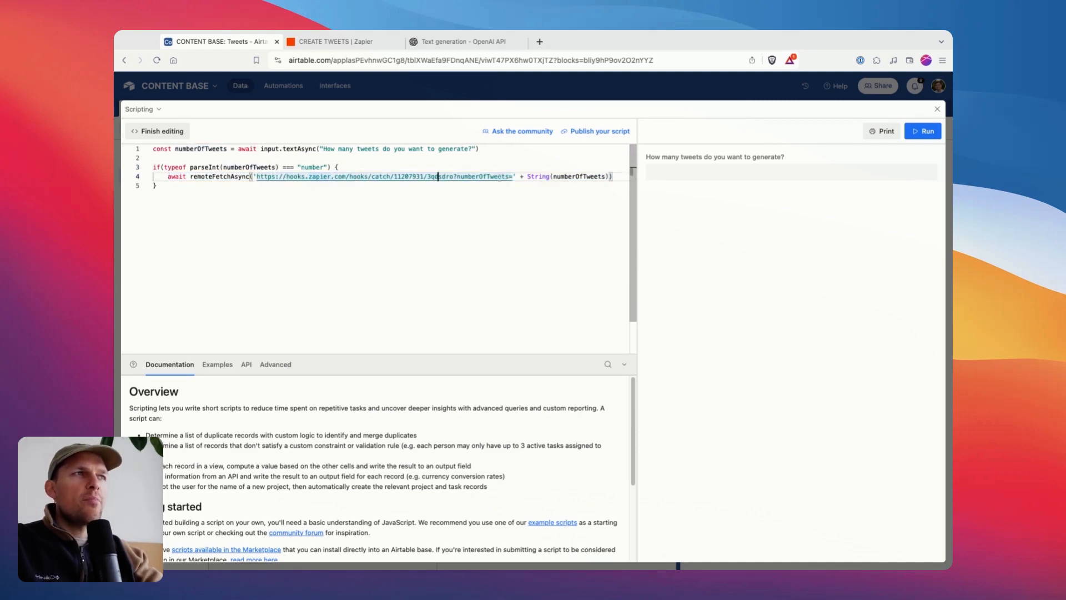
pyautogui.moveTo(454, 178); pyautogui.dragTo(610, 177)
pyautogui.click(539, 176)
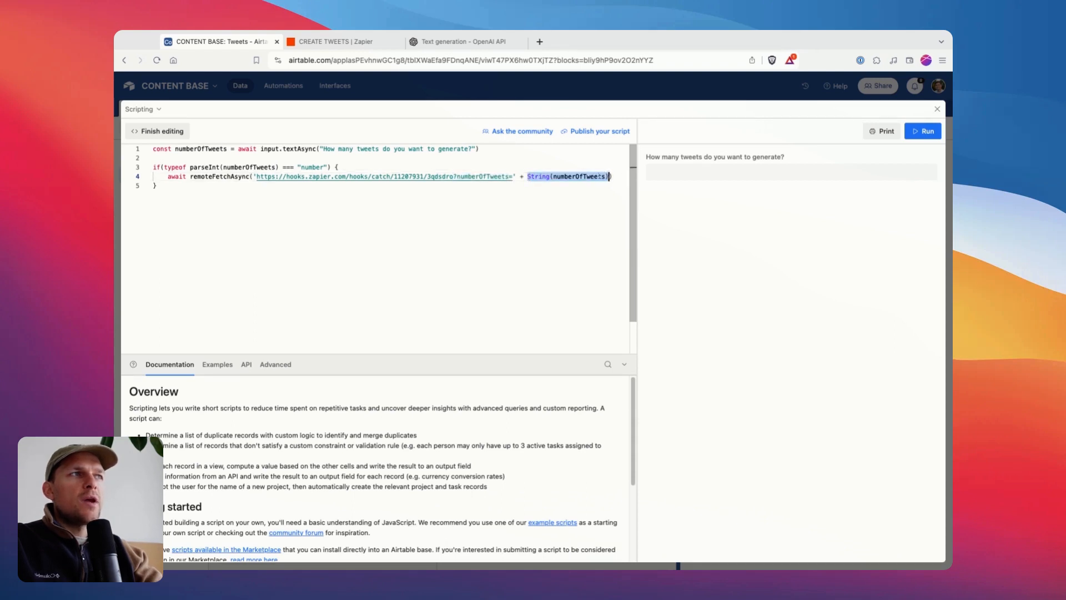
pyautogui.click(602, 177)
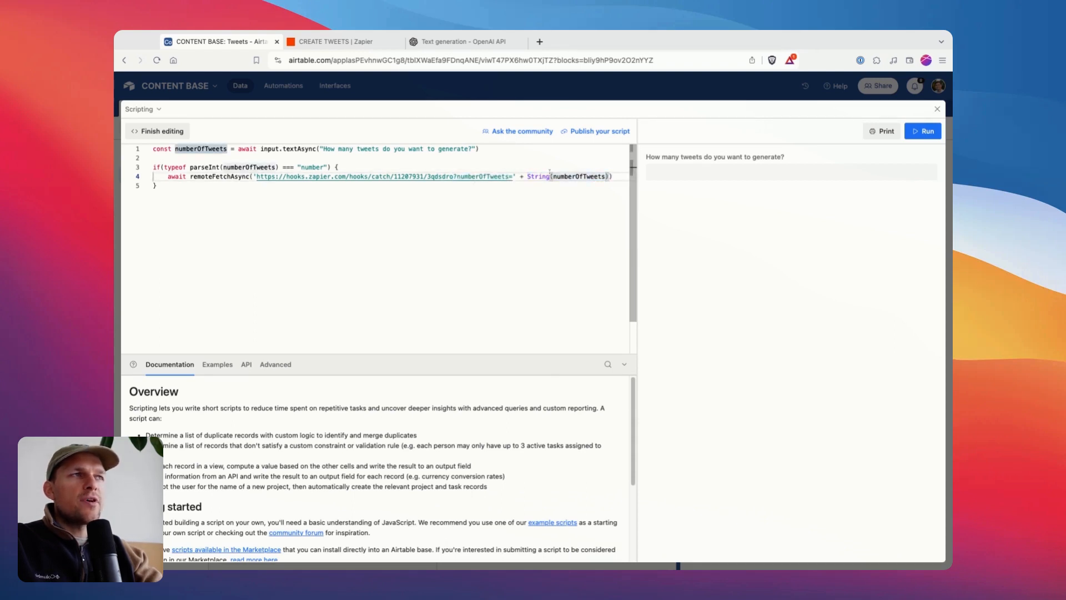
pyautogui.click(459, 191)
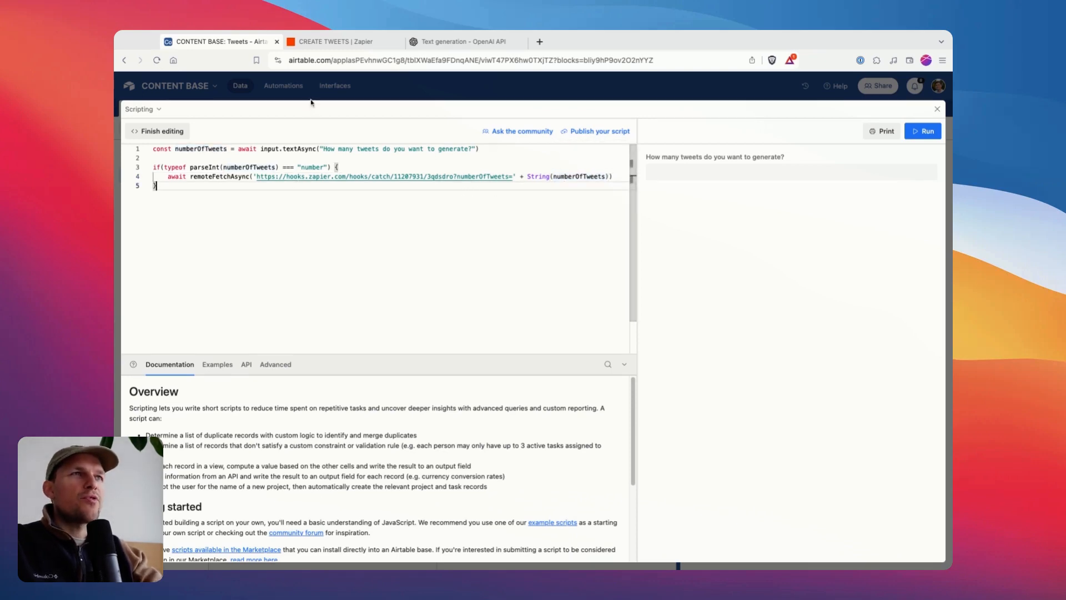
# Switch to Zapier to inspect the Catch Hook trigger's webhook URL and test request, and return to the Airtable script.
pyautogui.click(328, 42)
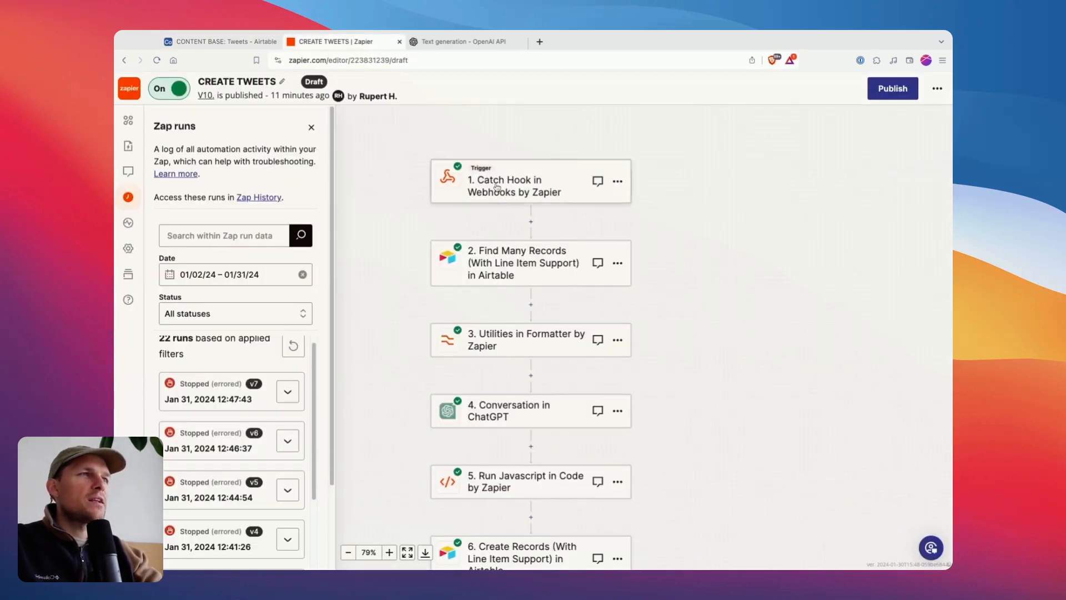
pyautogui.click(499, 186)
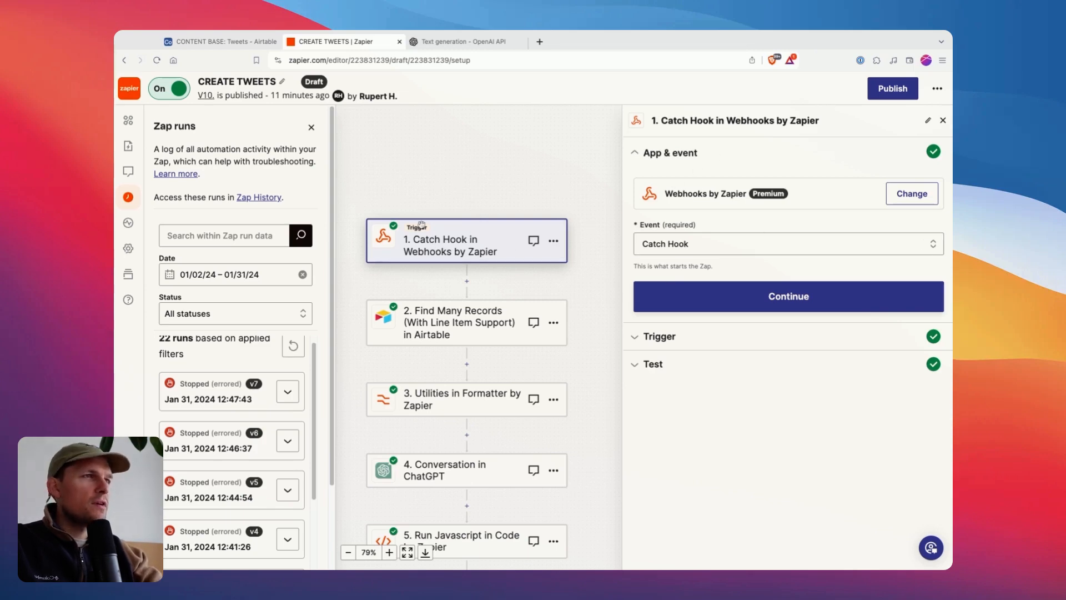
pyautogui.click(670, 363)
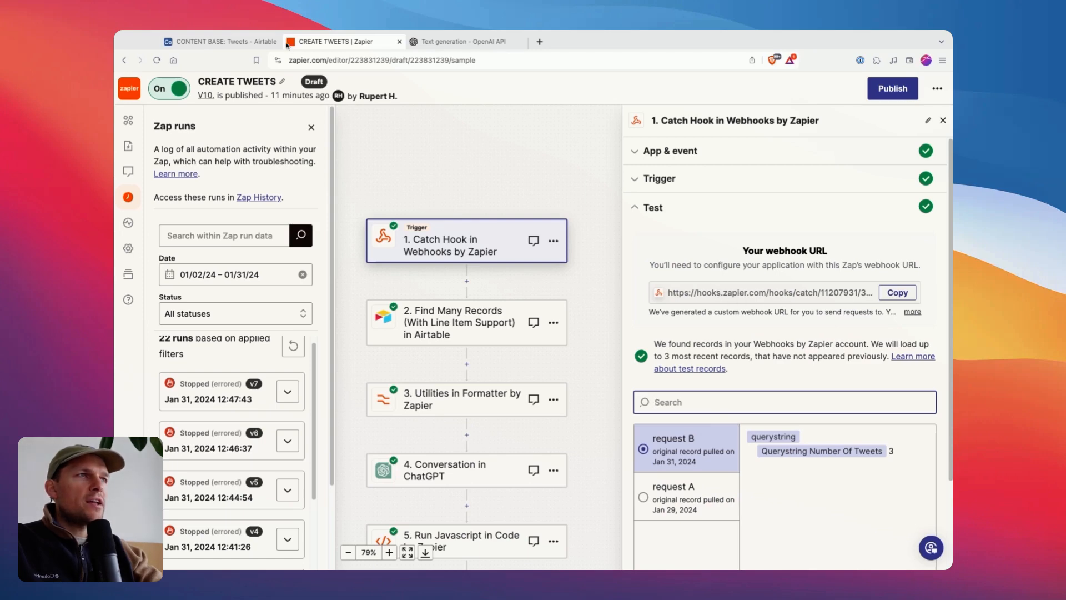
pyautogui.click(250, 42)
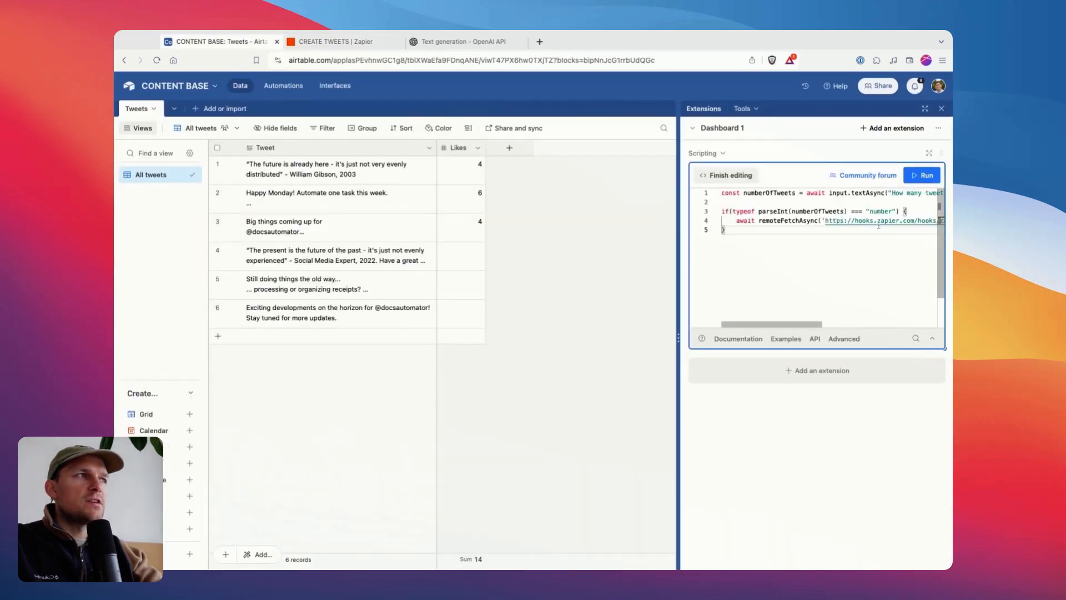
# Switch to Zapier and examine the Querystring Number Of Tweets value in request B of the Catch Hook test.
pyautogui.click(334, 42)
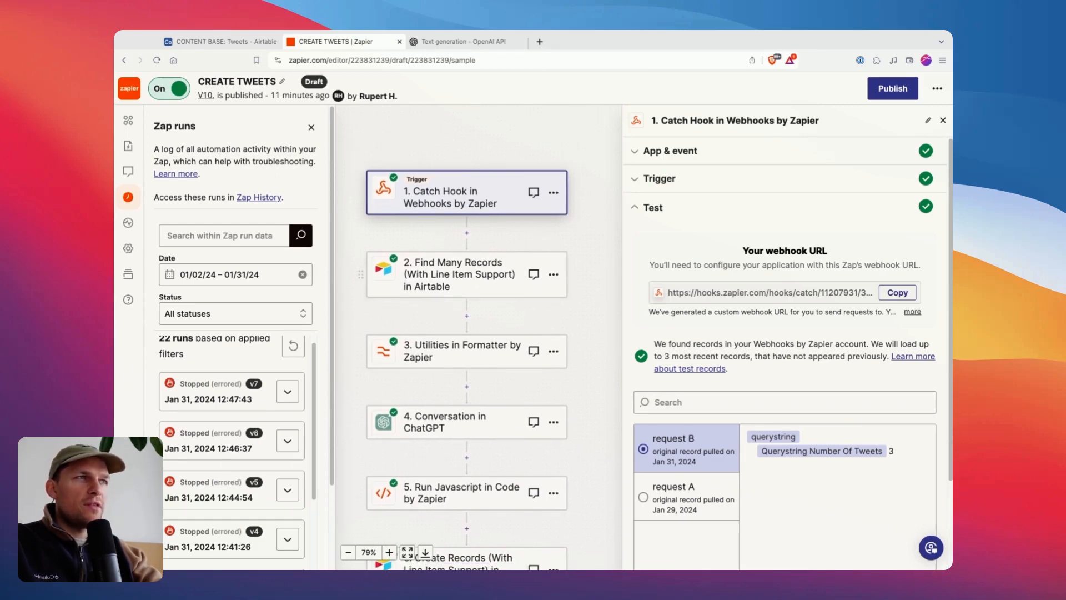
pyautogui.scroll(-3, 682, 443)
pyautogui.moveTo(768, 377); pyautogui.dragTo(898, 379)
pyautogui.click(816, 380)
pyautogui.moveTo(815, 379); pyautogui.dragTo(867, 378)
pyautogui.doubleClick(891, 378)
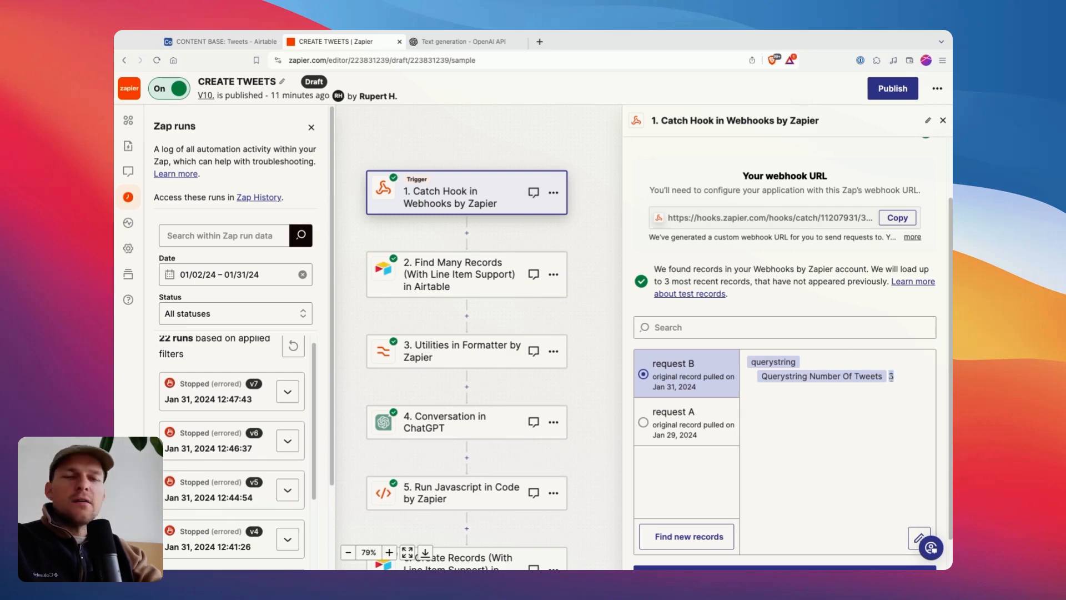
# Open the Find Many Records step's action settings and compare its base, table and Likes search field with the Airtable Tweets table.
pyautogui.click(464, 274)
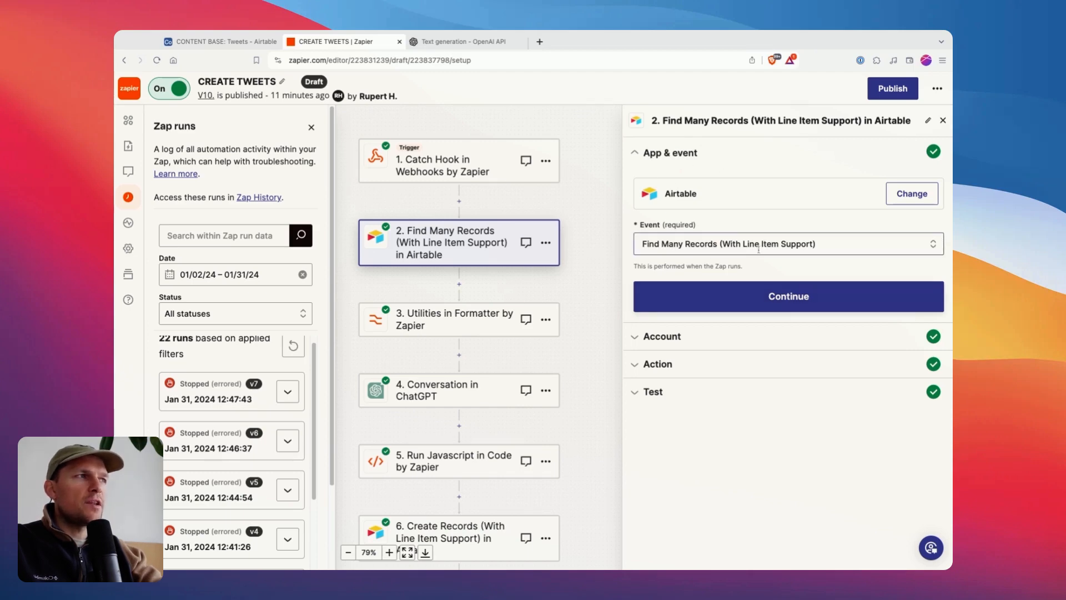
pyautogui.click(659, 345)
pyautogui.click(668, 352)
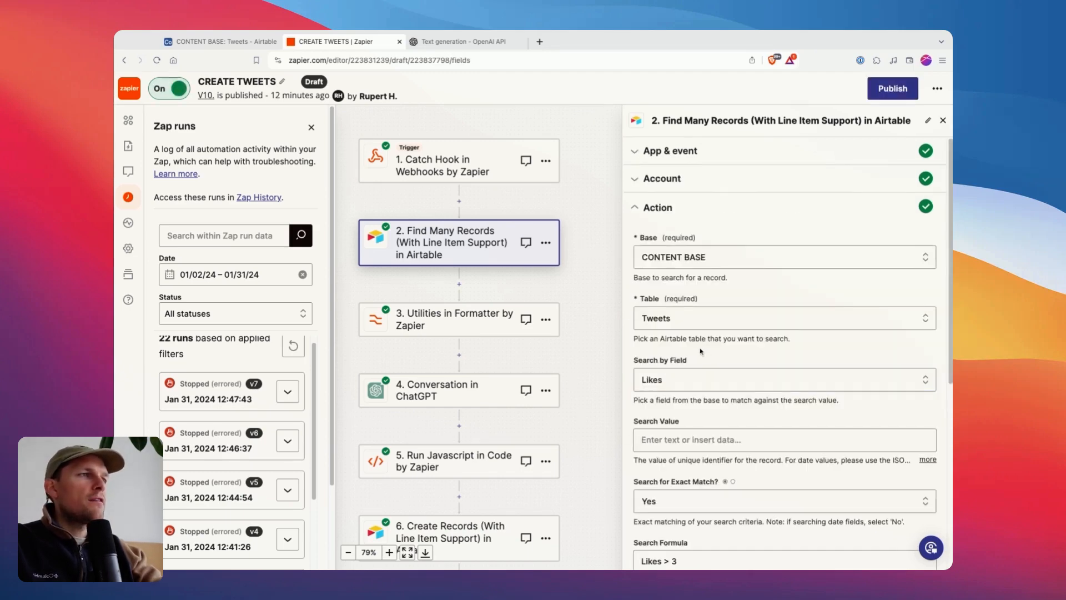
pyautogui.scroll(-5, 701, 351)
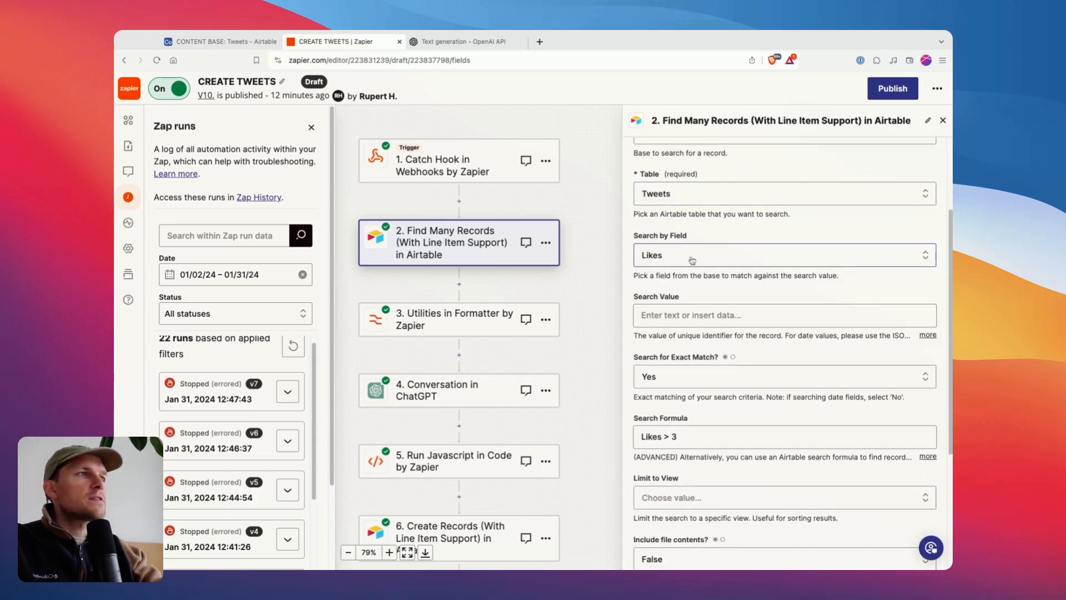
pyautogui.click(250, 42)
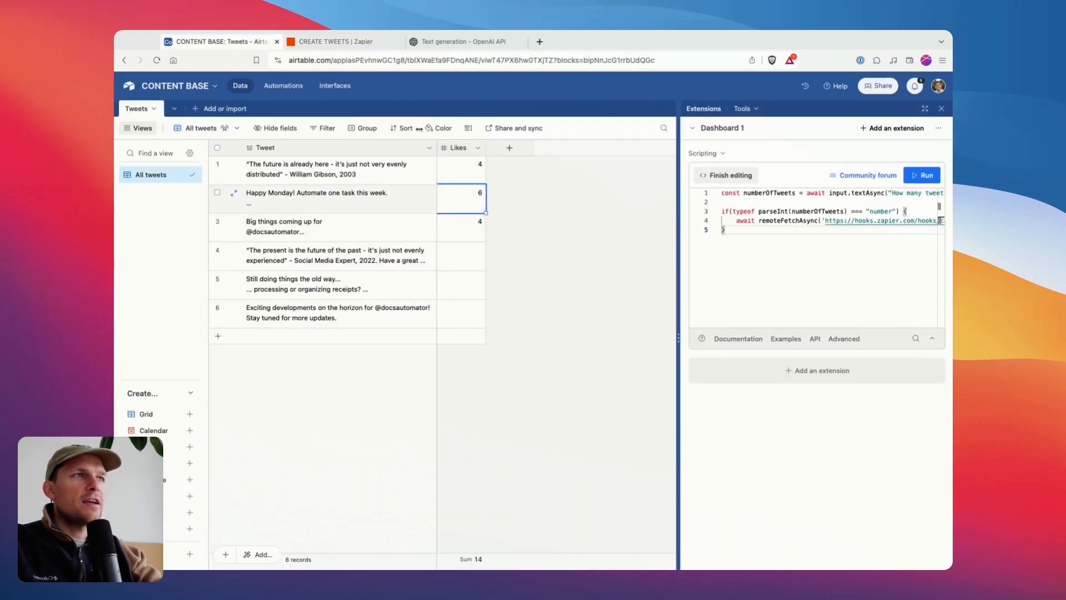
pyautogui.click(340, 44)
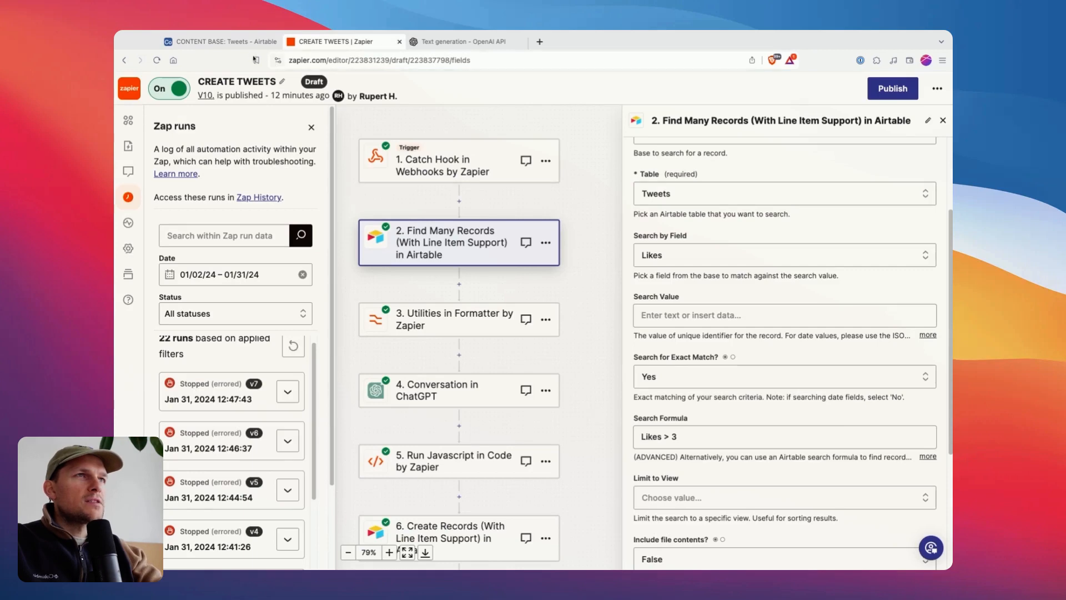
pyautogui.click(248, 45)
pyautogui.click(341, 45)
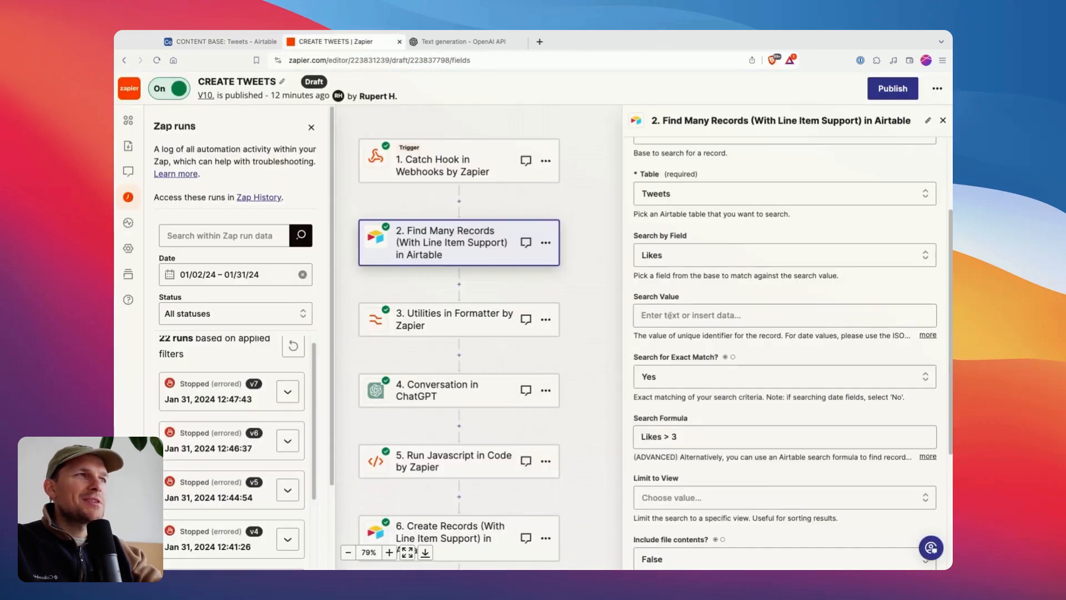
# Examine the Find Many Records step's Search Formula and check it against the tweets in Airtable.
pyautogui.scroll(-4, 669, 315)
pyautogui.tripleClick(636, 316)
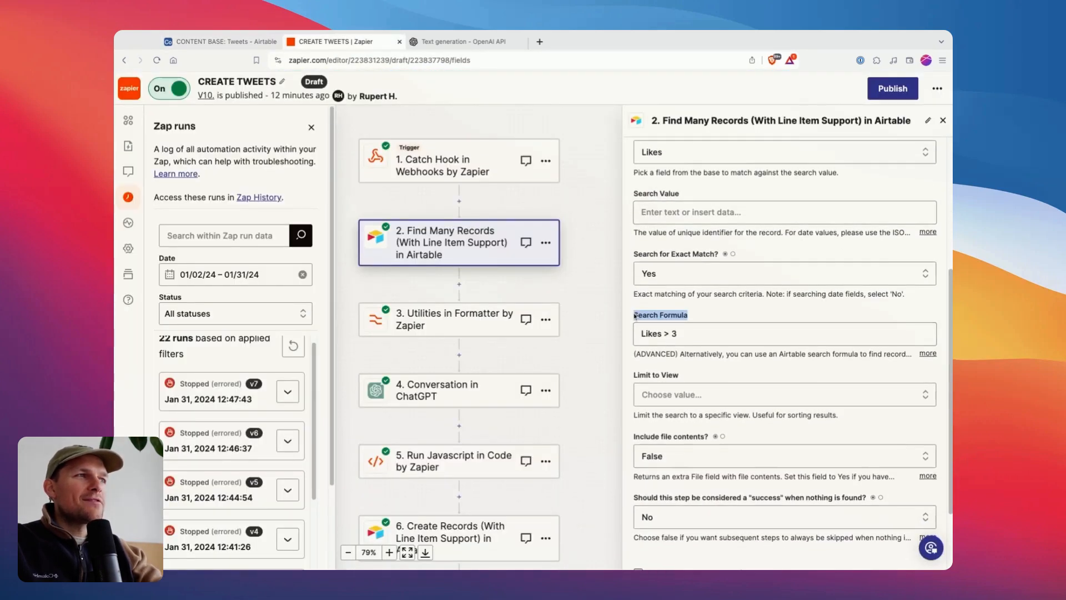
pyautogui.click(666, 362)
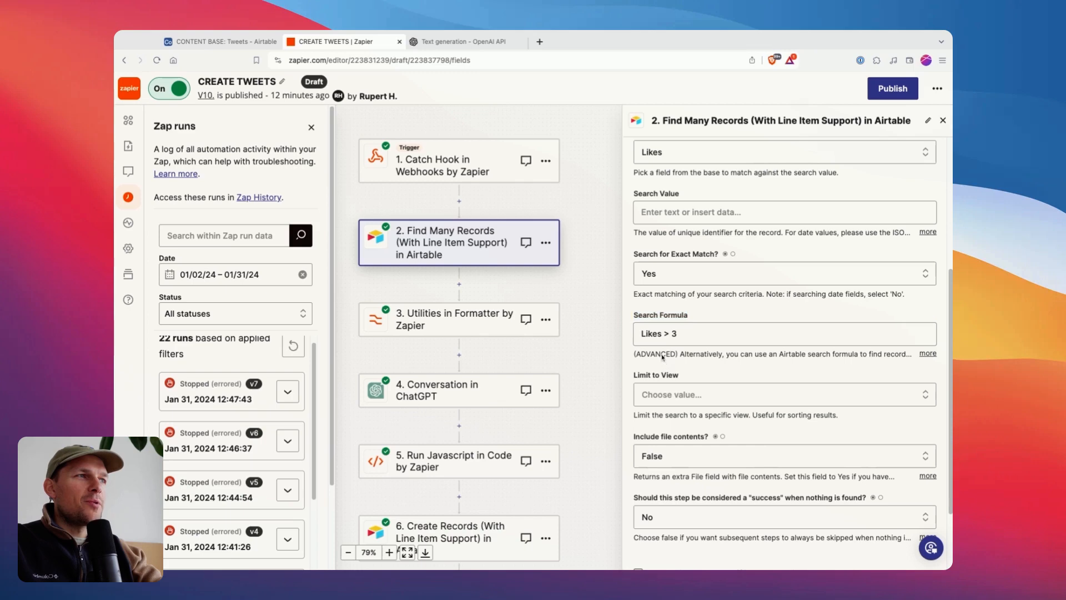
pyautogui.doubleClick(642, 334)
pyautogui.click(677, 333)
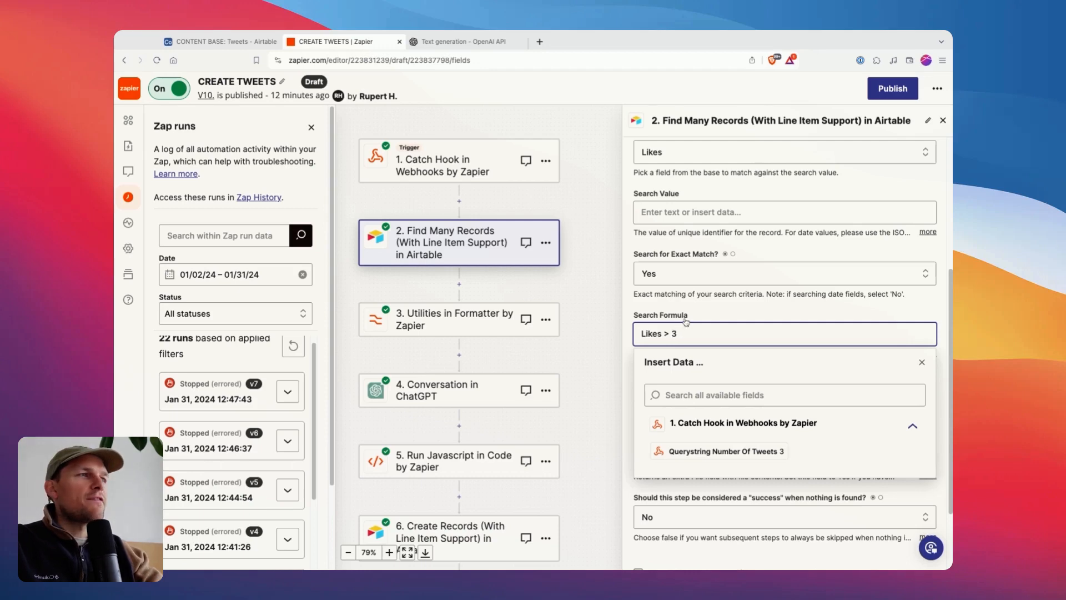
pyautogui.click(224, 38)
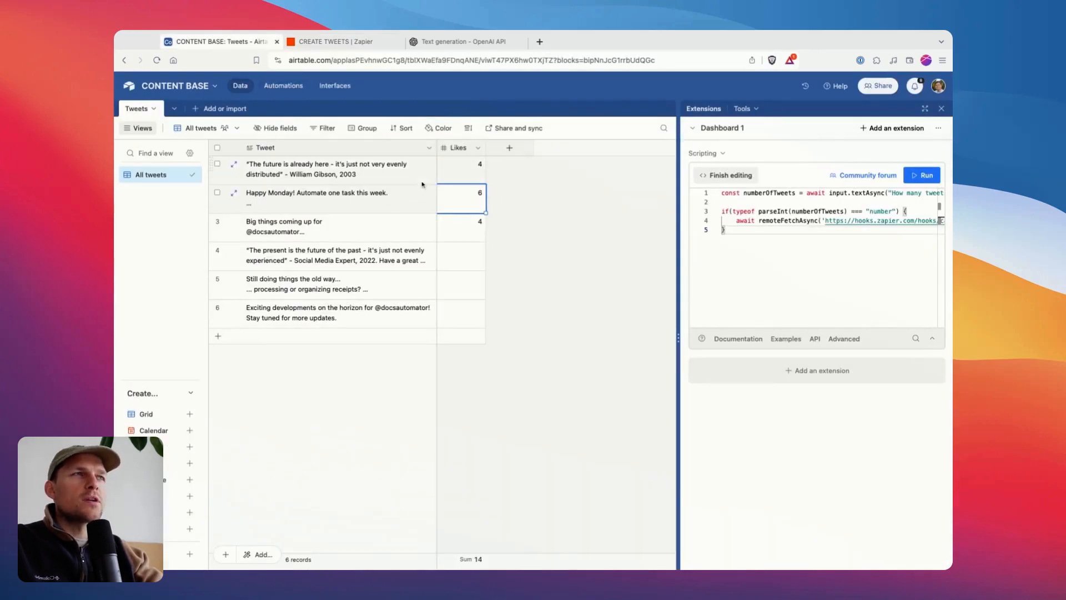
pyautogui.click(333, 42)
pyautogui.click(699, 320)
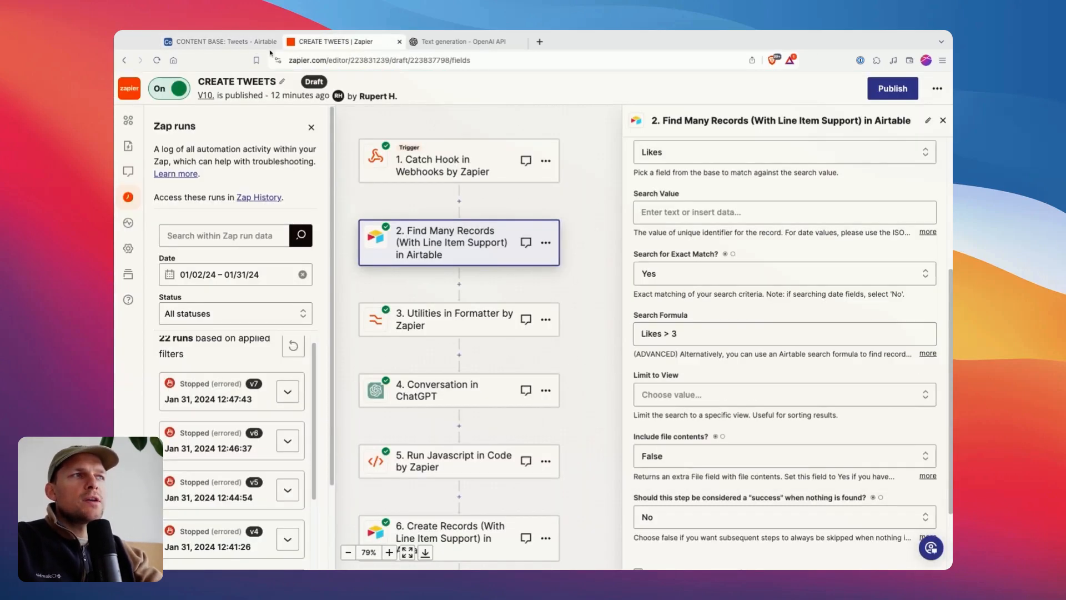
# Compare the Likes column in Airtable with the Likes name used in Zapier's Search Formula, and return to Zapier.
pyautogui.click(224, 41)
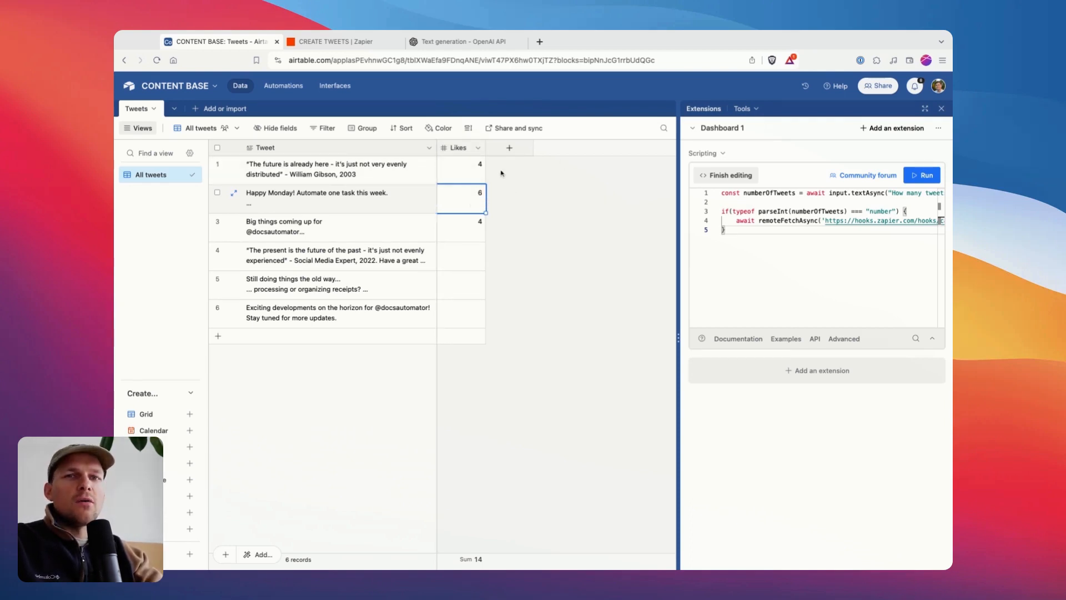
pyautogui.click(453, 147)
pyautogui.click(453, 194)
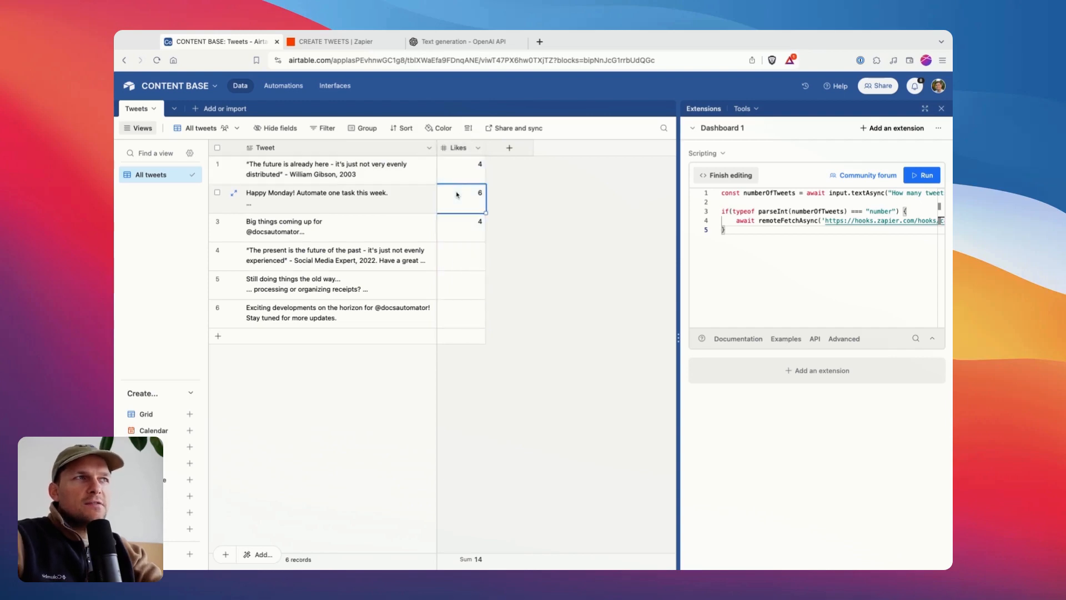
pyautogui.click(336, 41)
pyautogui.click(668, 338)
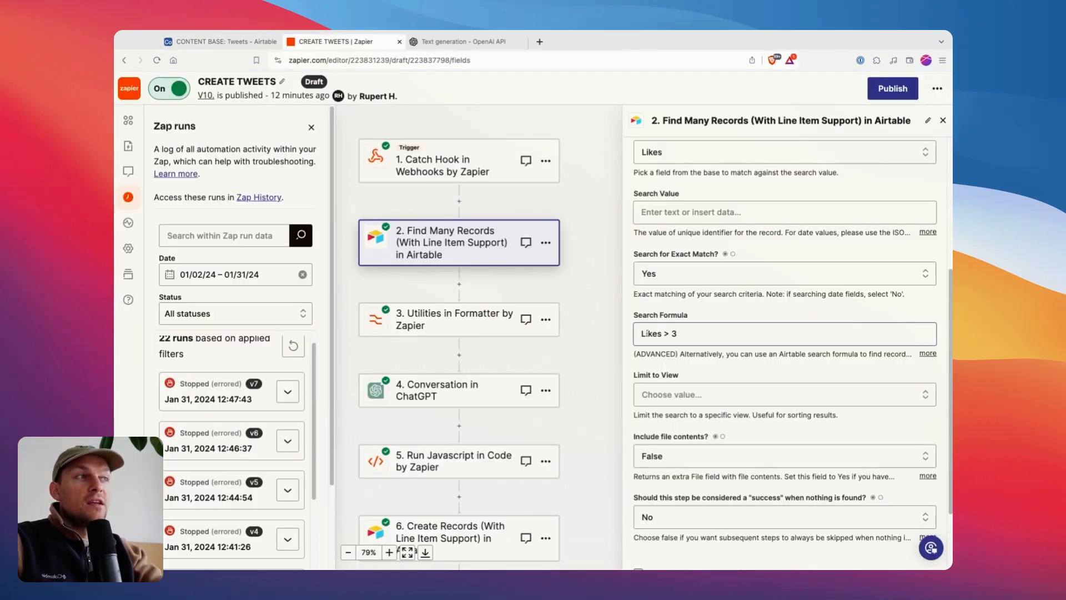
pyautogui.click(689, 316)
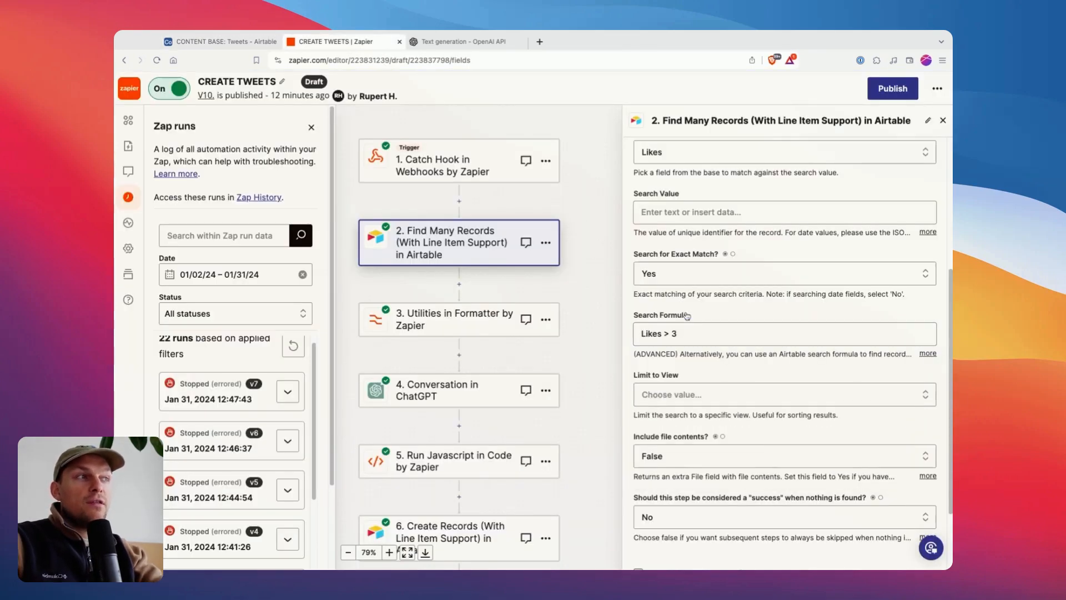
pyautogui.click(250, 45)
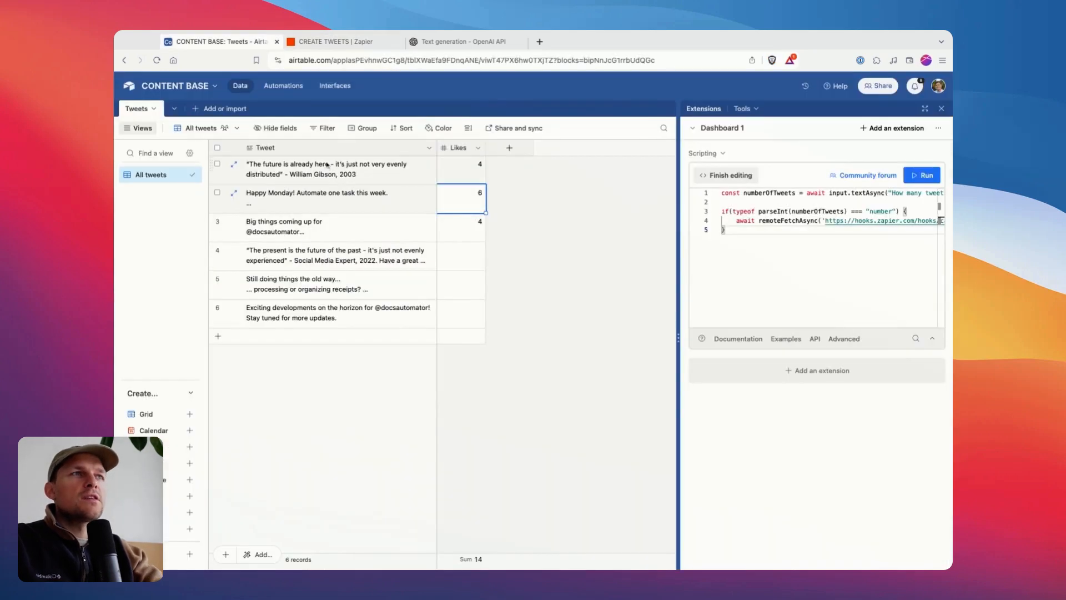
pyautogui.click(338, 46)
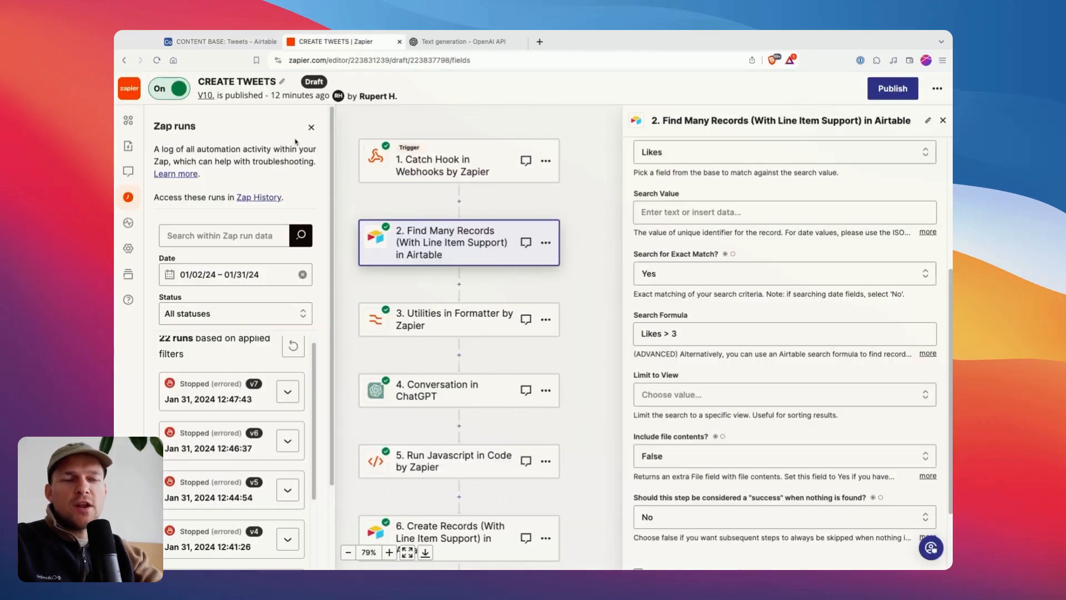
# Retest the Find Many Records step with its current settings and review the returned records.
pyautogui.scroll(-2, 722, 278)
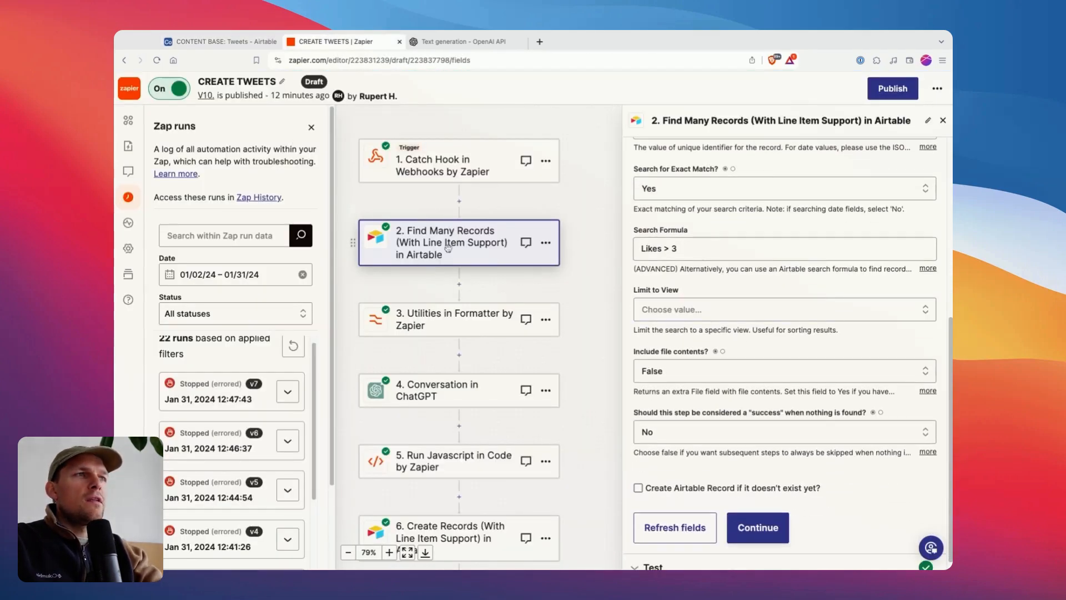
pyautogui.click(758, 528)
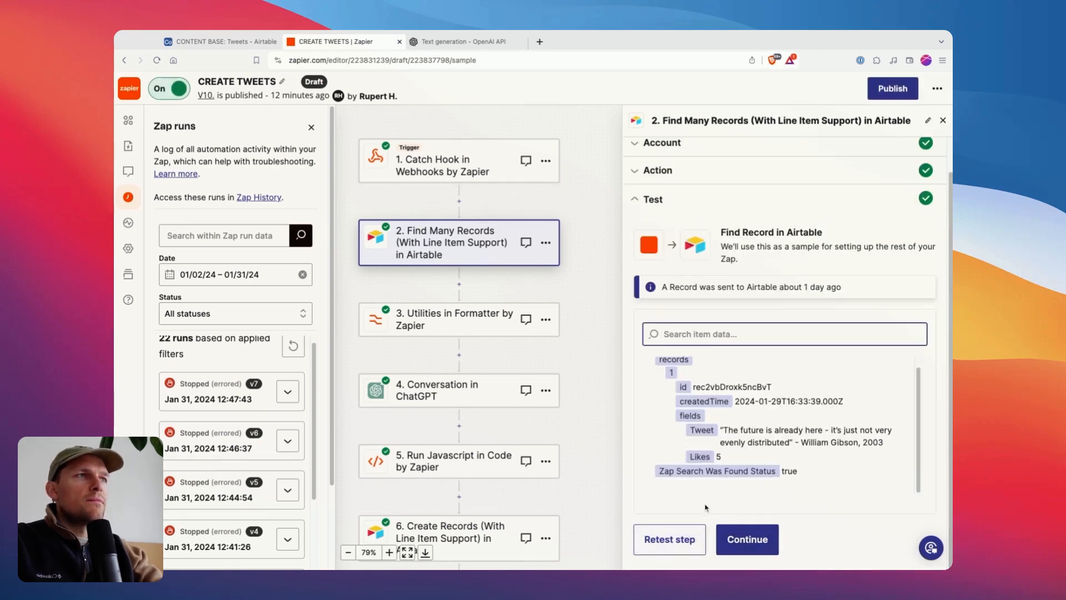
pyautogui.click(670, 540)
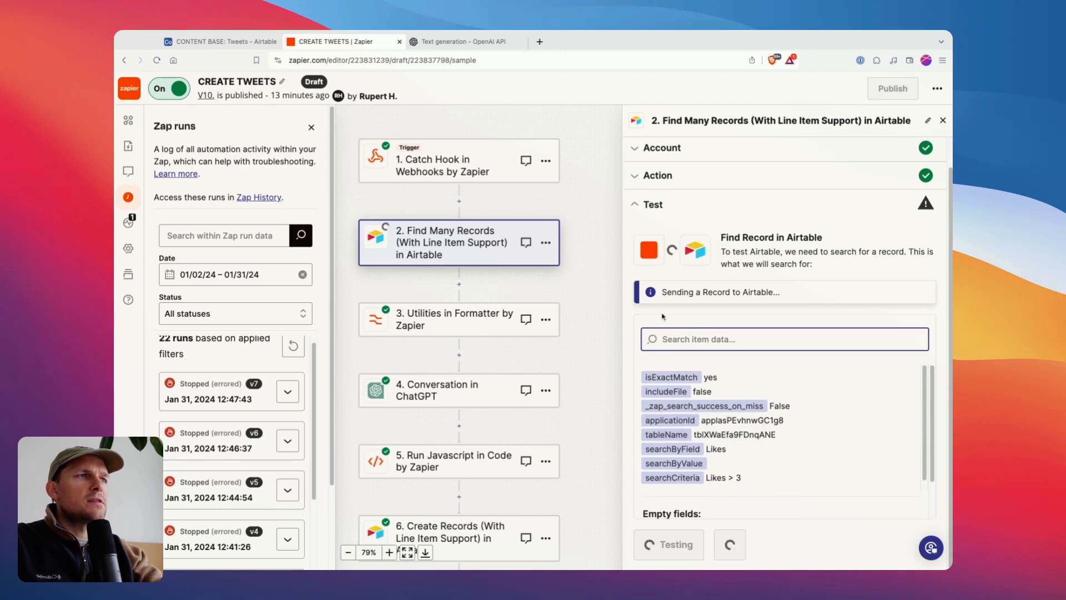
pyautogui.scroll(-4, 709, 396)
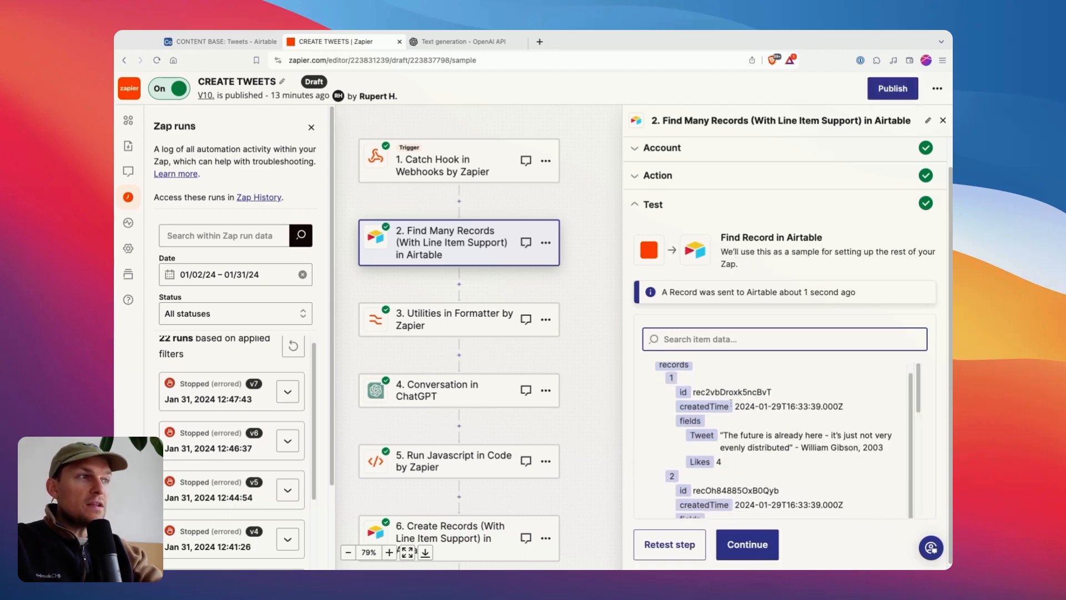
pyautogui.scroll(4, 920, 414)
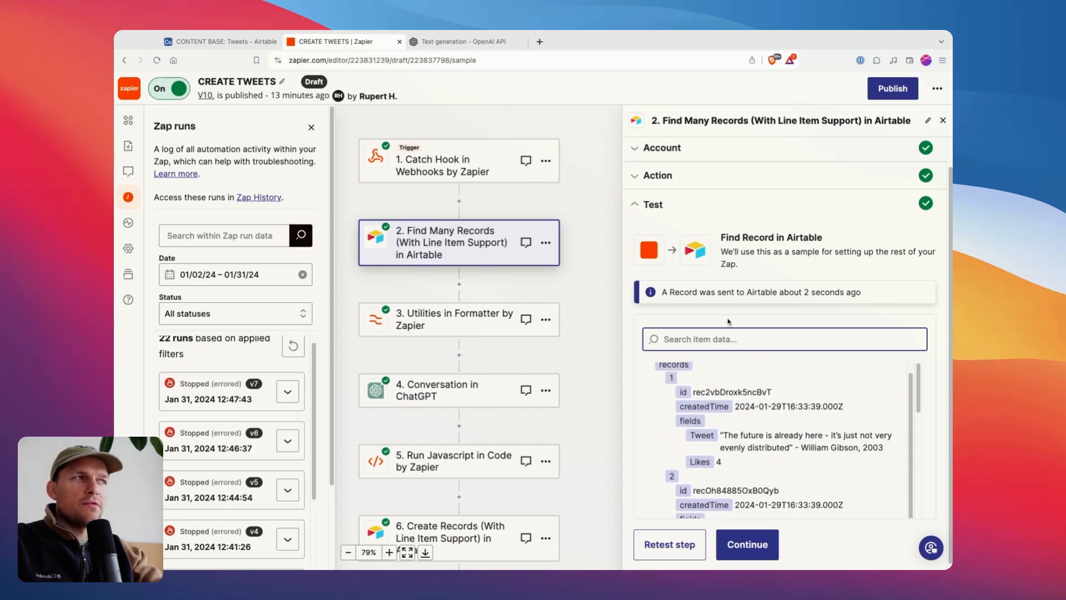
# Review the Find Many Records step's connected account and action settings, and return to its test results.
pyautogui.click(683, 148)
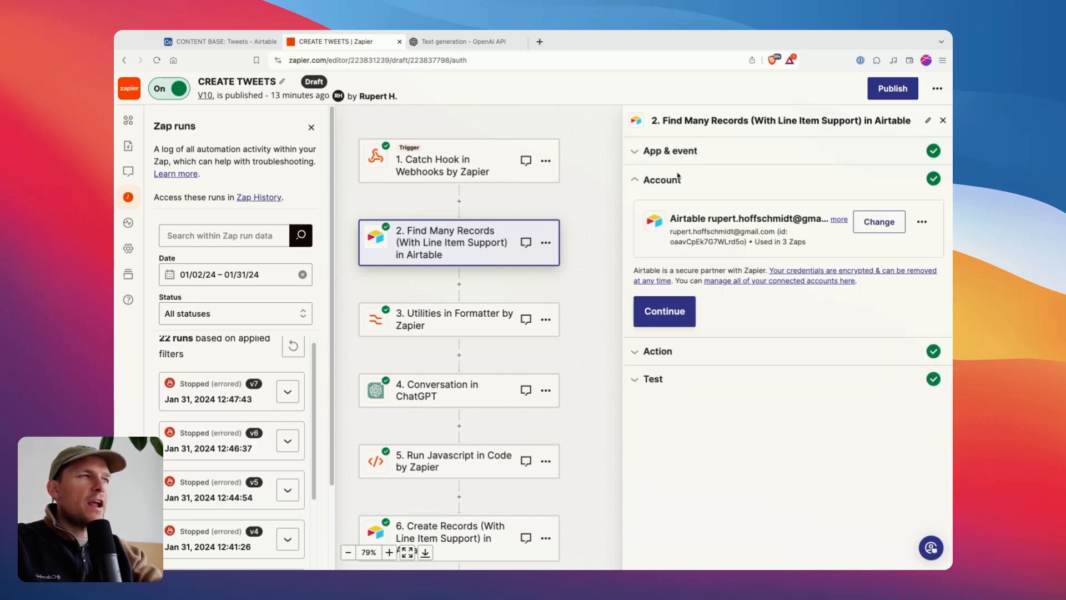
pyautogui.click(666, 352)
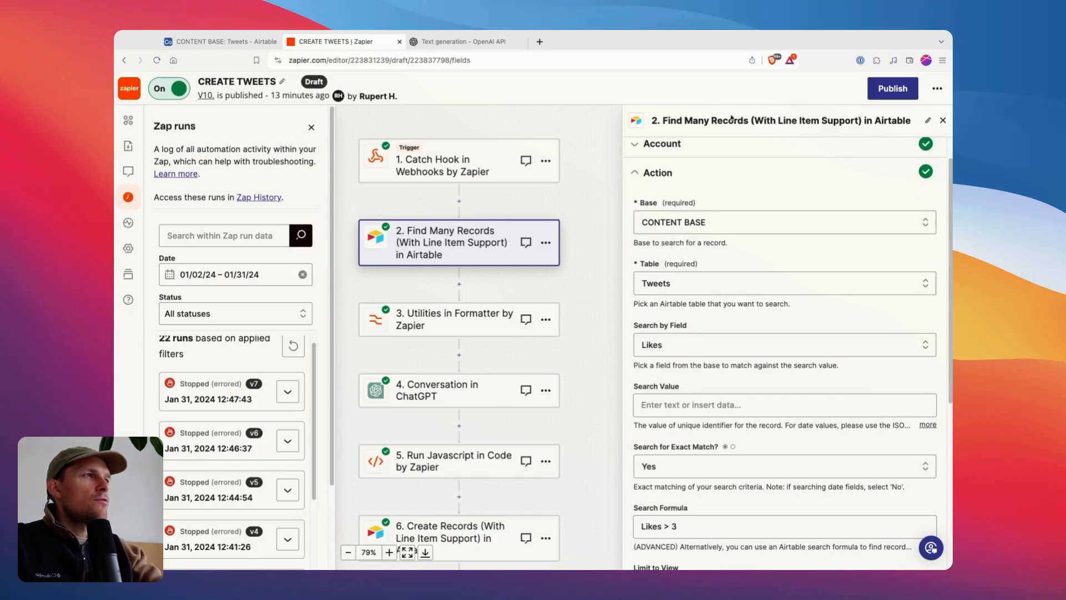
pyautogui.scroll(-5, 755, 500)
pyautogui.click(757, 515)
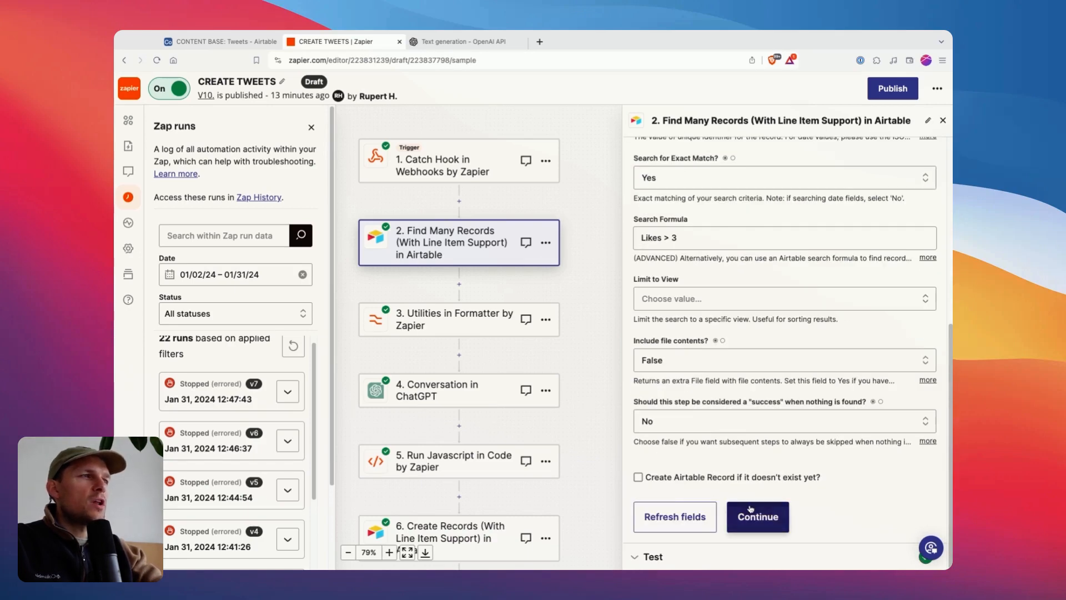
# Check the records in the Find Many Records test results against the first three Likes values in Airtable, and return to Zapier.
pyautogui.scroll(-8, 911, 383)
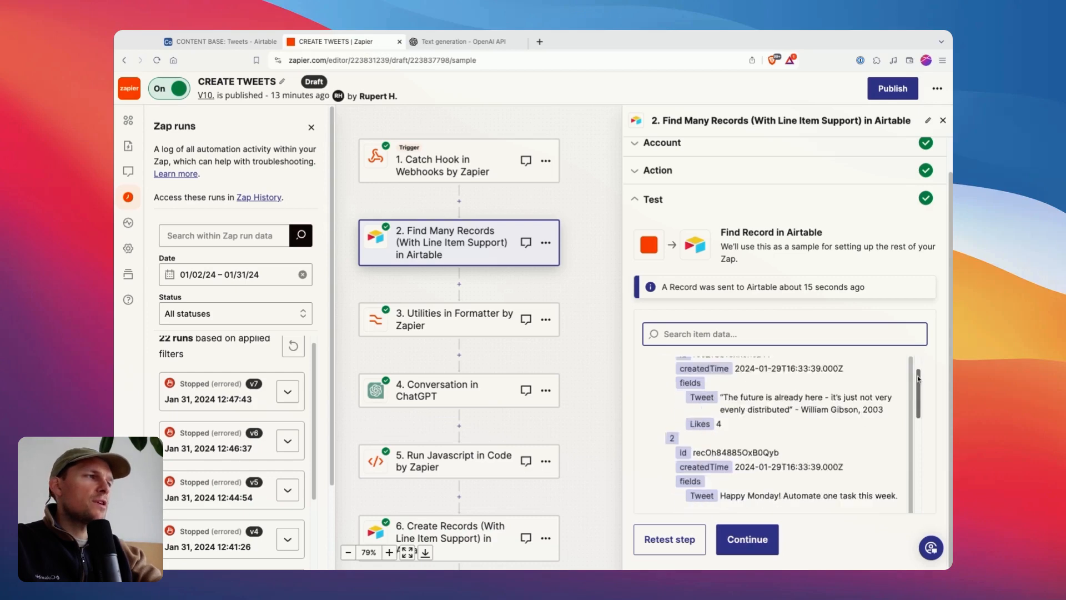
pyautogui.scroll(3, 918, 379)
pyautogui.scroll(-3, 778, 383)
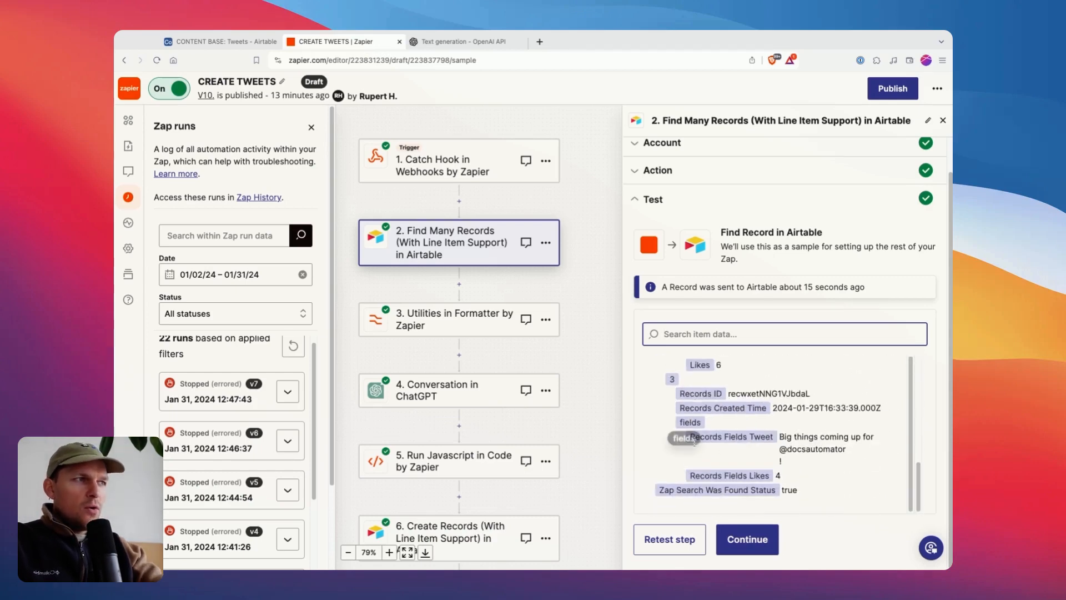
pyautogui.hotkey('ctrl', 'shift', 'Tab')
pyautogui.moveTo(461, 170); pyautogui.dragTo(455, 234)
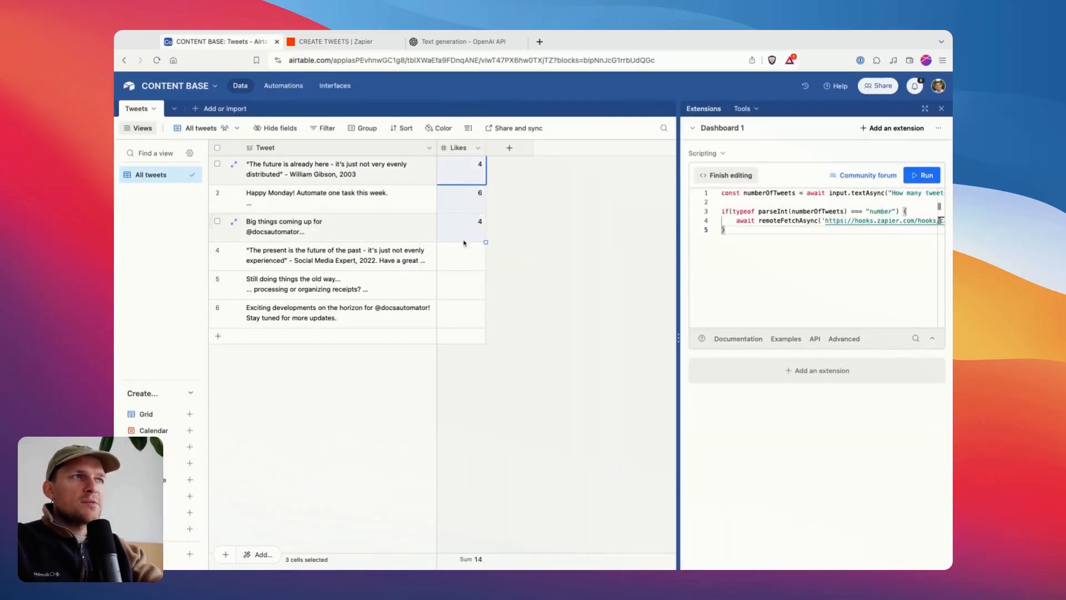
pyautogui.hotkey('ctrl', 'Tab')
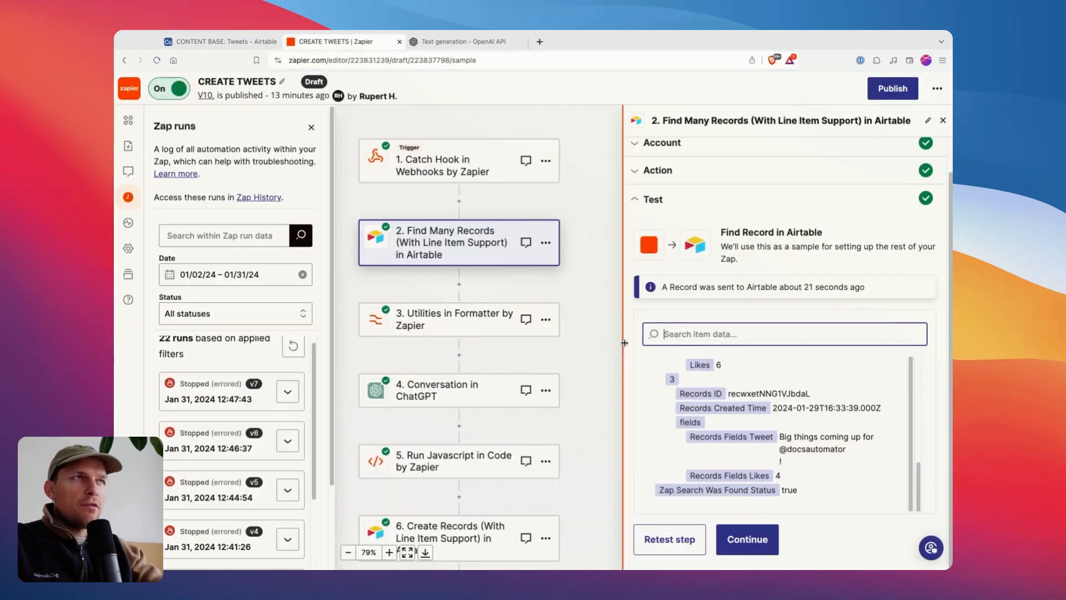
# Open the Utilities in Formatter step, review its Line-item to Text action, and retest it to examine the output items.
pyautogui.click(436, 328)
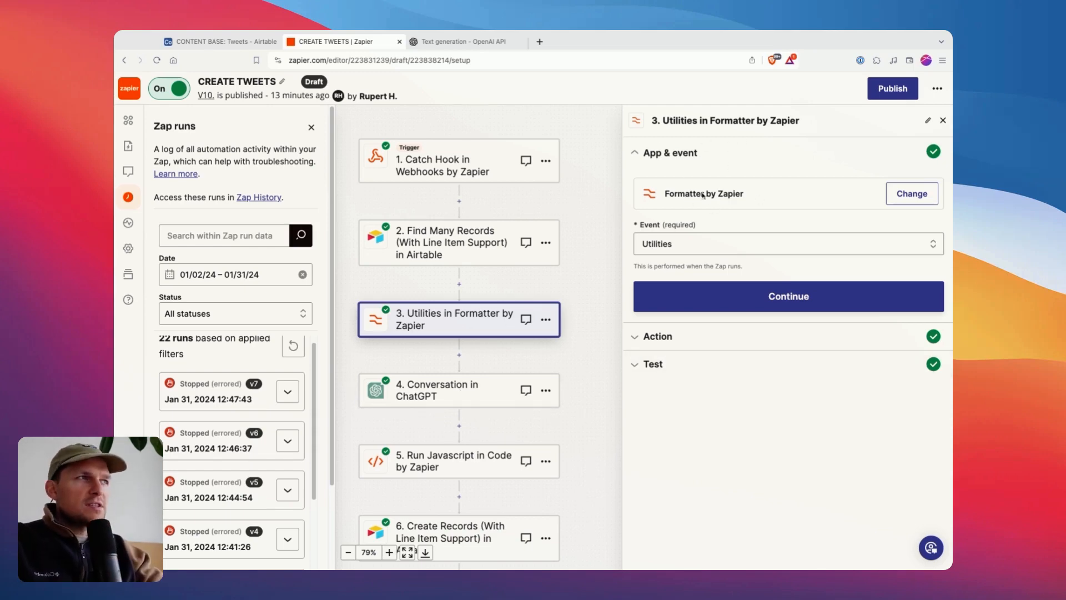
pyautogui.click(687, 334)
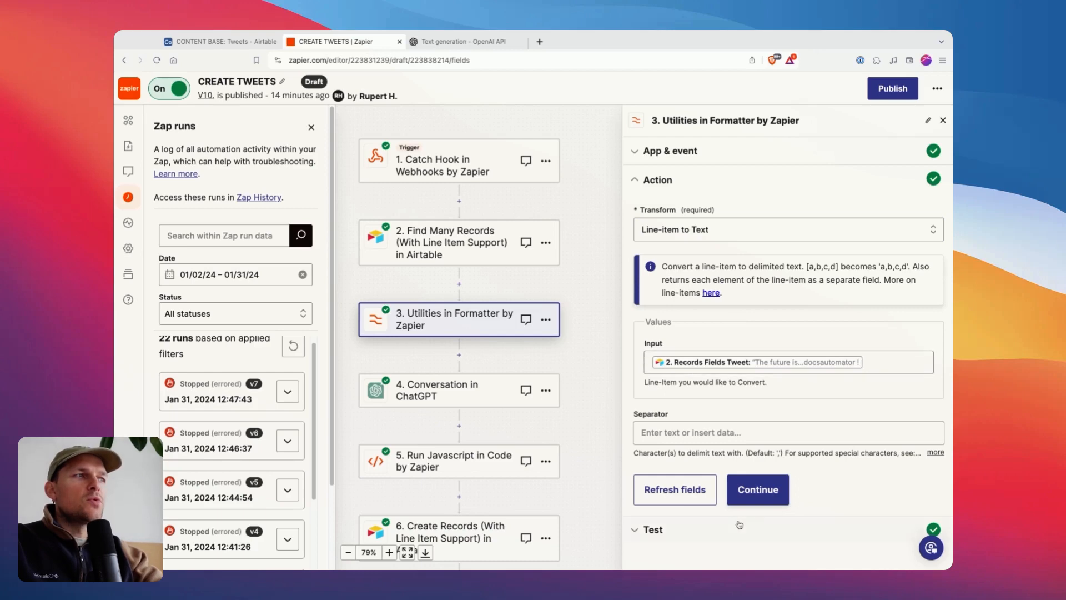
pyautogui.click(742, 496)
pyautogui.click(703, 548)
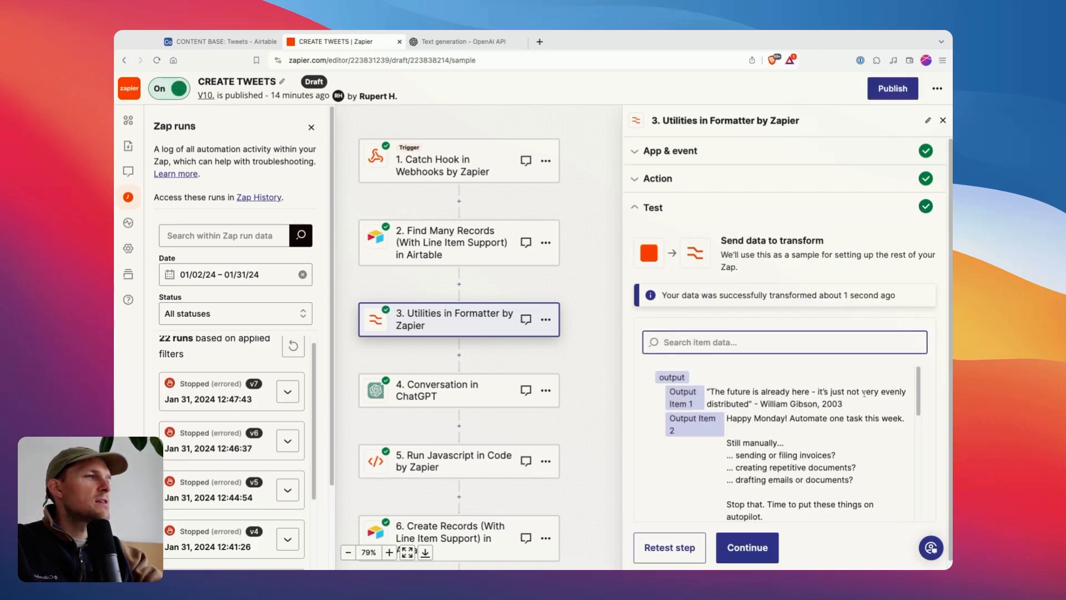
pyautogui.scroll(-2, 664, 406)
pyautogui.scroll(-5, 664, 406)
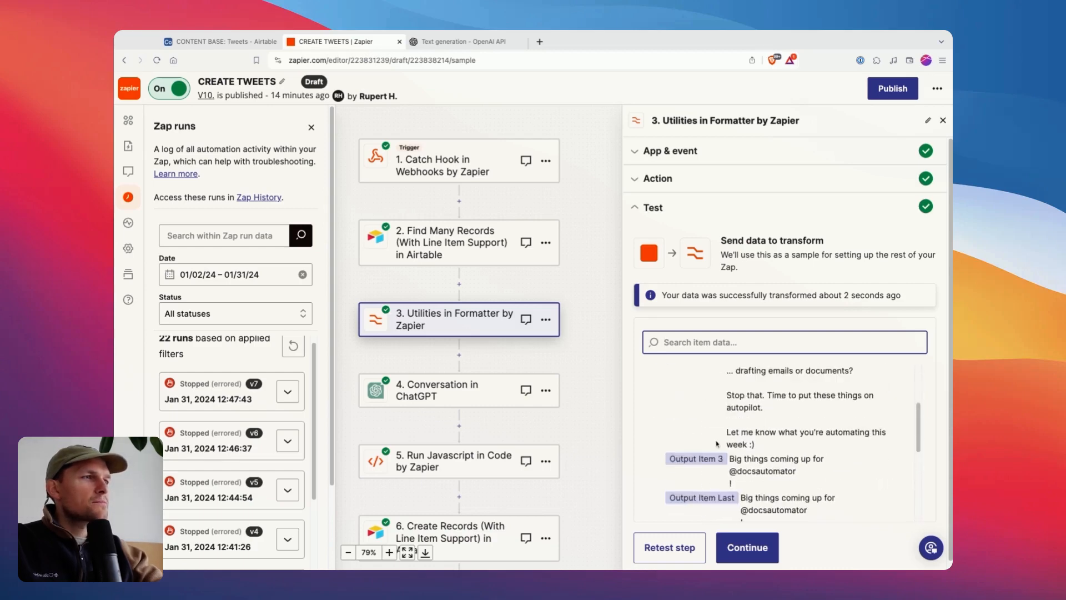
# Examine the combined Output Text in the Formatter step's test results, check the Tweets table in Airtable, and return to Zapier.
pyautogui.click(669, 395)
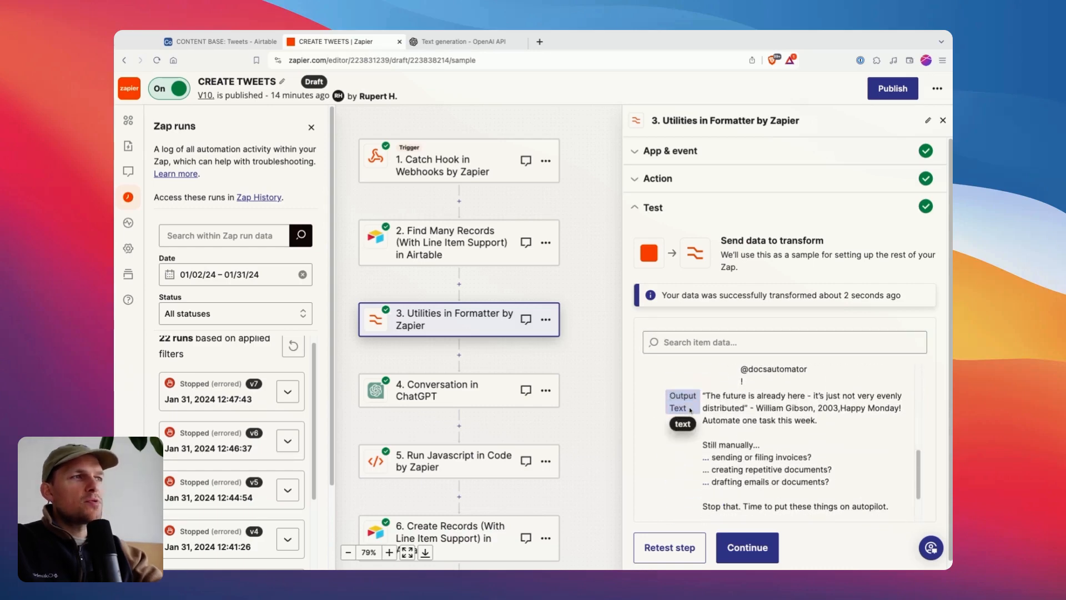
pyautogui.click(709, 404)
pyautogui.scroll(-1, 926, 474)
pyautogui.scroll(-2, 922, 472)
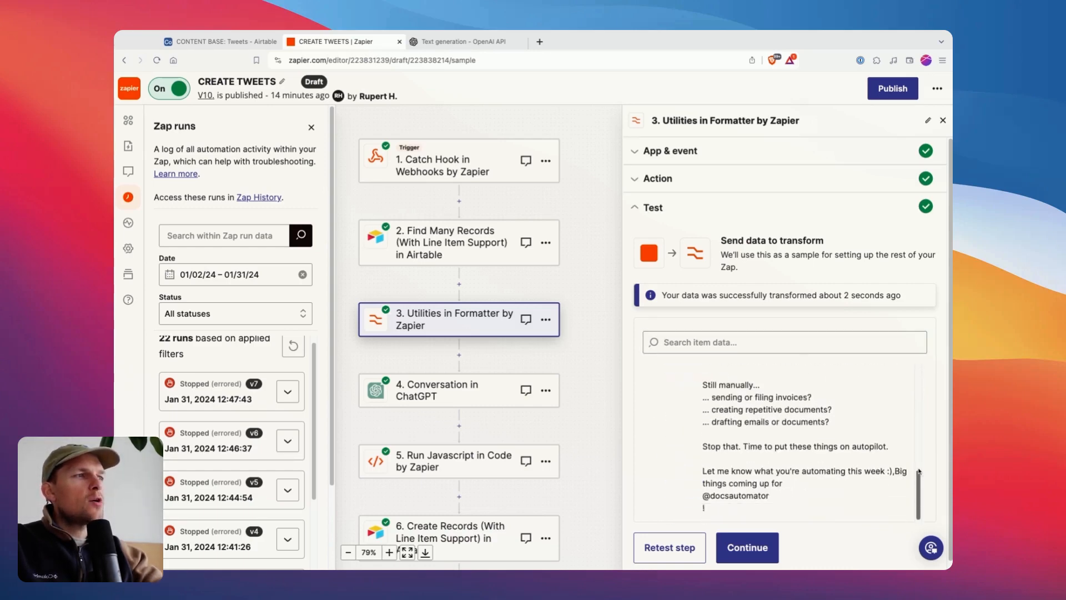
pyautogui.scroll(2, 919, 471)
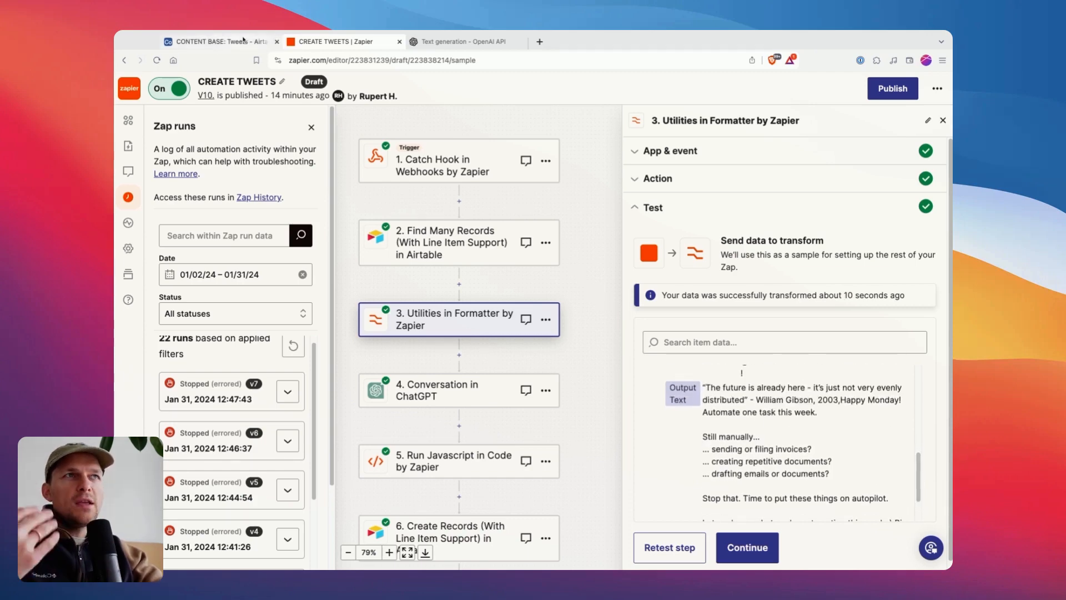
pyautogui.click(225, 42)
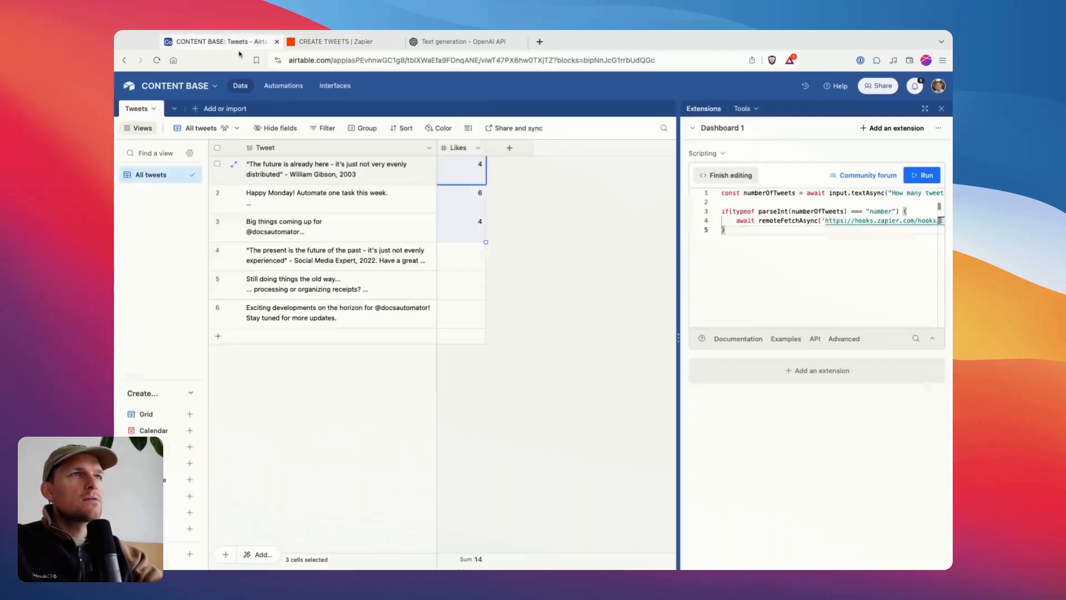
pyautogui.click(328, 42)
# Review the Formatter action's Input mapping and the Records Fields Tweet entry offered by the Find Many Records step.
pyautogui.click(675, 181)
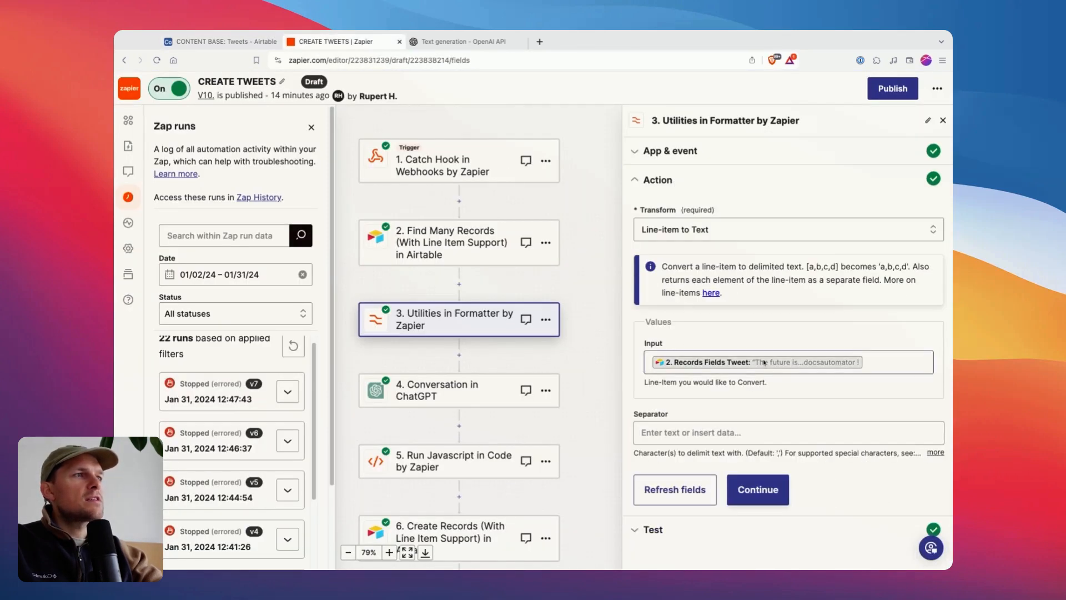
pyautogui.click(894, 362)
pyautogui.click(715, 483)
pyautogui.scroll(-3, 711, 517)
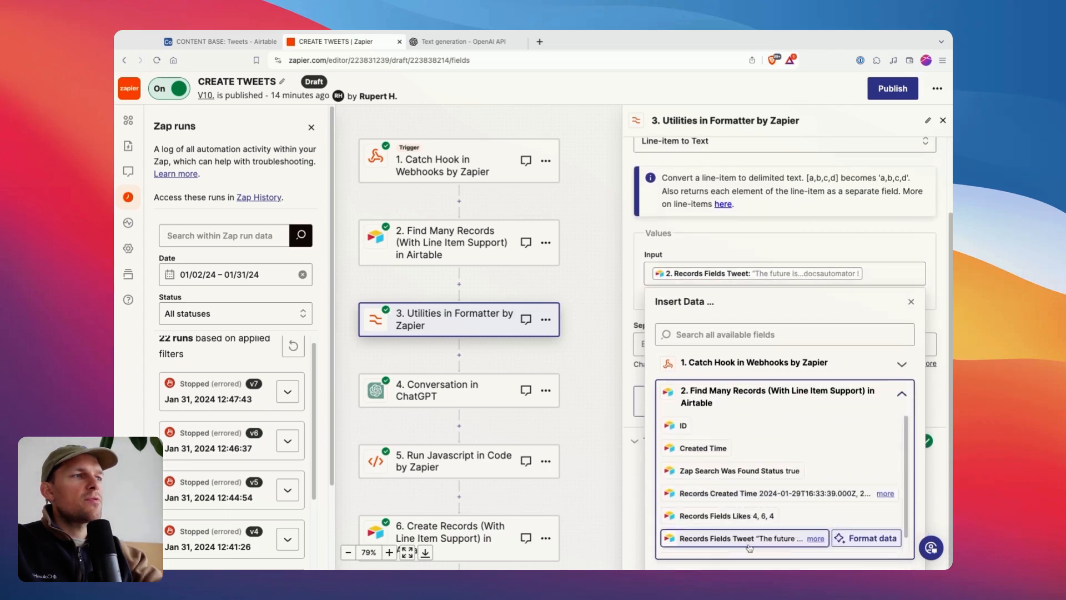
pyautogui.click(688, 260)
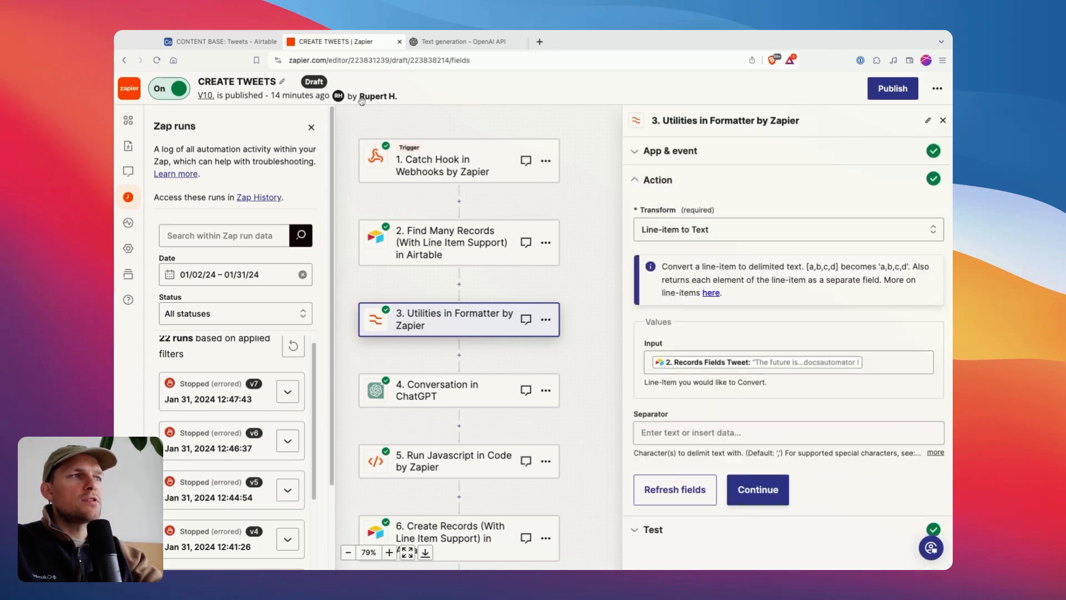
# Switch to Airtable to look over the source tweets in the Tweet column, and return to Zapier.
pyautogui.click(222, 41)
pyautogui.moveTo(317, 169); pyautogui.dragTo(276, 251)
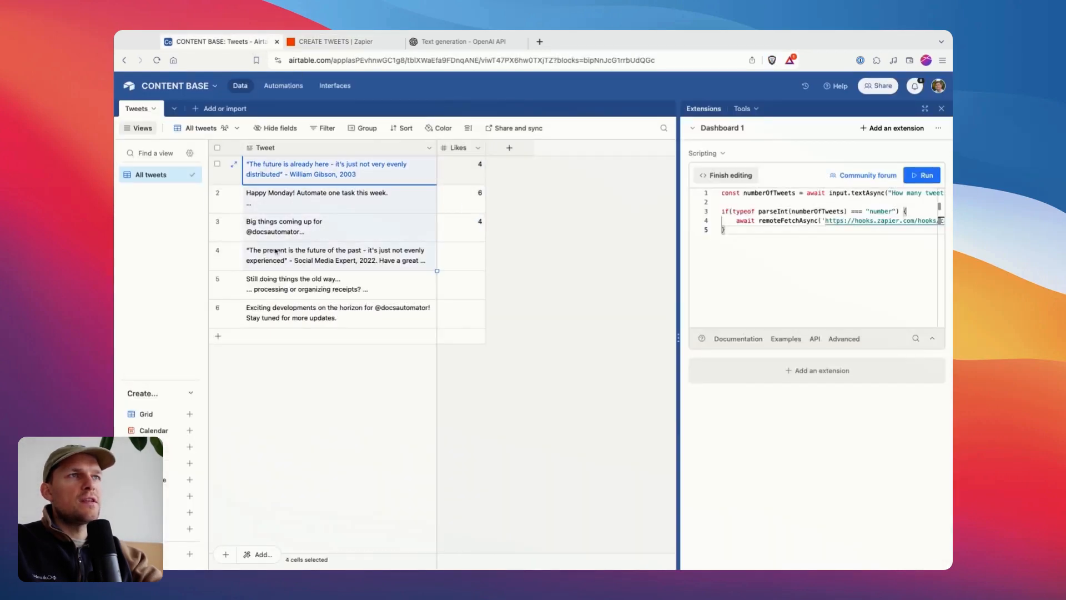
pyautogui.click(277, 217)
pyautogui.click(335, 42)
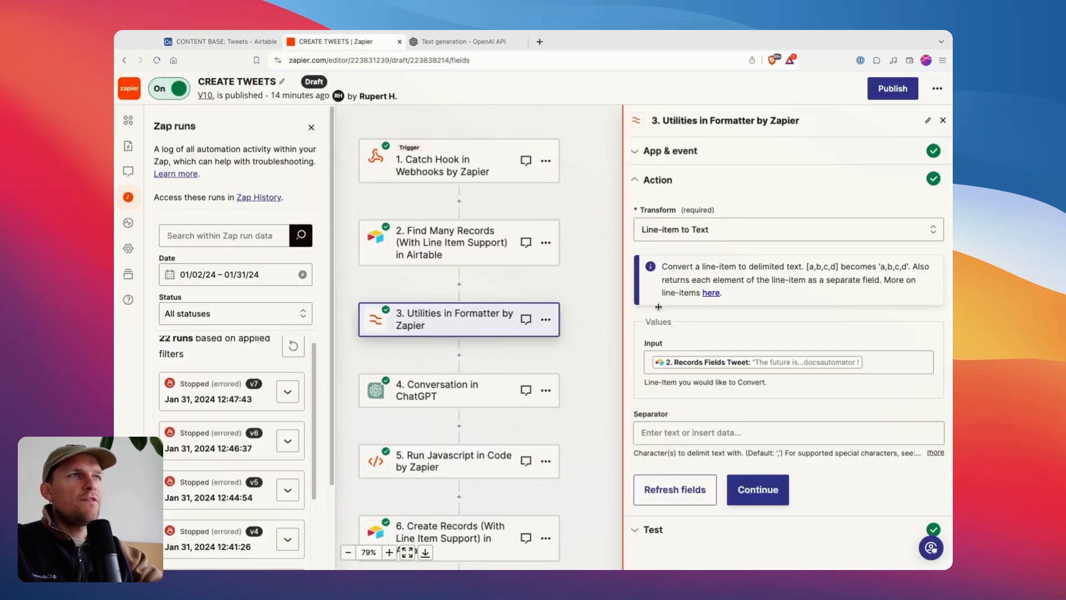
# Check the comma between the first two tweets in the Output Text against the Formatter action's Separator setting, and reopen the test results.
pyautogui.click(763, 490)
pyautogui.scroll(-5, 764, 461)
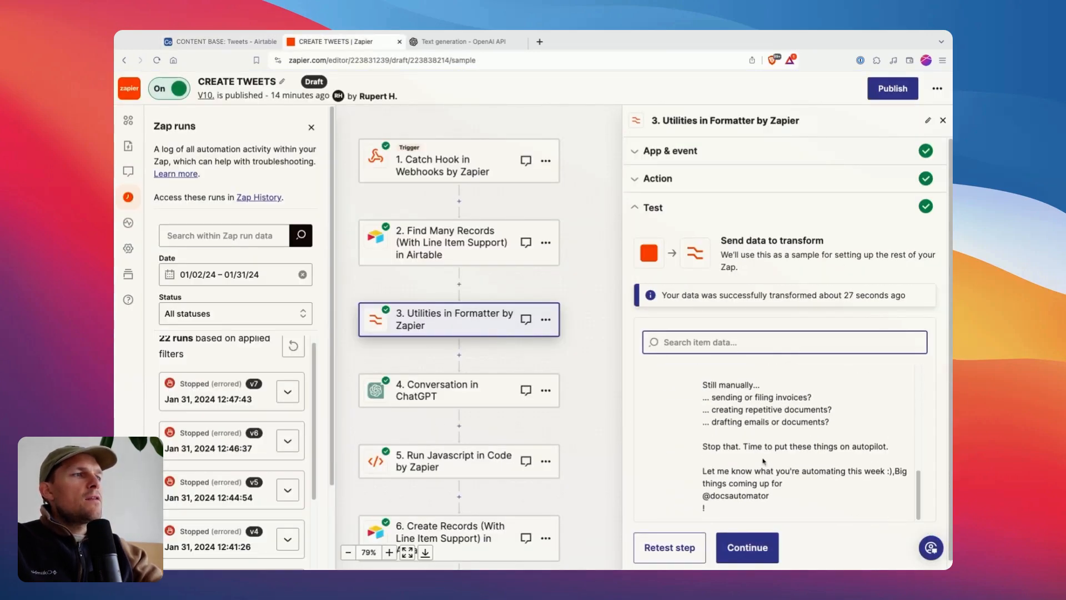
pyautogui.scroll(2, 790, 438)
pyautogui.click(839, 408)
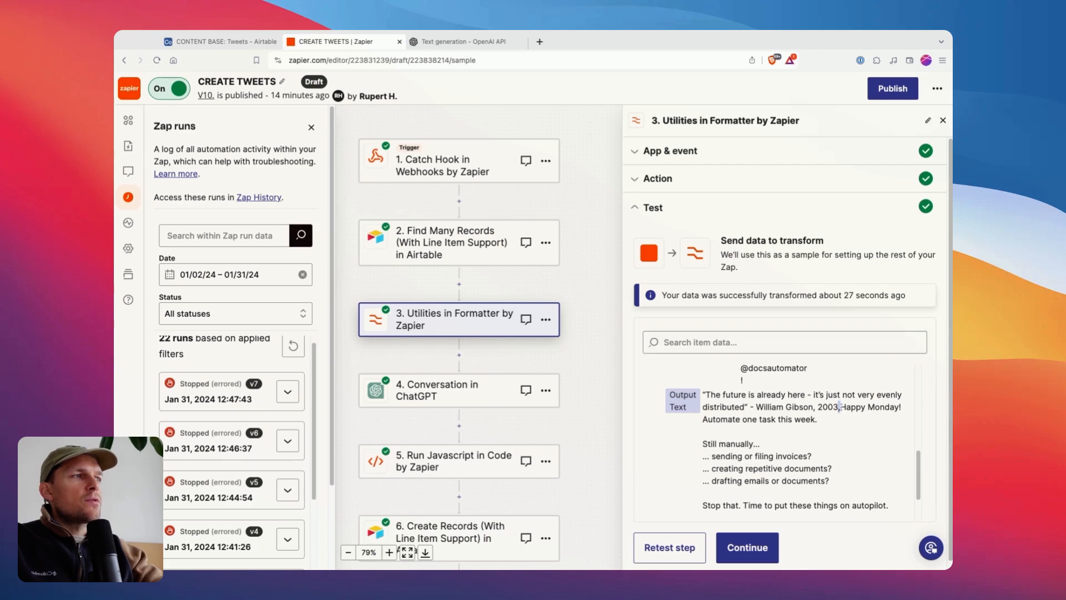
pyautogui.click(691, 178)
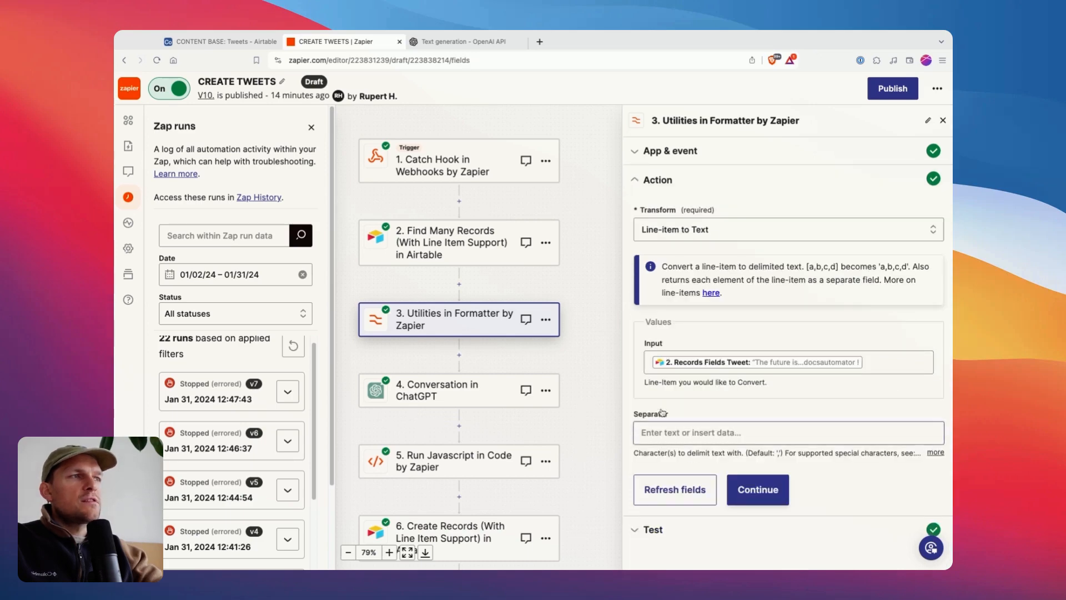
pyautogui.click(653, 535)
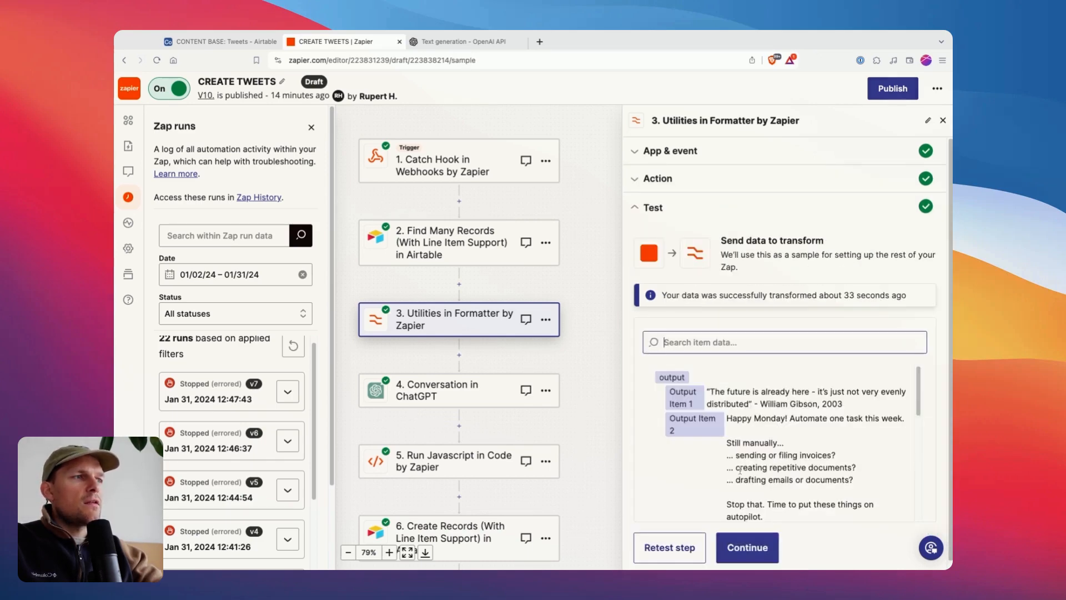
# Examine the full Output Text in the Formatter test results, checking where each tweet joins the following one.
pyautogui.scroll(-7, 833, 418)
pyautogui.moveTo(920, 489); pyautogui.dragTo(919, 473)
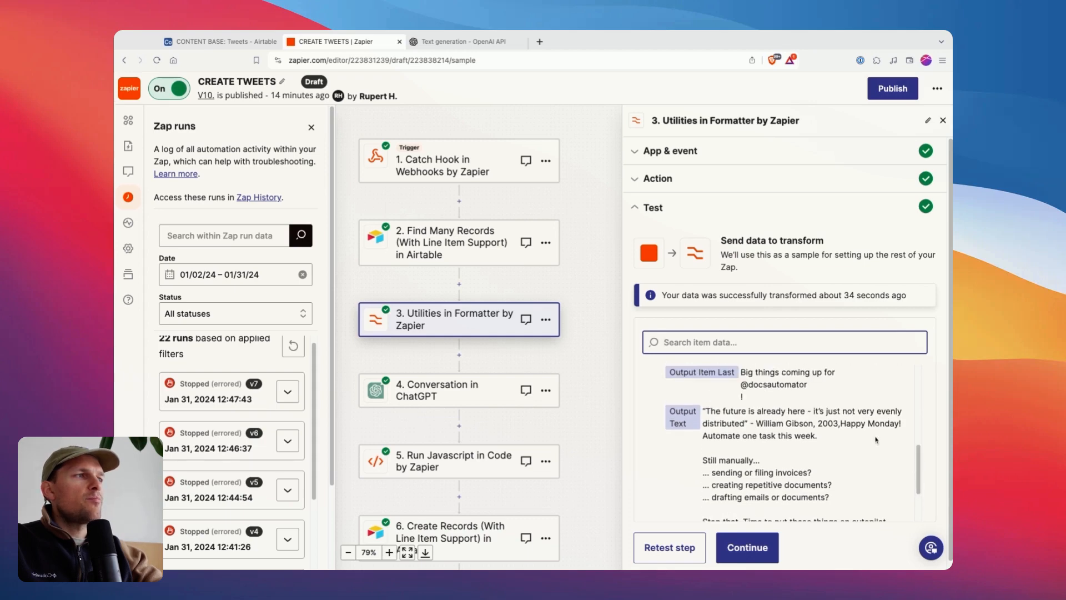
pyautogui.click(840, 424)
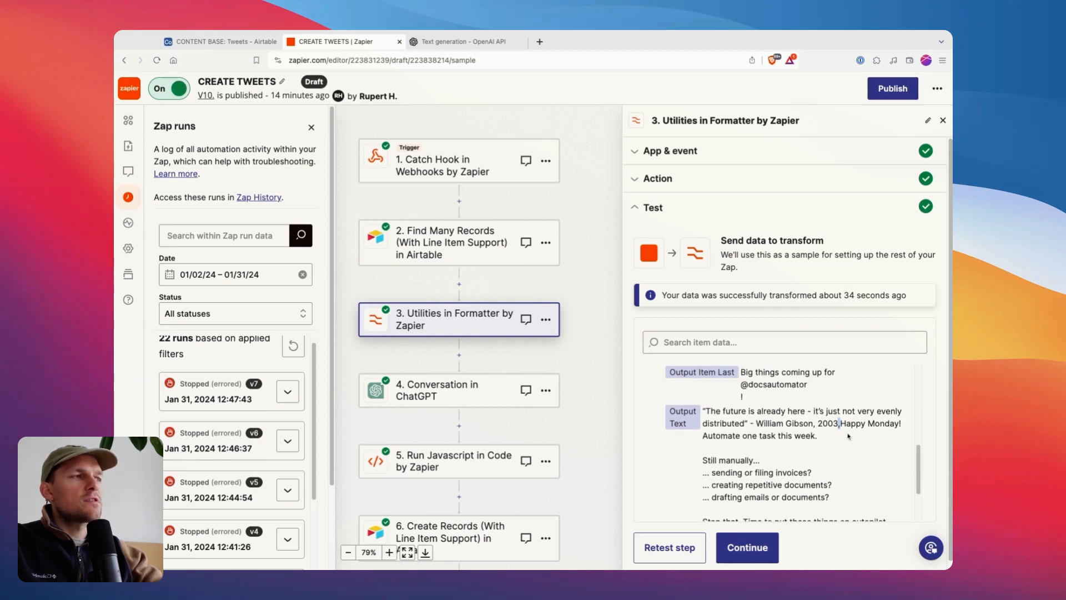
pyautogui.moveTo(841, 425); pyautogui.dragTo(893, 525)
pyautogui.click(894, 492)
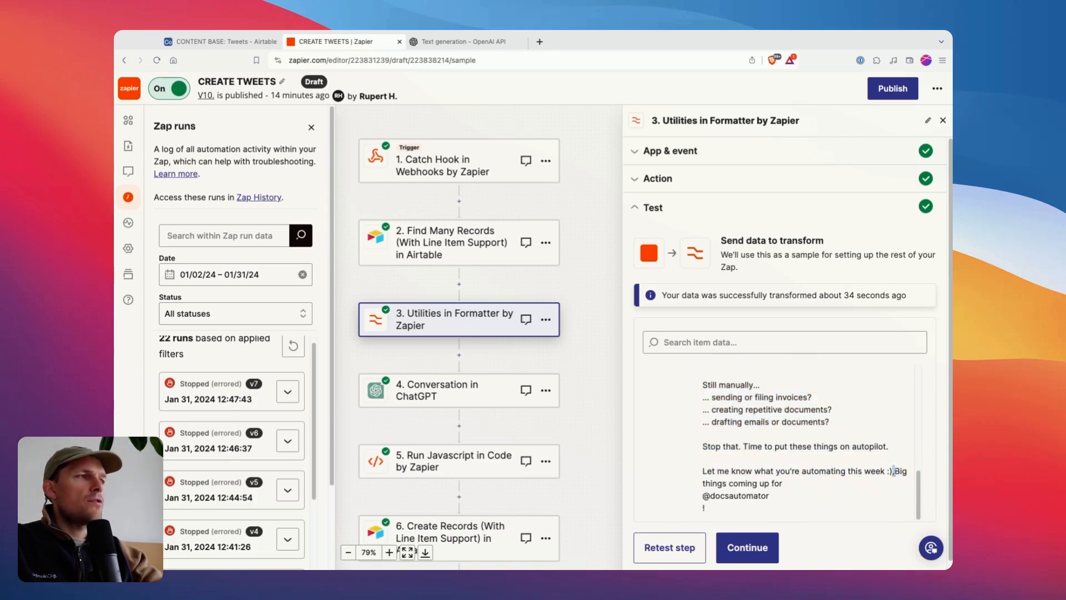
pyautogui.click(831, 489)
pyautogui.scroll(-1, 731, 514)
pyautogui.moveTo(731, 504); pyautogui.dragTo(733, 391)
pyautogui.scroll(2, 722, 403)
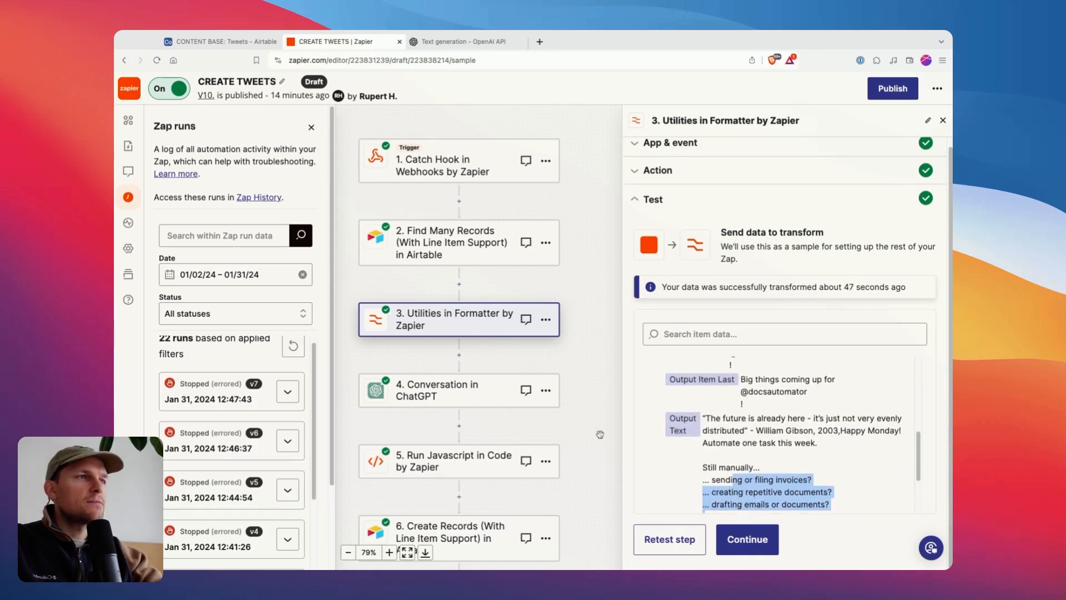
# Open the Conversation in ChatGPT step and review the User Message prompt in its action settings.
pyautogui.click(397, 403)
pyautogui.scroll(-2, 512, 332)
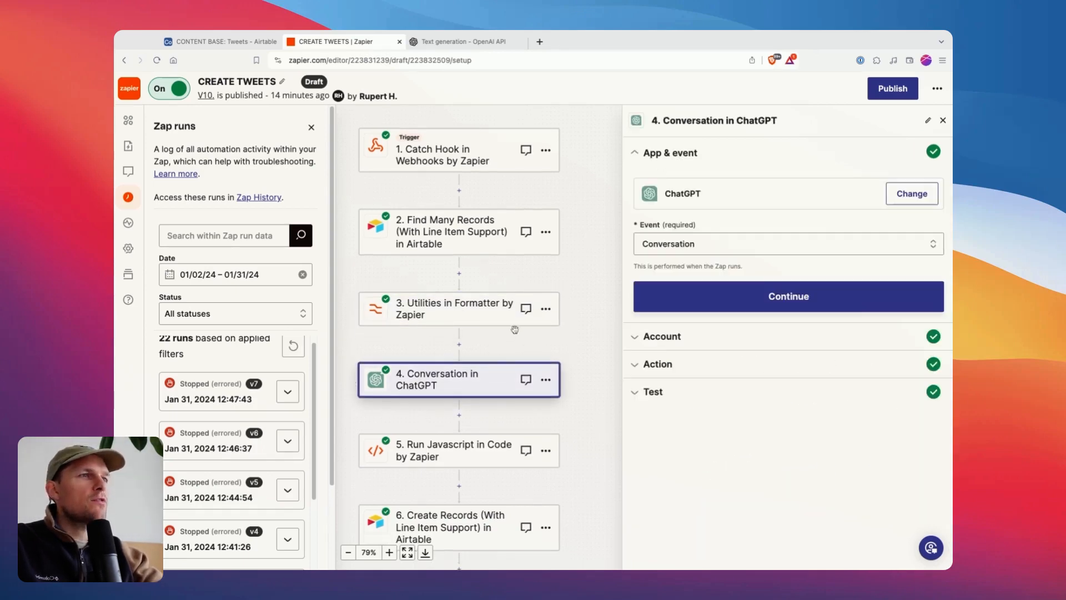
pyautogui.scroll(-1, 487, 389)
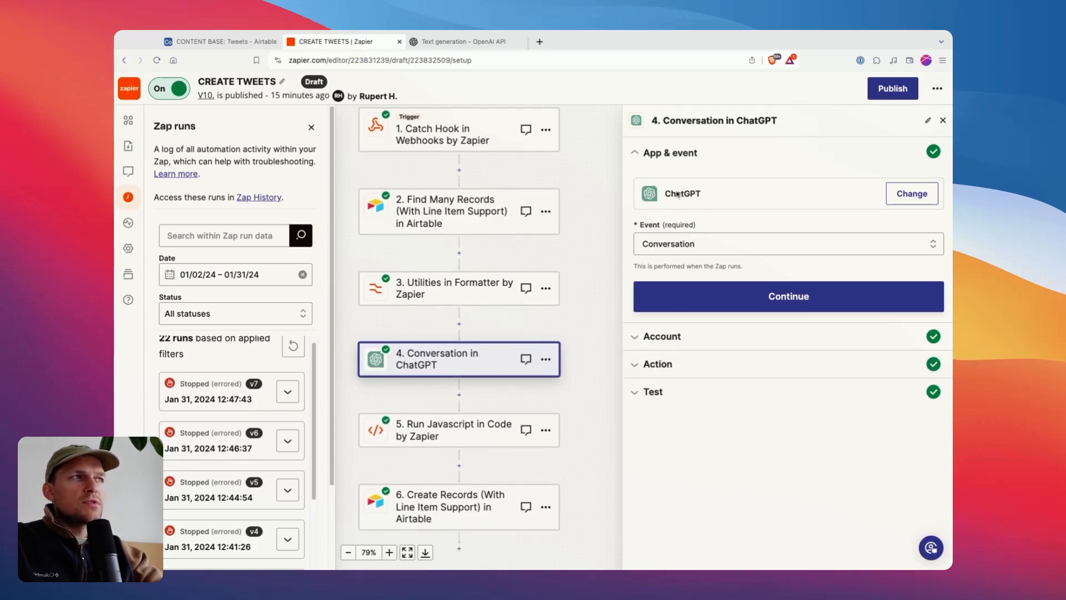
pyautogui.click(658, 365)
pyautogui.scroll(-5, 695, 222)
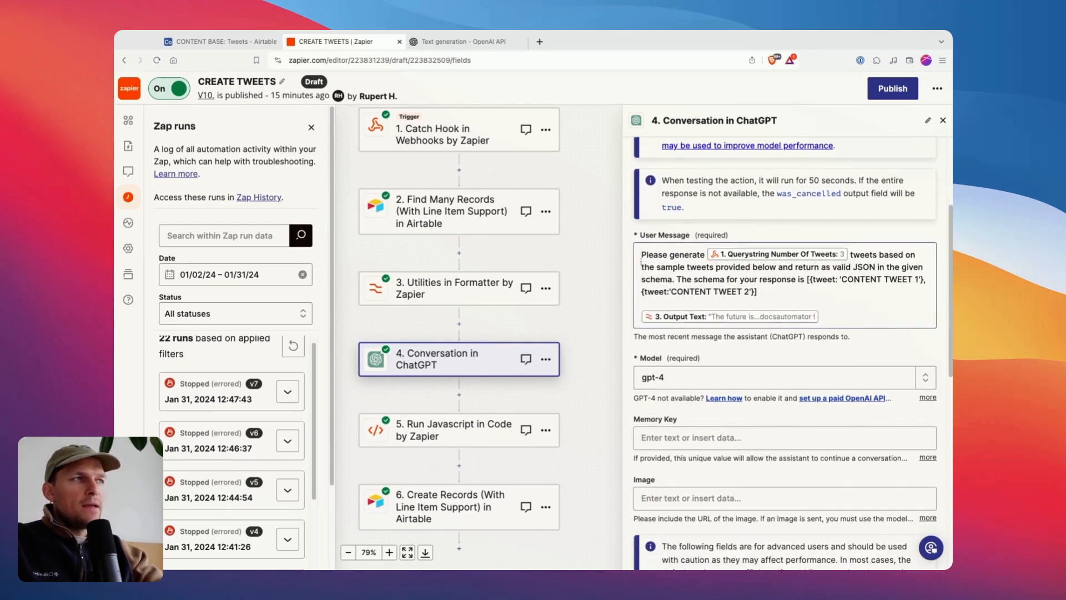
pyautogui.moveTo(642, 255); pyautogui.dragTo(684, 268)
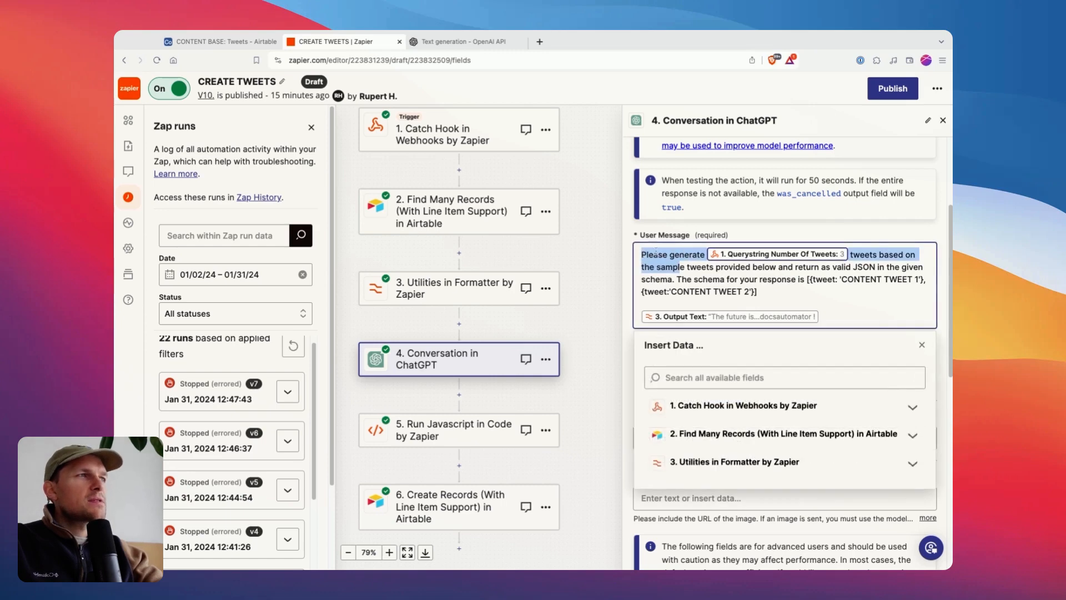
pyautogui.click(656, 279)
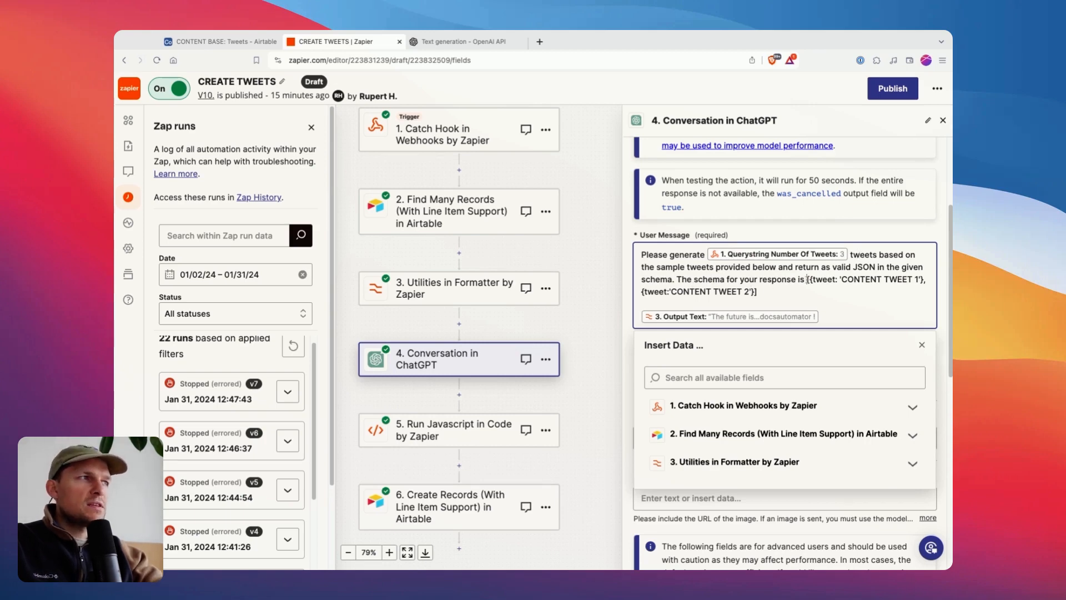
# Add ", ..." after the 'CONTENT TWEET 2' item, inside the closing bracket of the JSON schema in the User Message.
pyautogui.moveTo(807, 280); pyautogui.dragTo(758, 292)
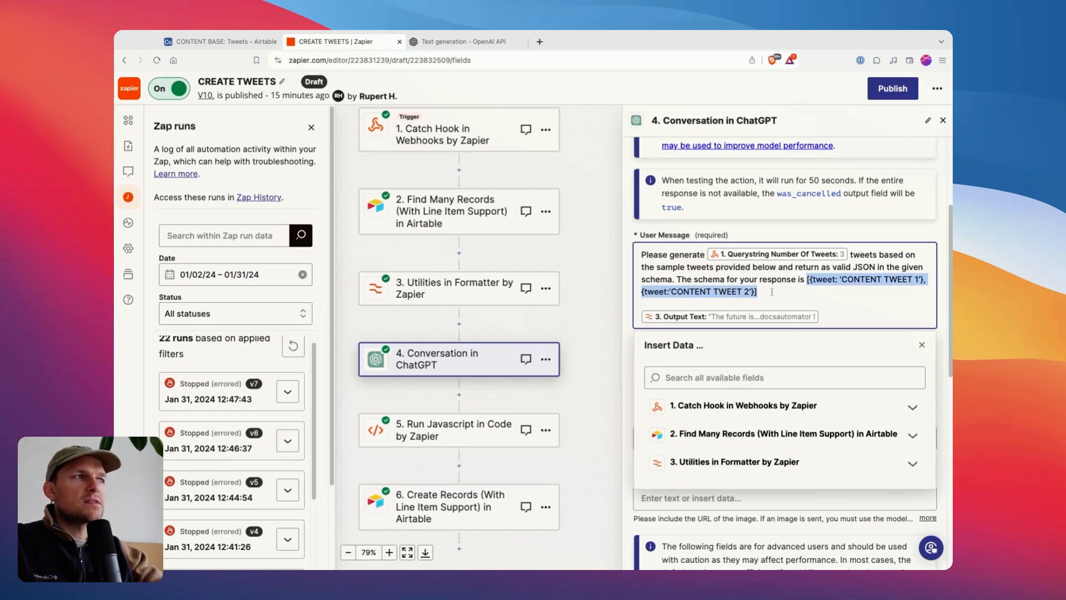
pyautogui.click(756, 291)
pyautogui.write(', ...')
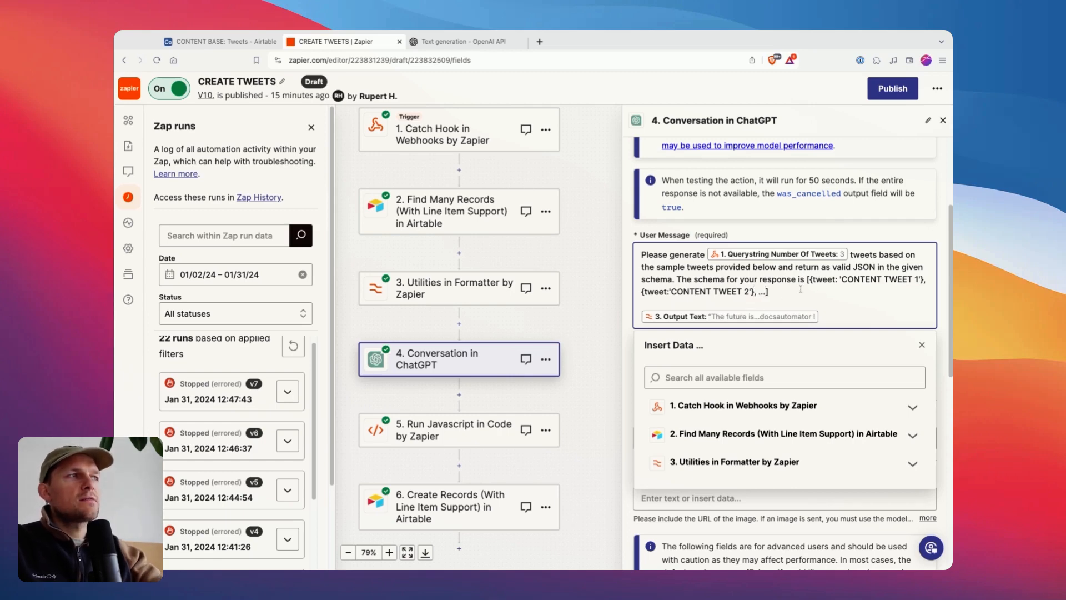
# Review the User Message's JSON schema and Output Text placeholder, check the sample tweets in Airtable, and return to Zapier.
pyautogui.moveTo(819, 297); pyautogui.dragTo(823, 269)
pyautogui.click(805, 290)
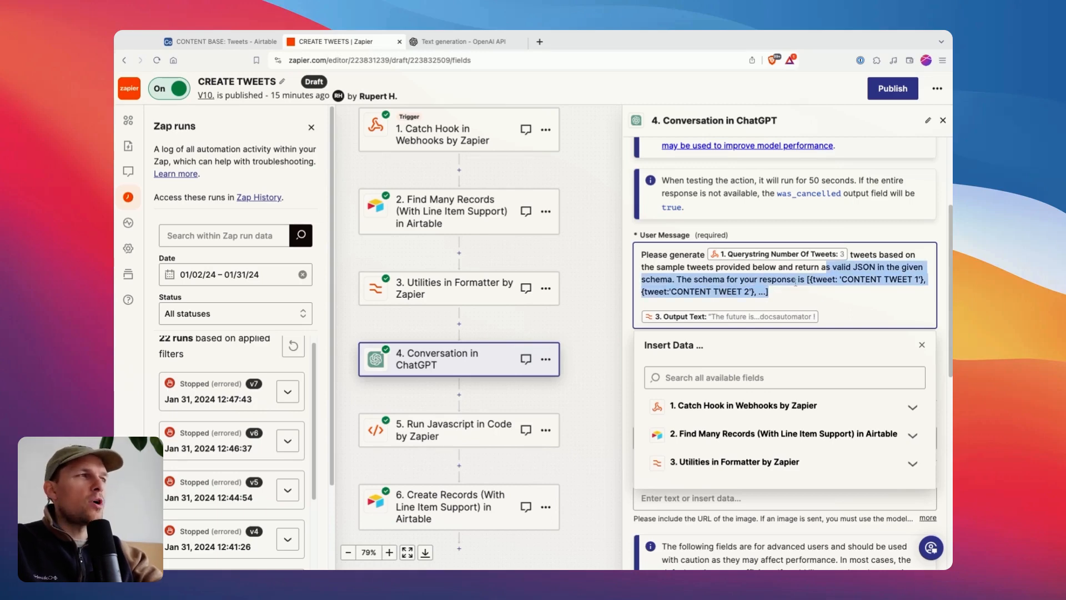
pyautogui.click(797, 280)
pyautogui.doubleClick(762, 292)
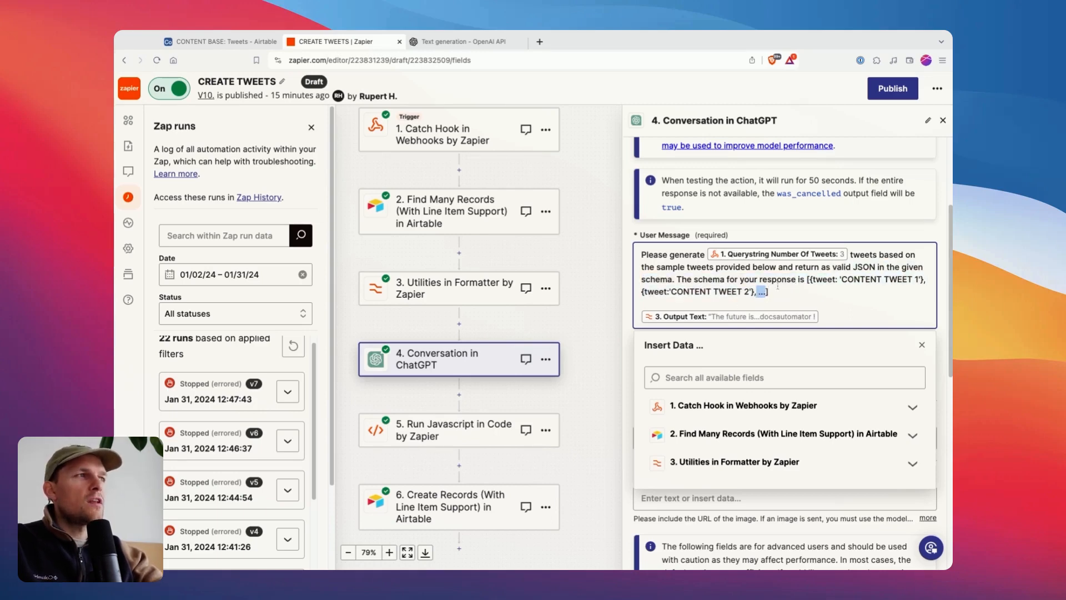
pyautogui.click(777, 280)
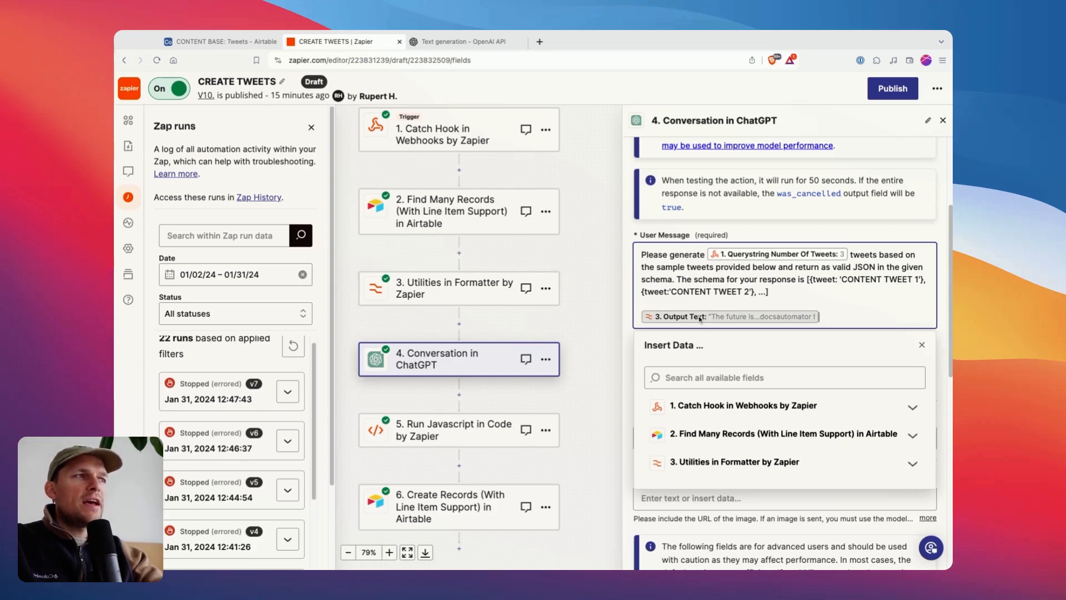
pyautogui.click(227, 45)
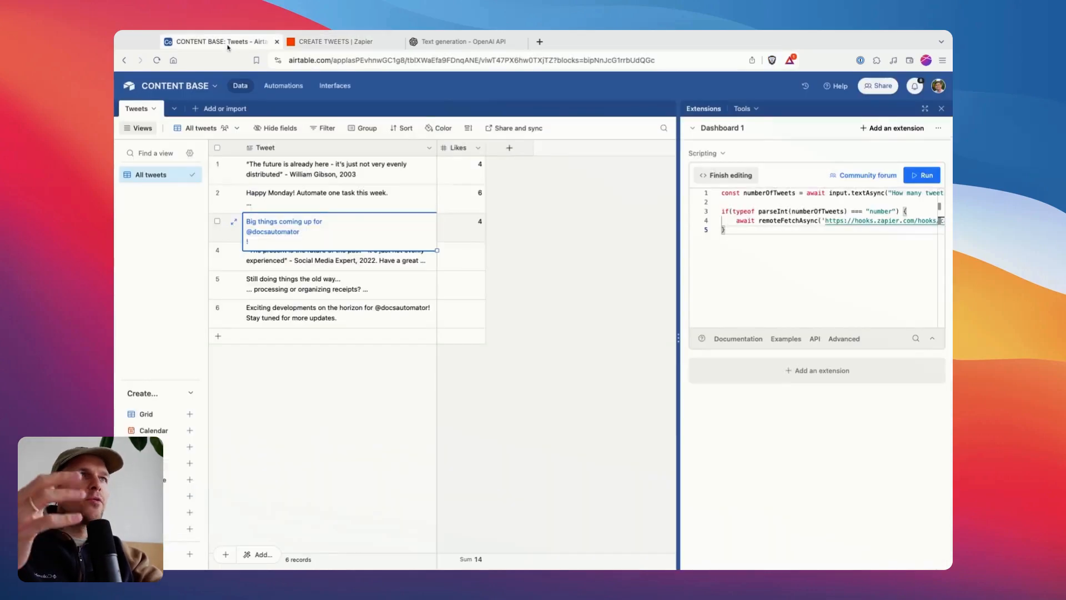
pyautogui.click(331, 42)
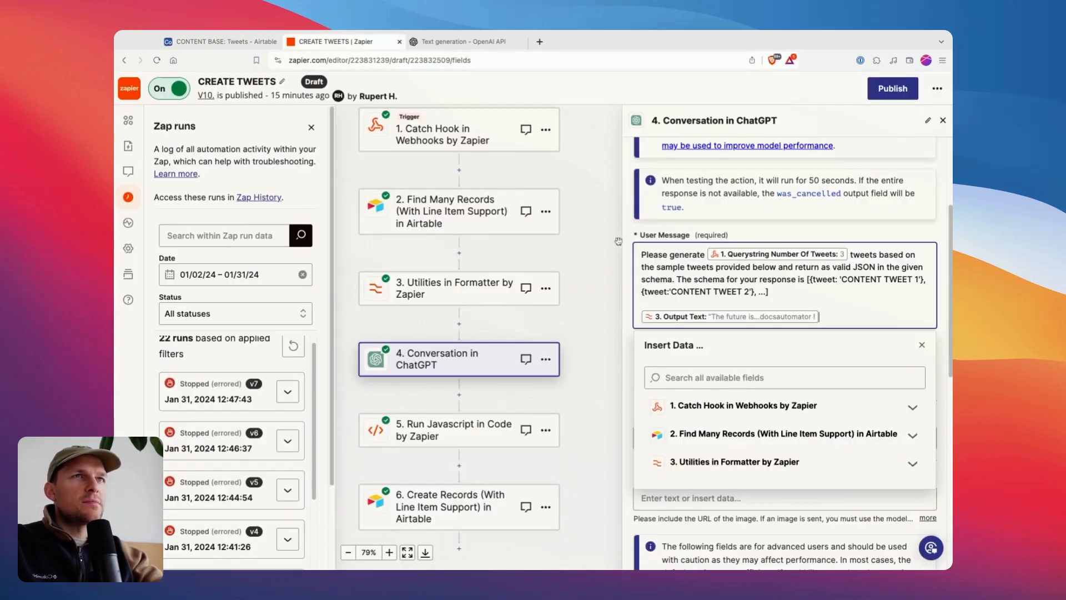
# Review the ChatGPT step's Model setting and the advanced fields below it.
pyautogui.scroll(-2, 721, 309)
pyautogui.click(752, 151)
pyautogui.scroll(-1, 705, 311)
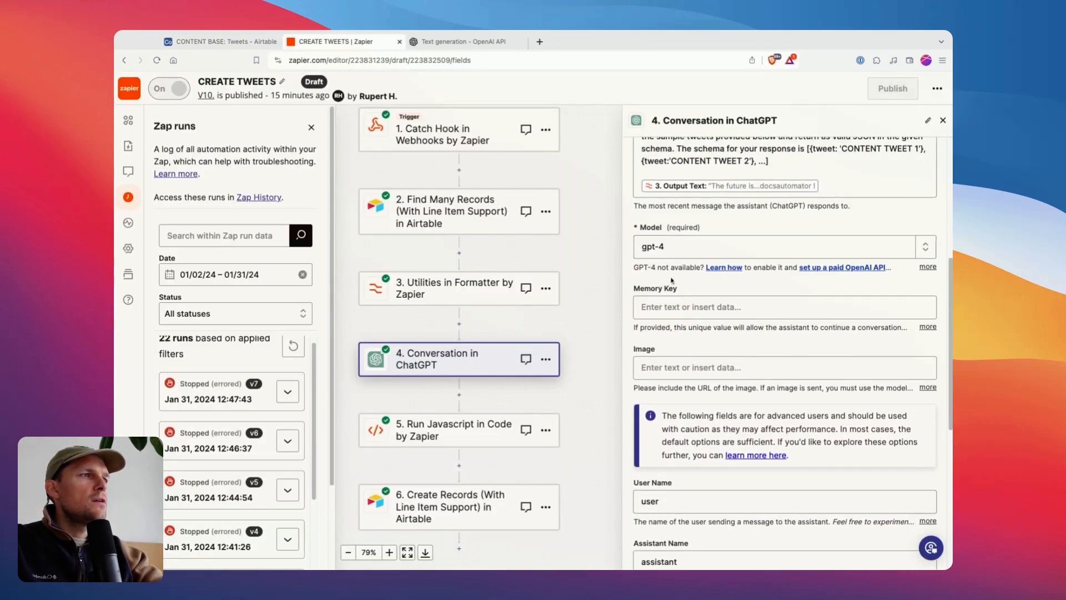
pyautogui.scroll(-1, 672, 280)
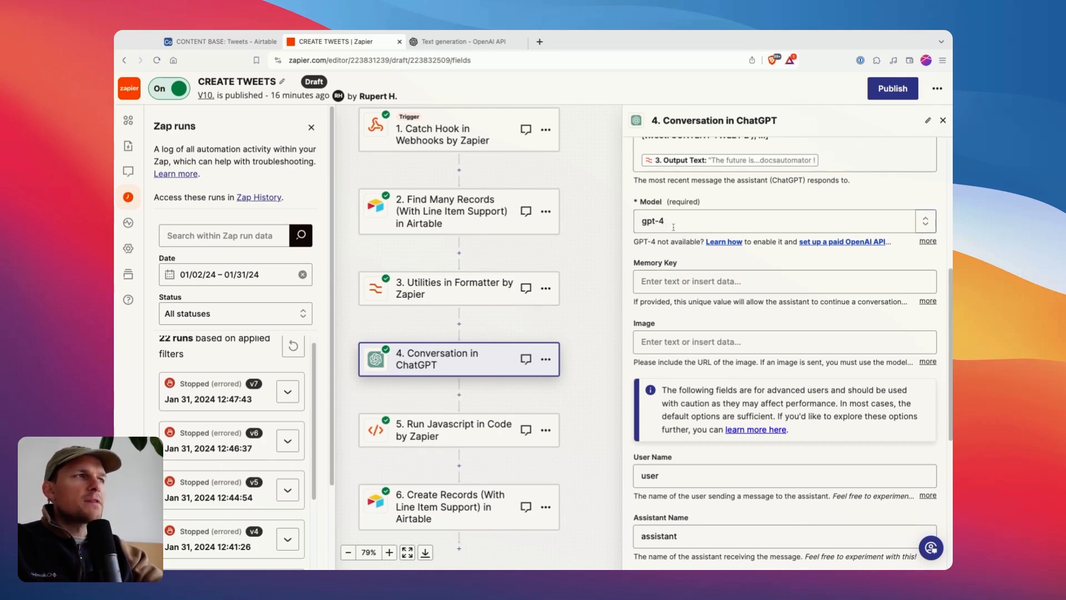
pyautogui.scroll(-4, 675, 261)
pyautogui.scroll(-8, 679, 288)
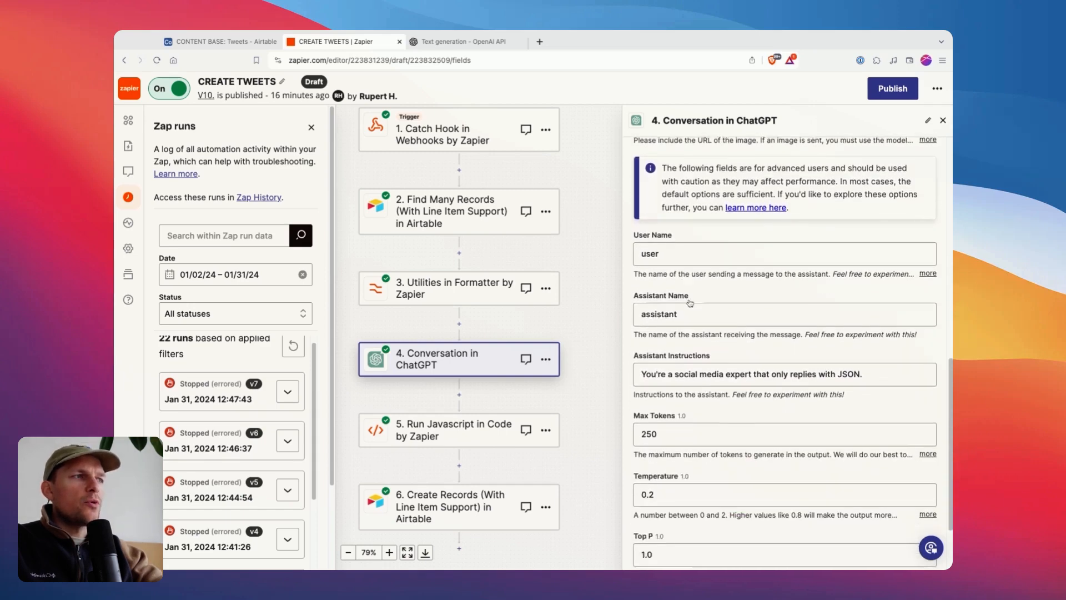
# Examine the Assistant Instructions text of the ChatGPT step.
pyautogui.scroll(1, 681, 265)
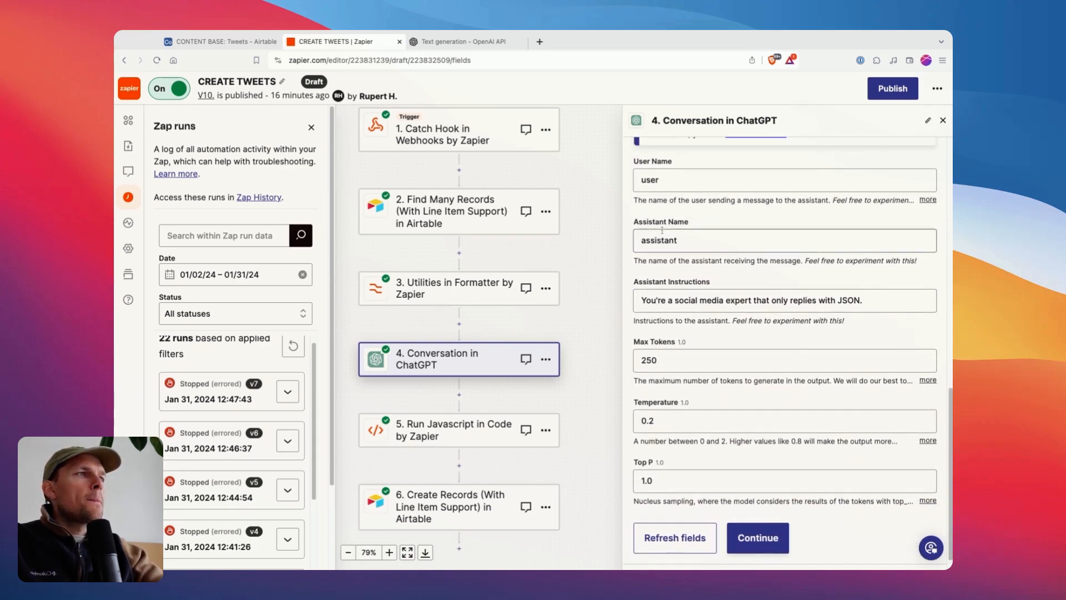
pyautogui.tripleClick(643, 301)
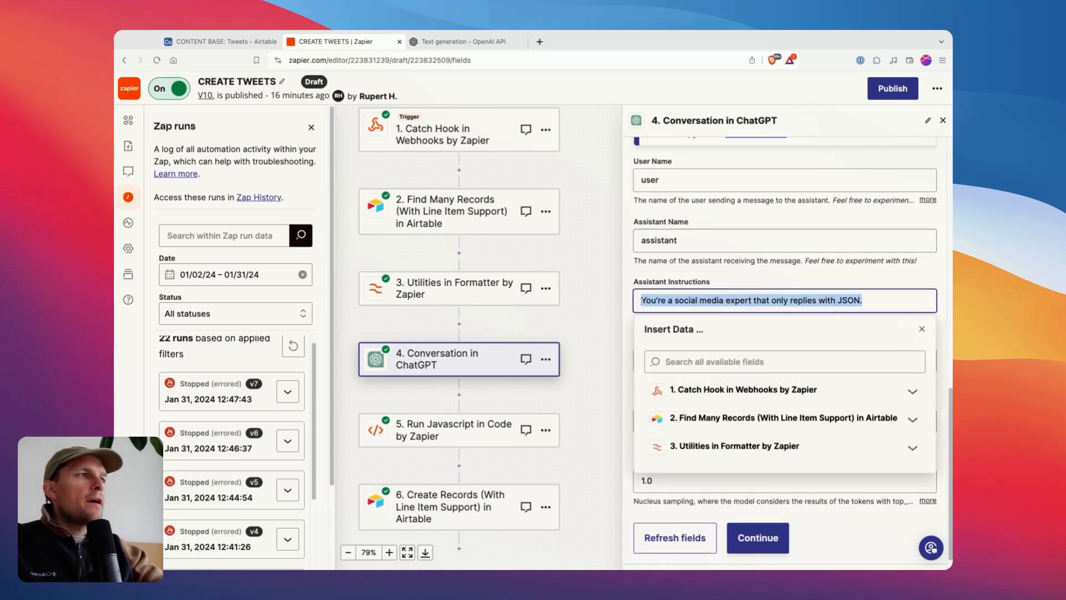
pyautogui.click(749, 284)
pyautogui.click(701, 300)
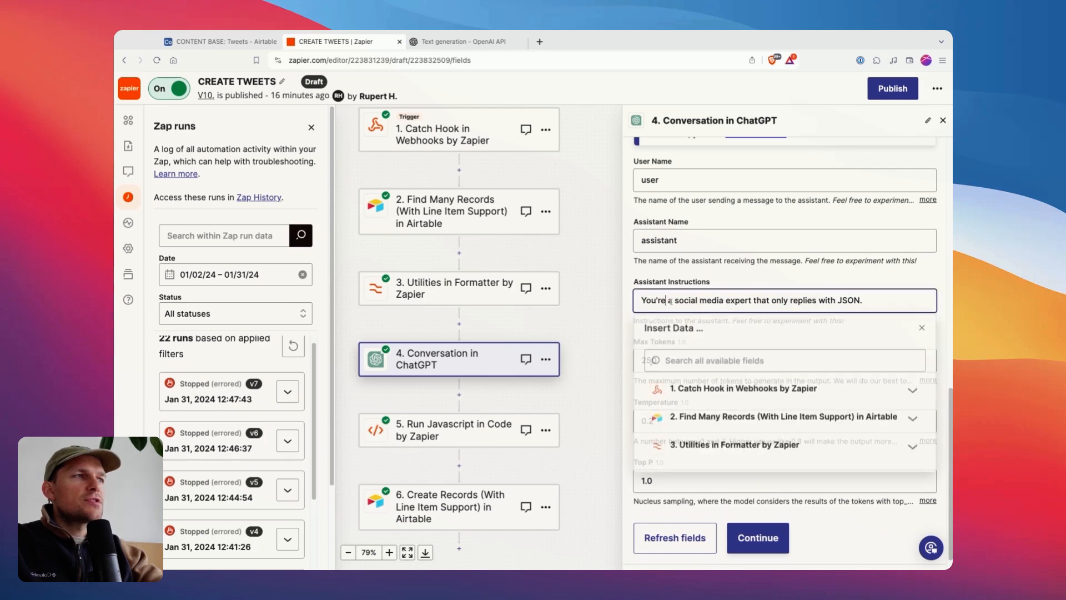
# Check the JSON-only wording at the end of the Assistant Instructions.
pyautogui.click(784, 300)
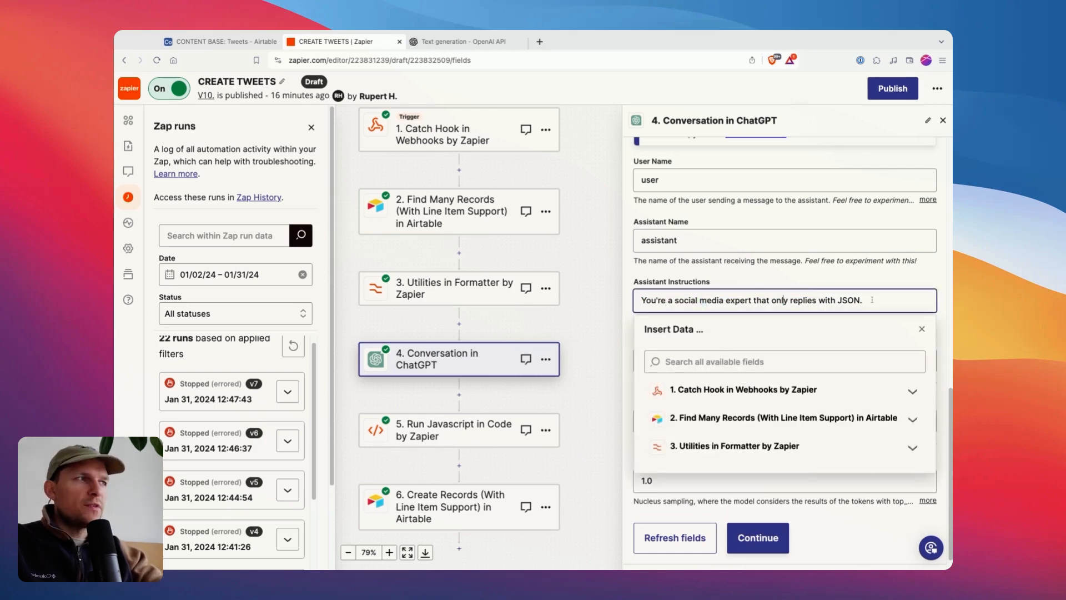
pyautogui.press('Escape')
pyautogui.click(863, 300)
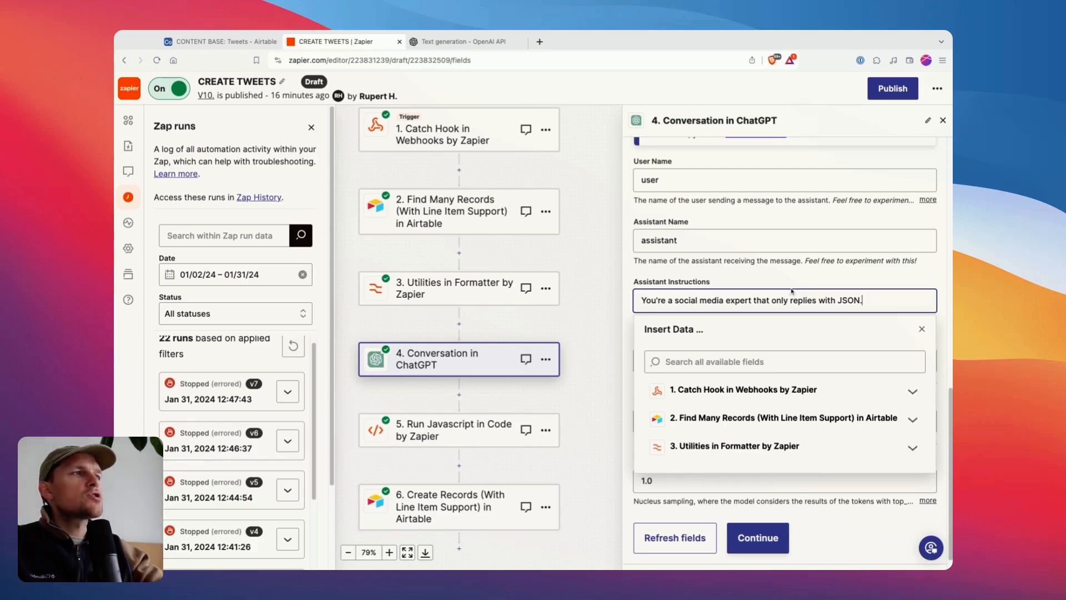
pyautogui.click(848, 298)
pyautogui.doubleClick(848, 298)
pyautogui.scroll(10, 849, 298)
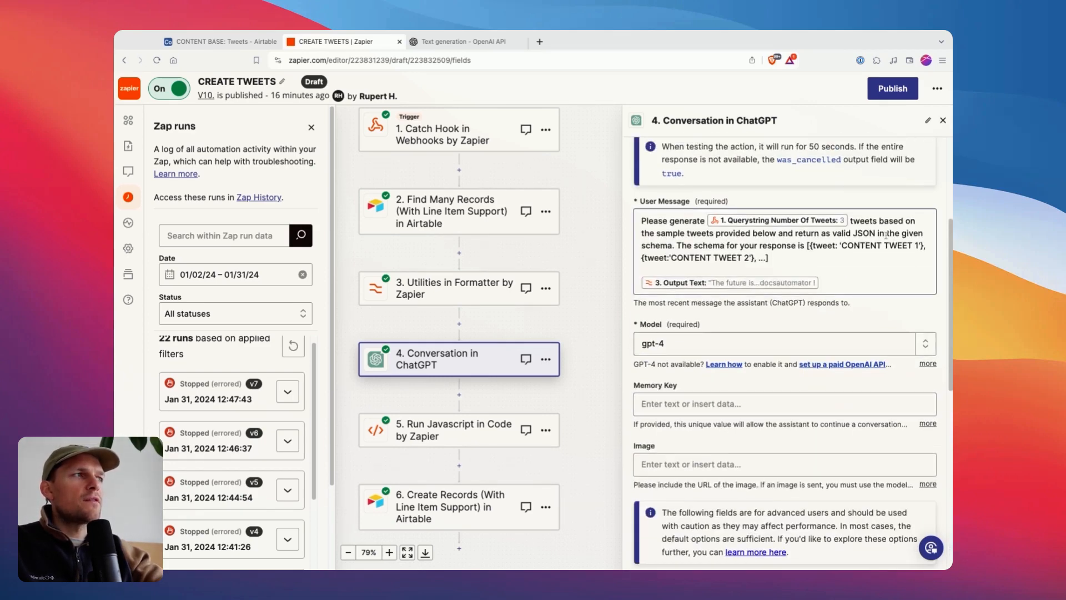
# Examine the valid JSON request, the array brackets and the 'tweet' keys of the schema in the User Message.
pyautogui.click(855, 234)
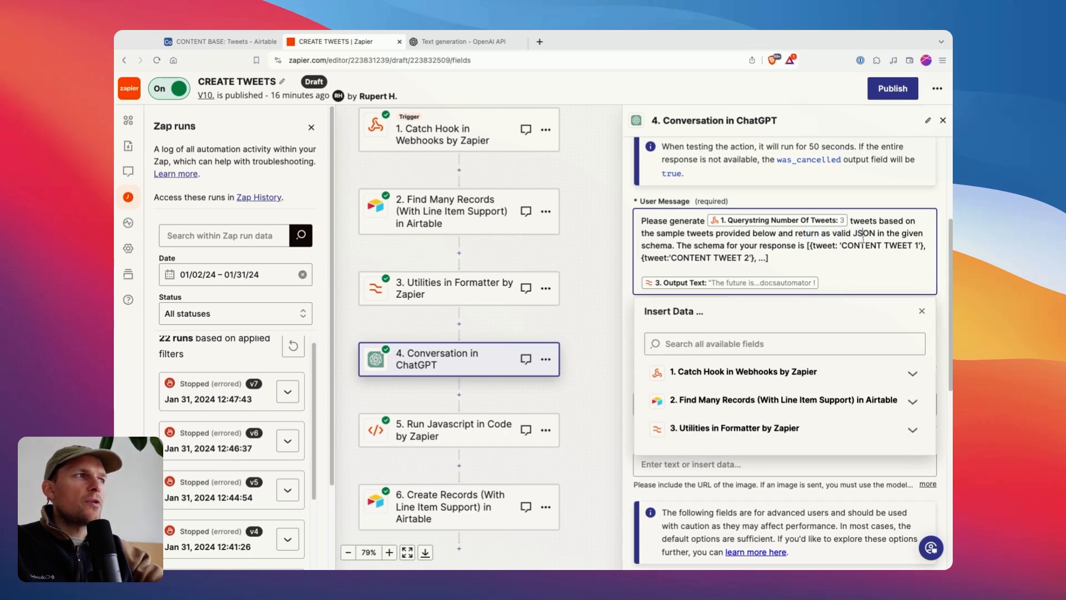
pyautogui.click(722, 257)
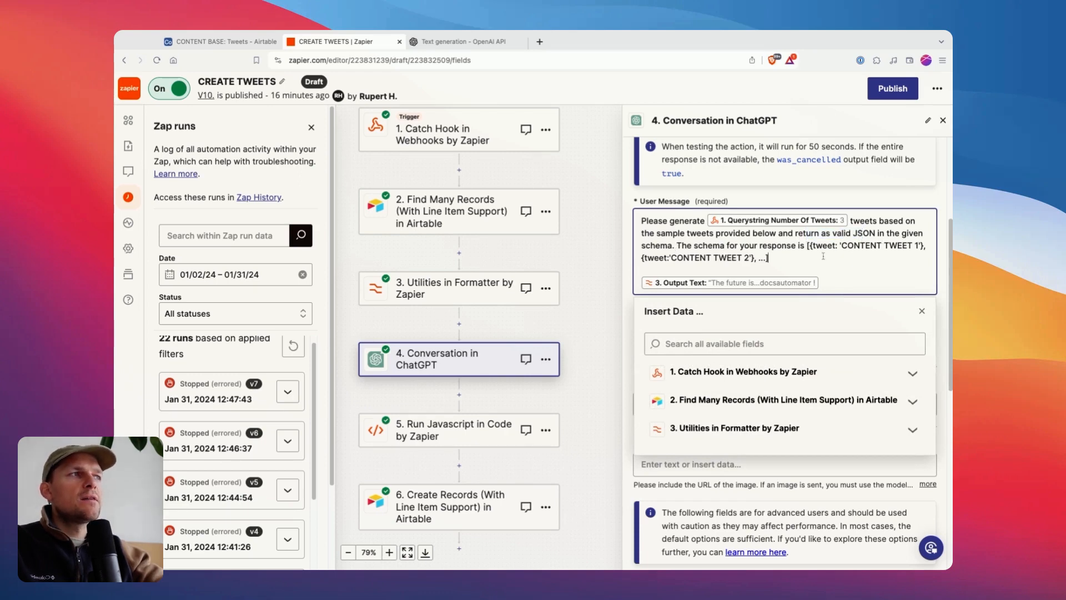
pyautogui.keyDown('shift'); pyautogui.click(806, 245); pyautogui.keyUp('shift')
pyautogui.click(807, 254)
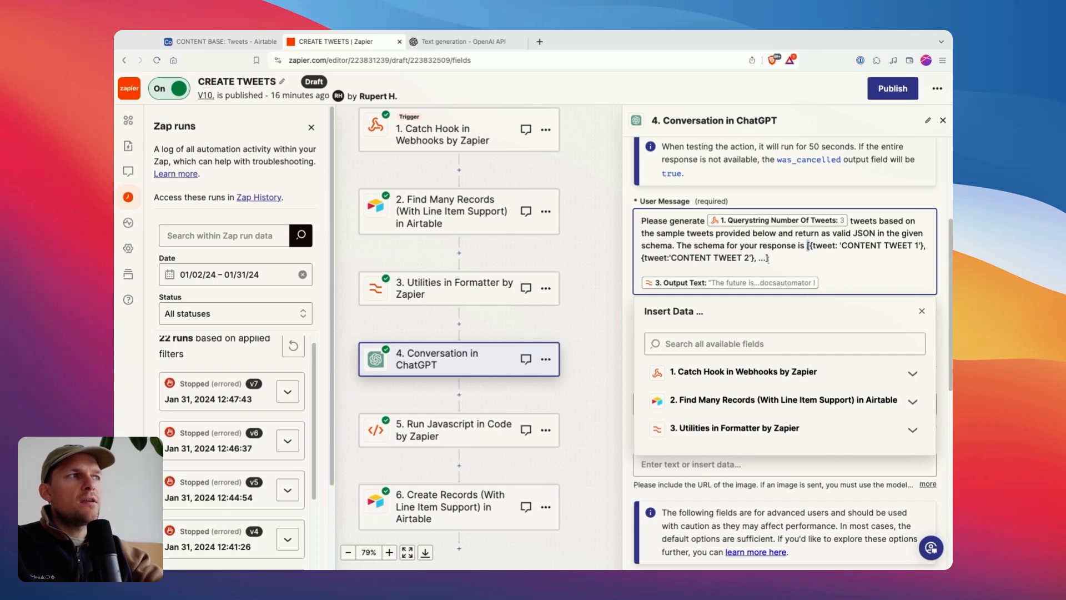
pyautogui.click(807, 248)
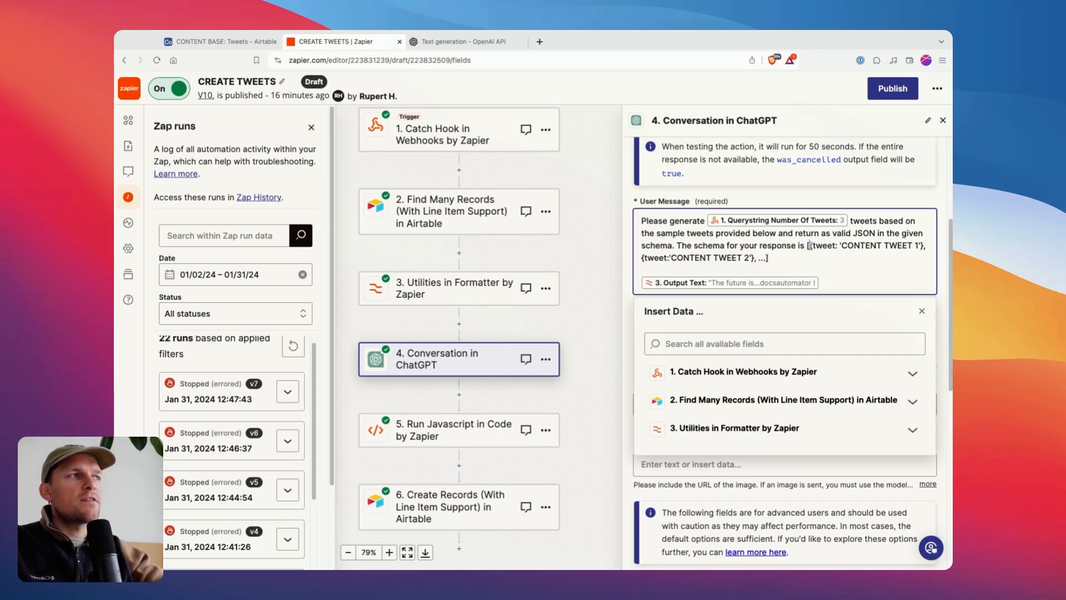
pyautogui.moveTo(810, 246); pyautogui.dragTo(924, 246)
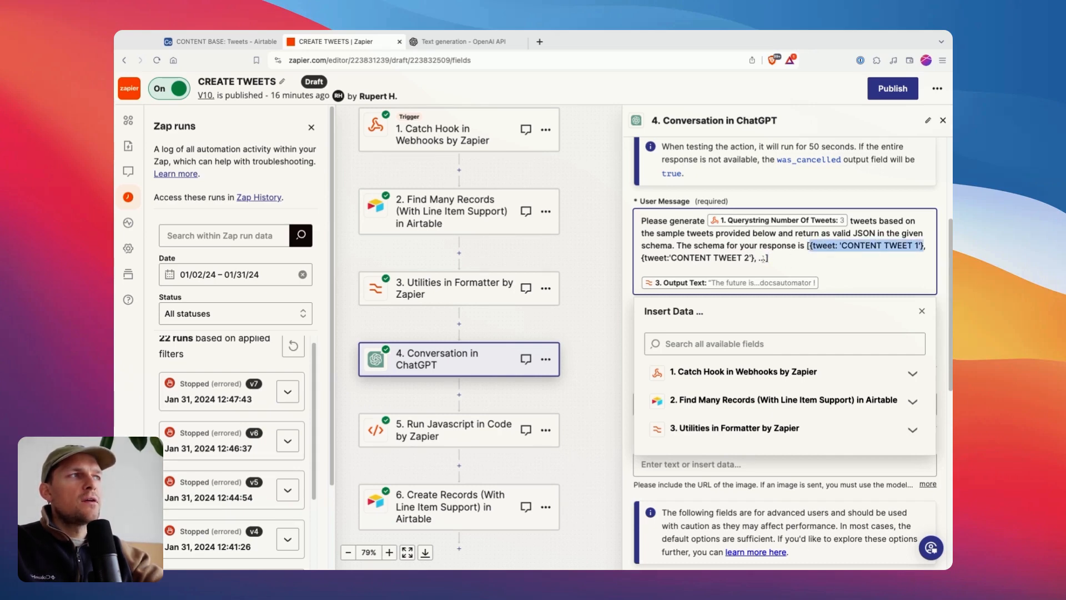
pyautogui.moveTo(757, 258); pyautogui.dragTo(642, 258)
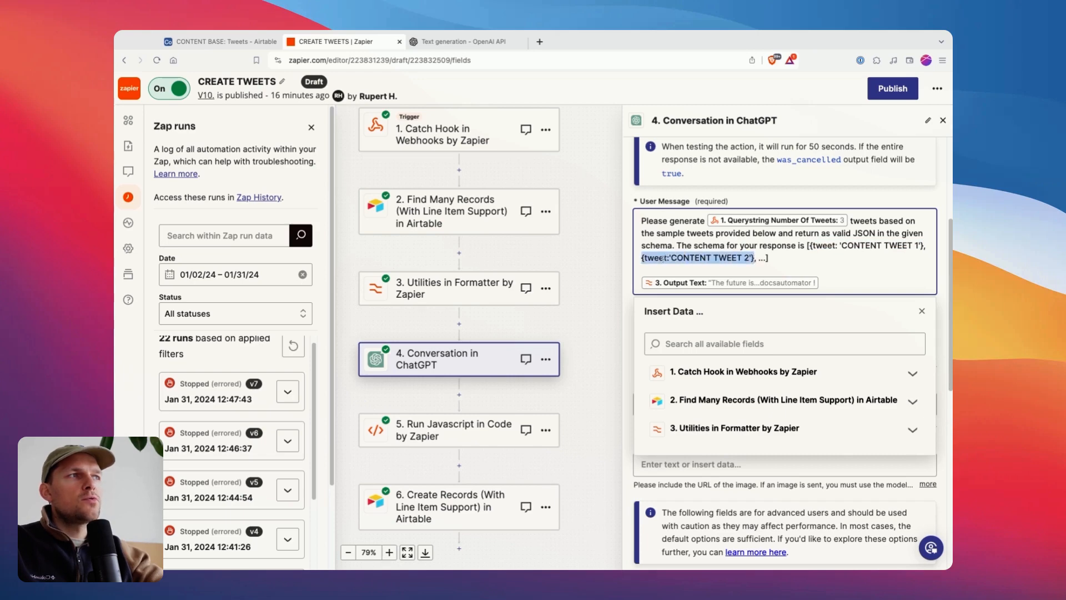
pyautogui.click(822, 246)
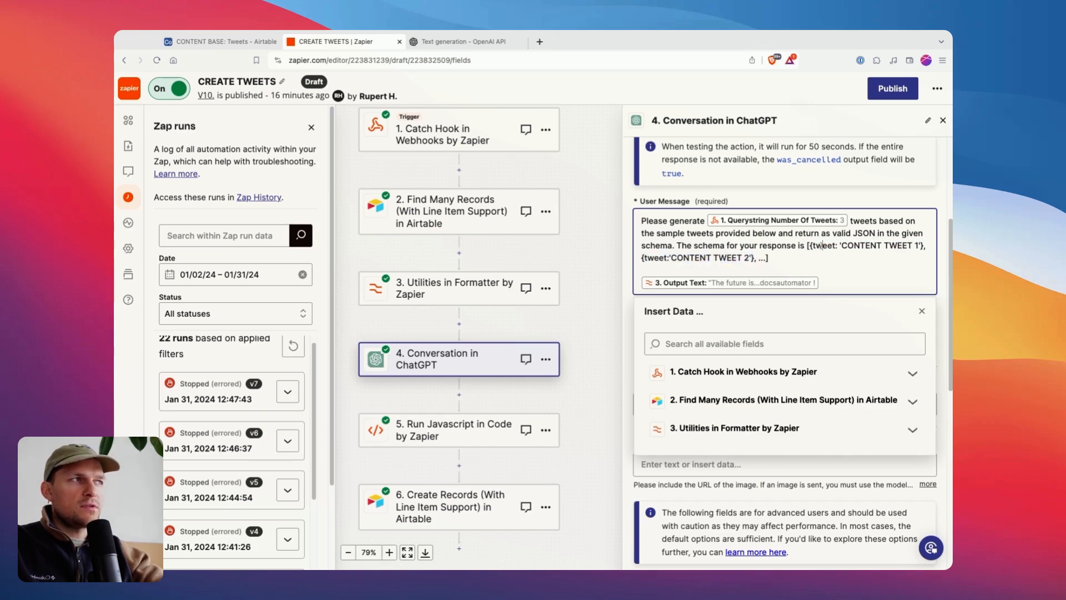
pyautogui.doubleClick(655, 258)
pyautogui.click(719, 258)
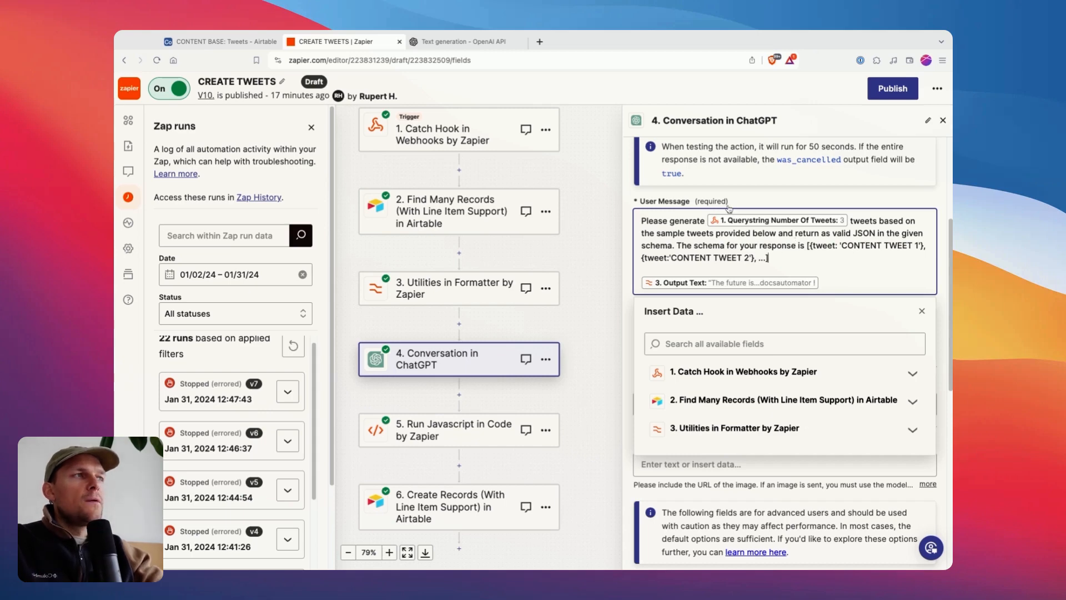
# Read the JSON mode section and its example request in the OpenAI documentation, and return to the ChatGPT step's fields in Zapier.
pyautogui.click(482, 41)
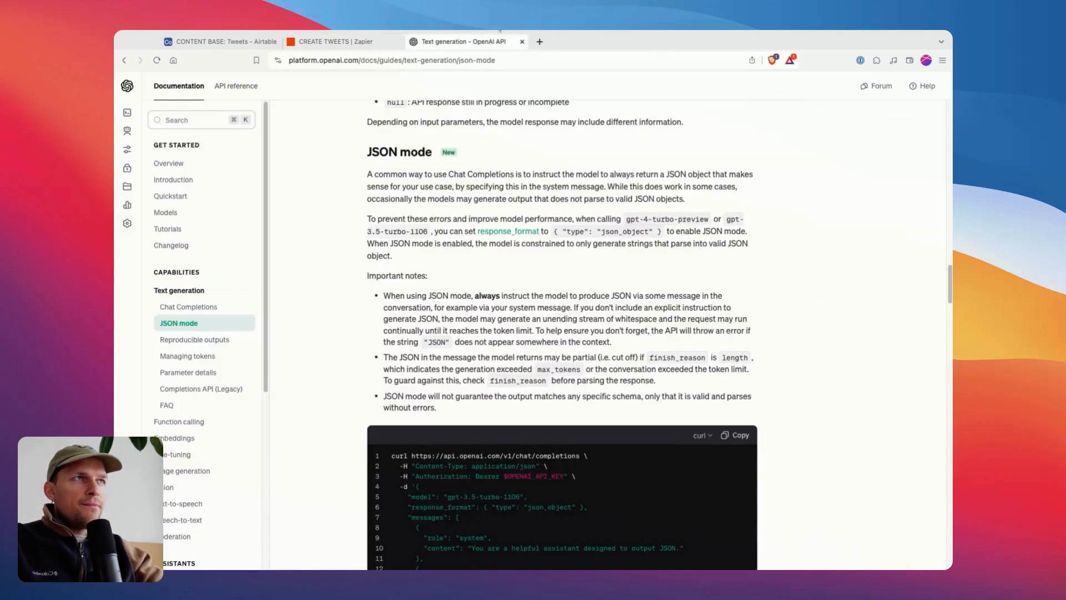
pyautogui.scroll(-1, 373, 146)
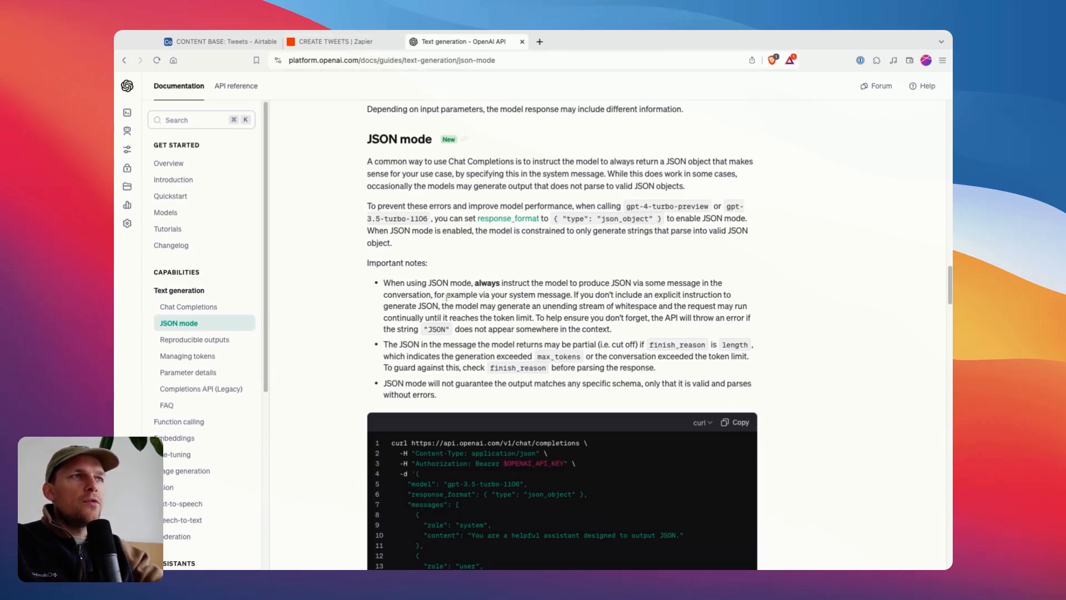
pyautogui.scroll(-5, 490, 317)
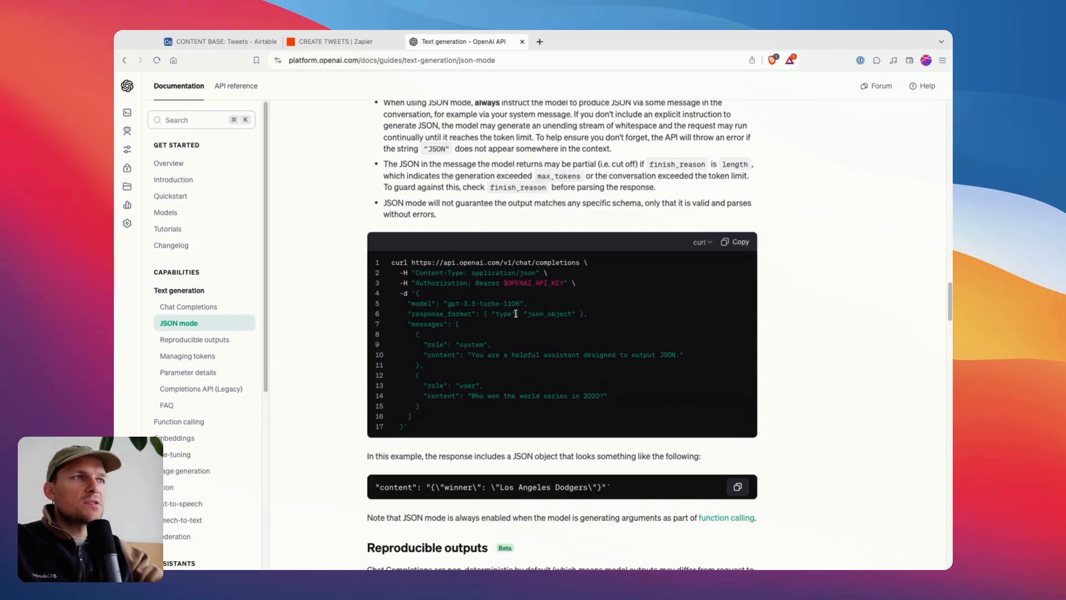
pyautogui.click(333, 41)
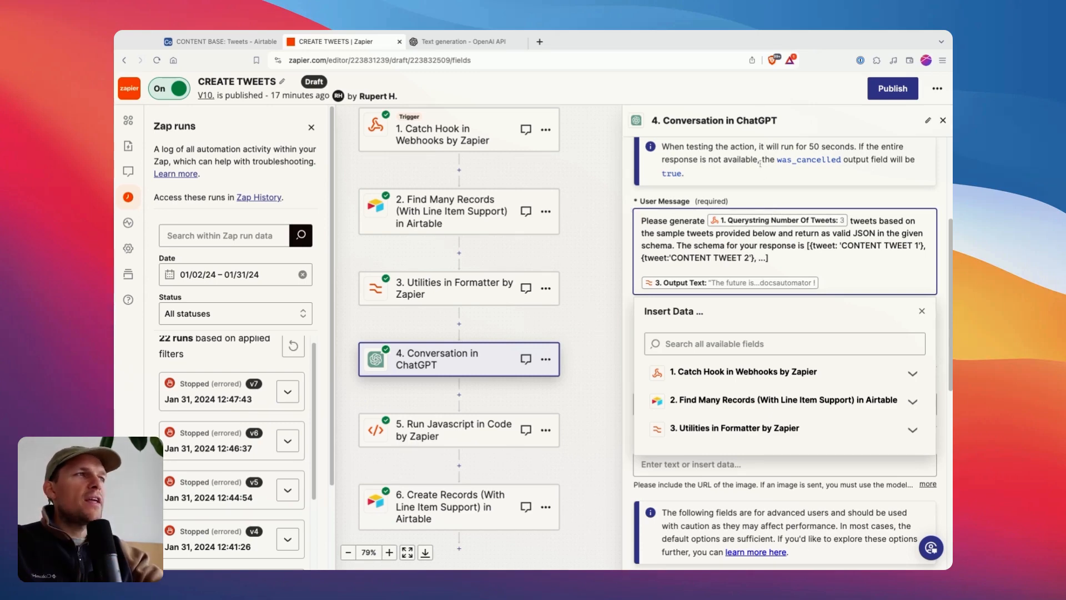
pyautogui.scroll(-5, 777, 309)
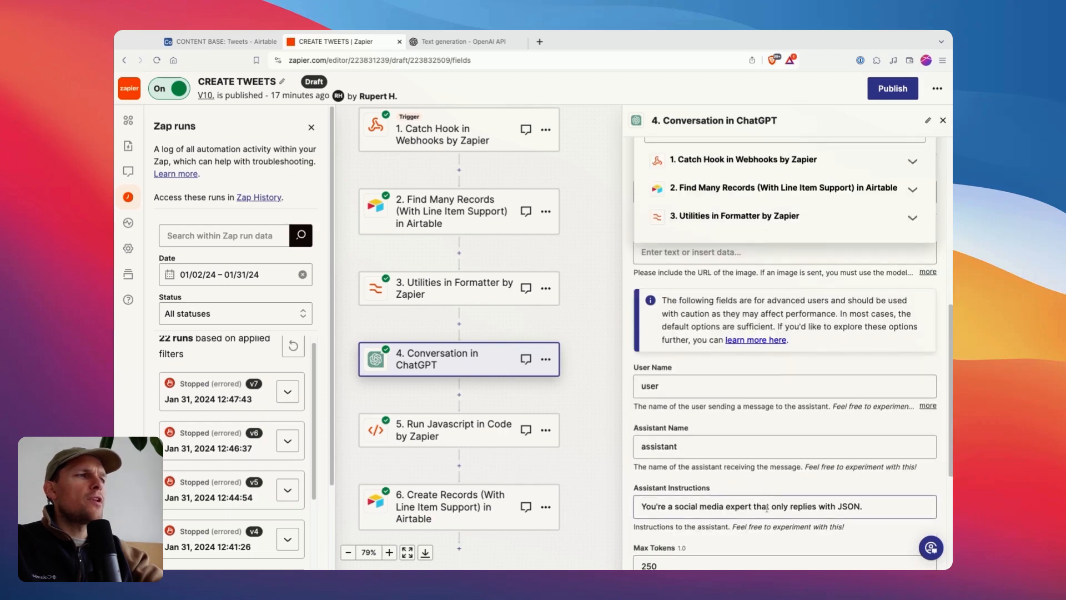
pyautogui.click(781, 376)
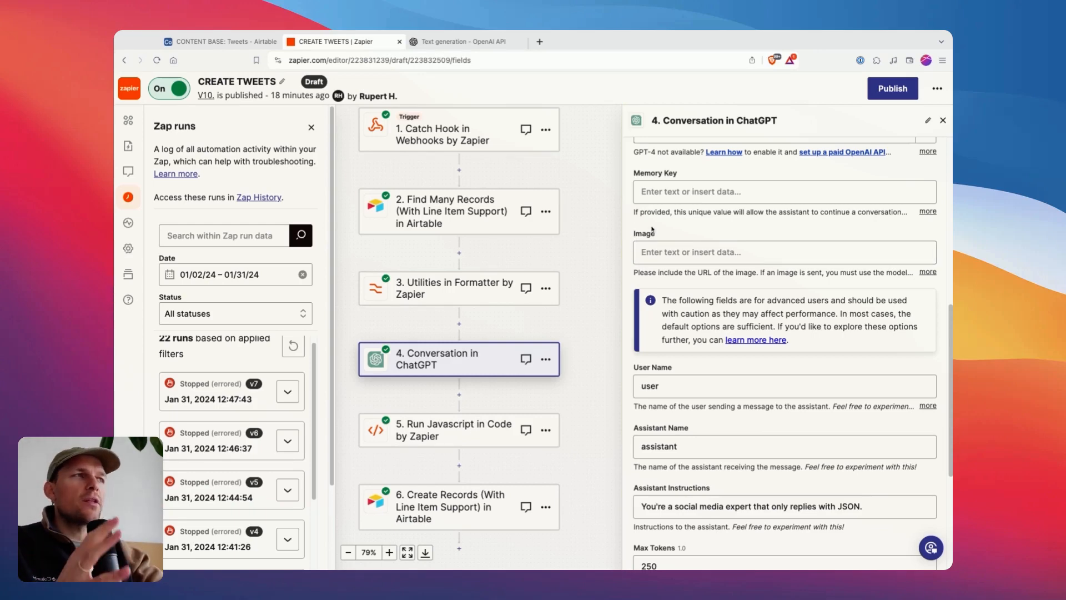
# Revisit the JSON mode heading and introduction in the OpenAI documentation, and switch back to Zapier.
pyautogui.click(464, 42)
pyautogui.scroll(5, 454, 240)
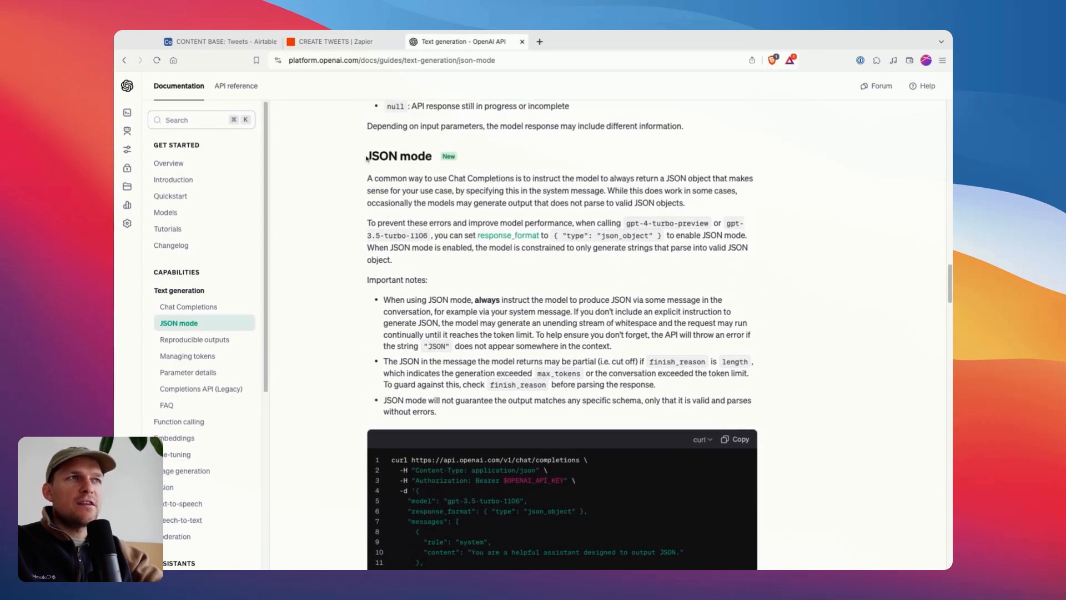
pyautogui.tripleClick(394, 160)
pyautogui.click(427, 178)
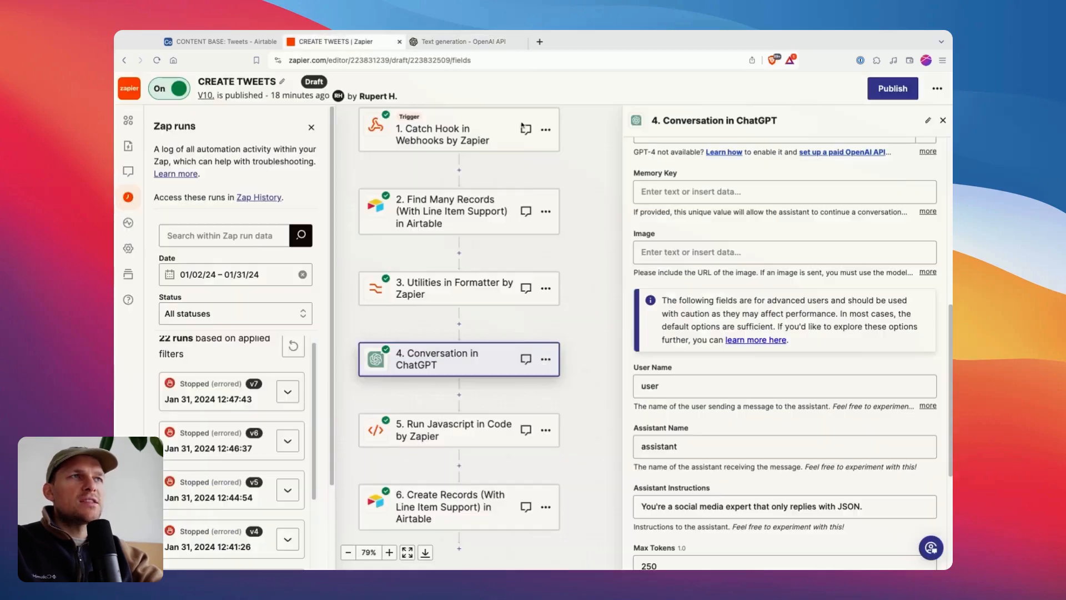
pyautogui.click(333, 42)
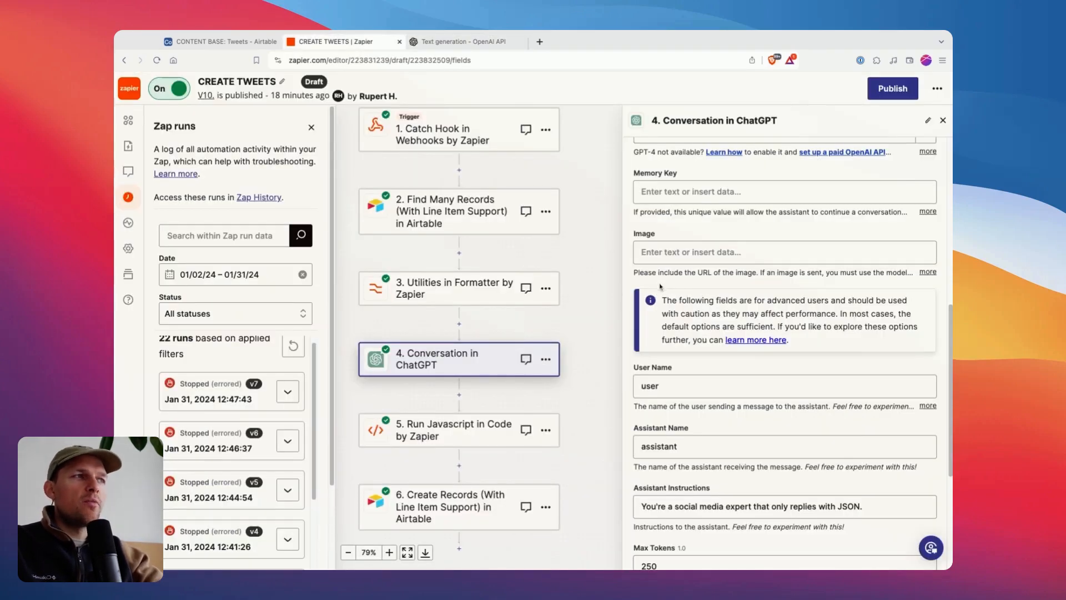
# Continue past the ChatGPT step's action settings, reopen them and review the Temperature field.
pyautogui.scroll(-10, 671, 290)
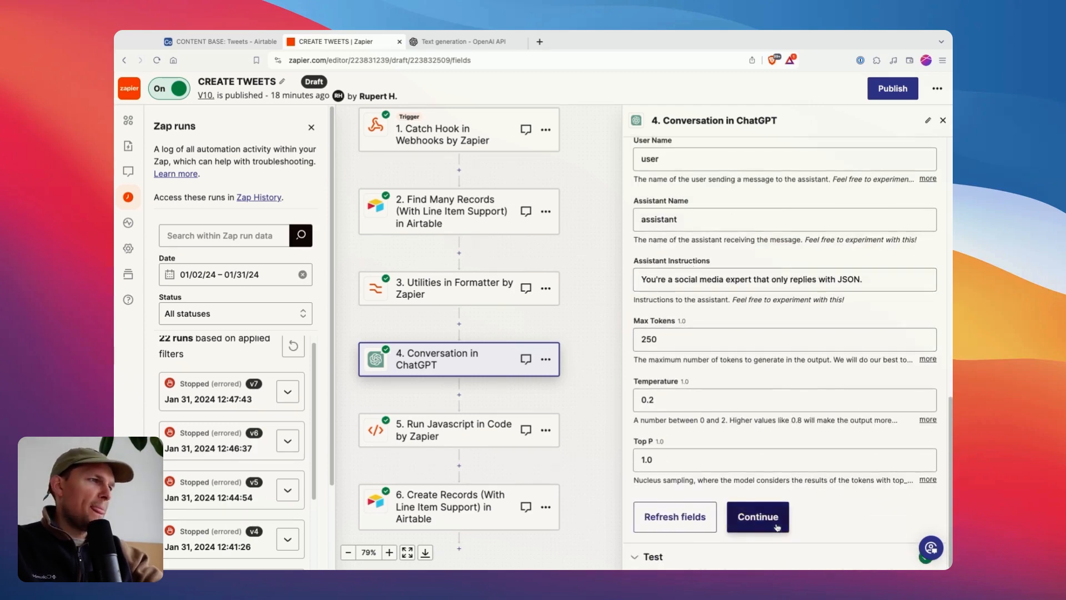
pyautogui.click(757, 516)
pyautogui.click(677, 168)
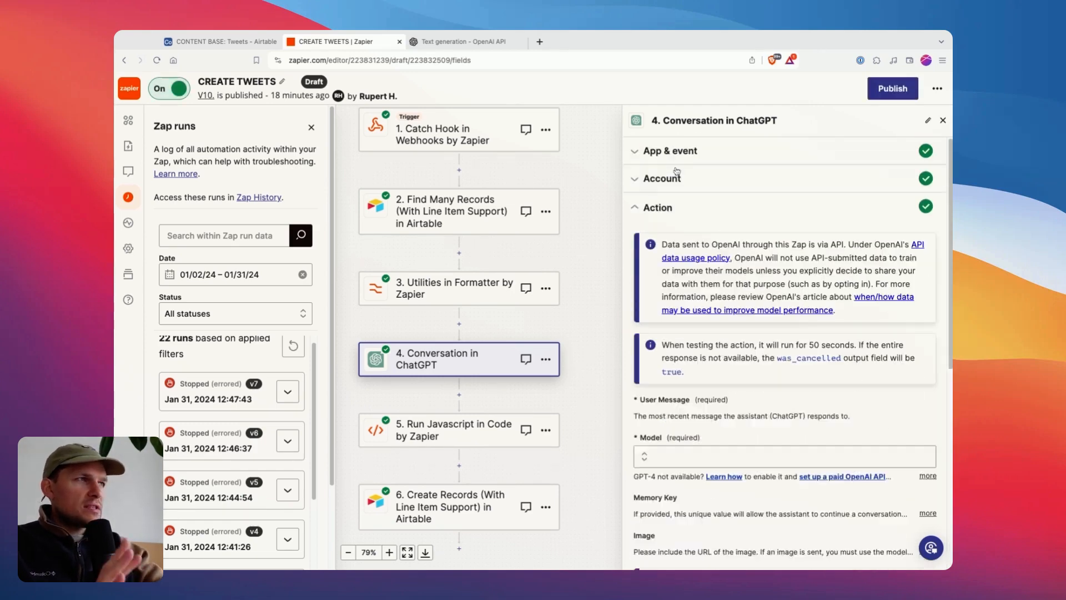
pyautogui.scroll(-10, 680, 358)
pyautogui.doubleClick(665, 401)
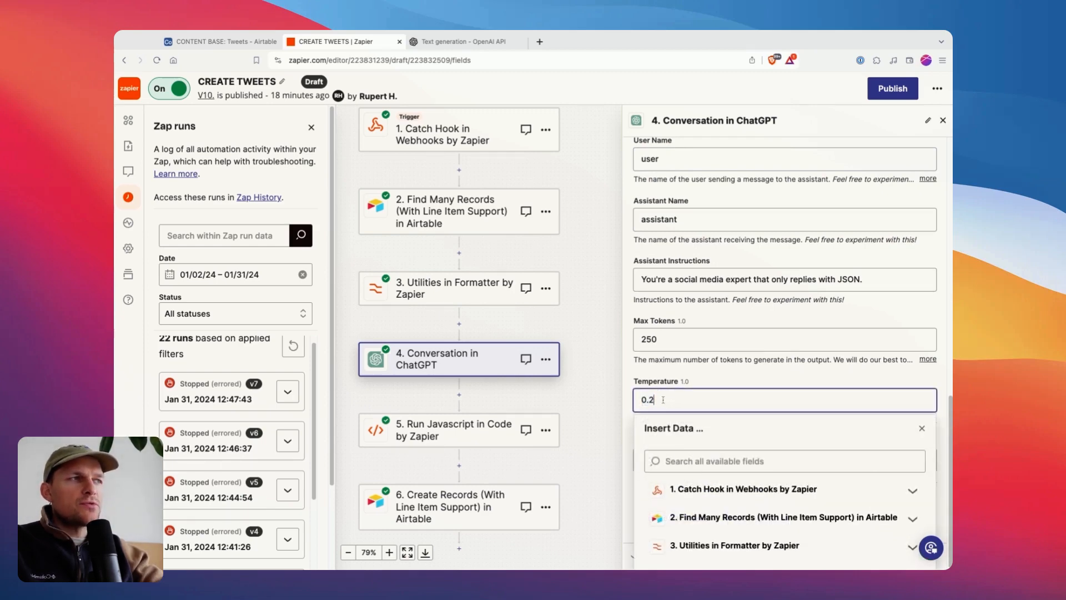
pyautogui.click(717, 388)
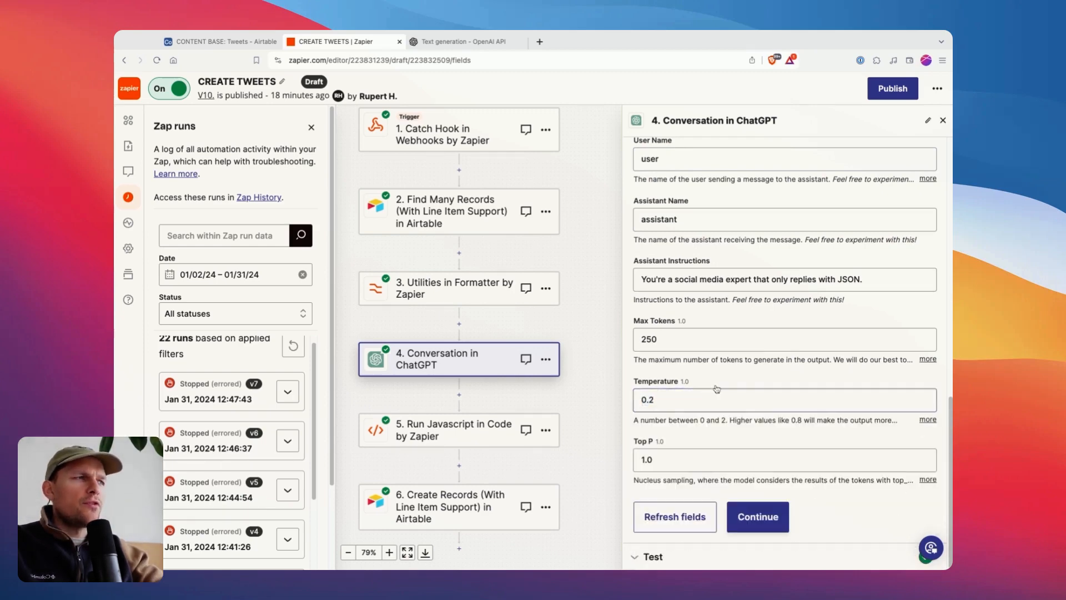
# Delete the last digit of the ChatGPT step's Temperature value and retest the step.
pyautogui.click(664, 400)
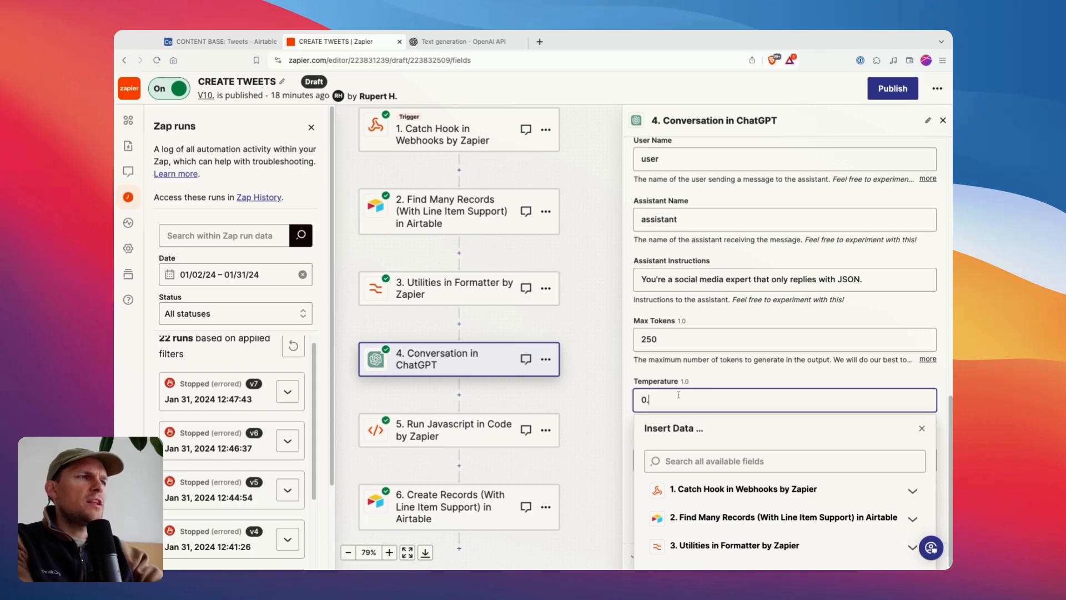
pyautogui.press('BackSpace')
pyautogui.click(706, 377)
pyautogui.click(747, 517)
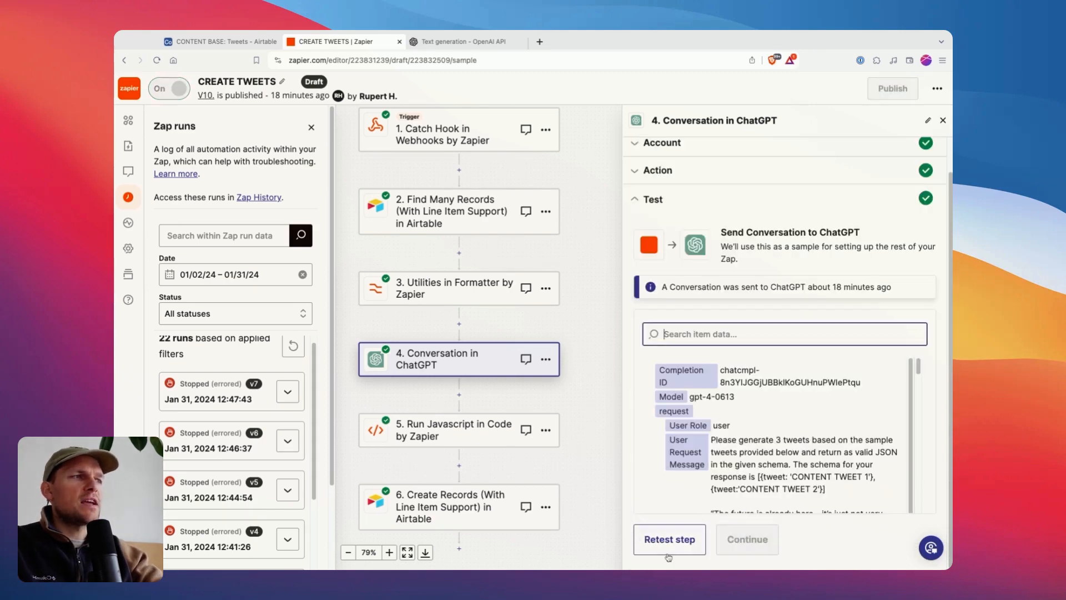
pyautogui.click(669, 554)
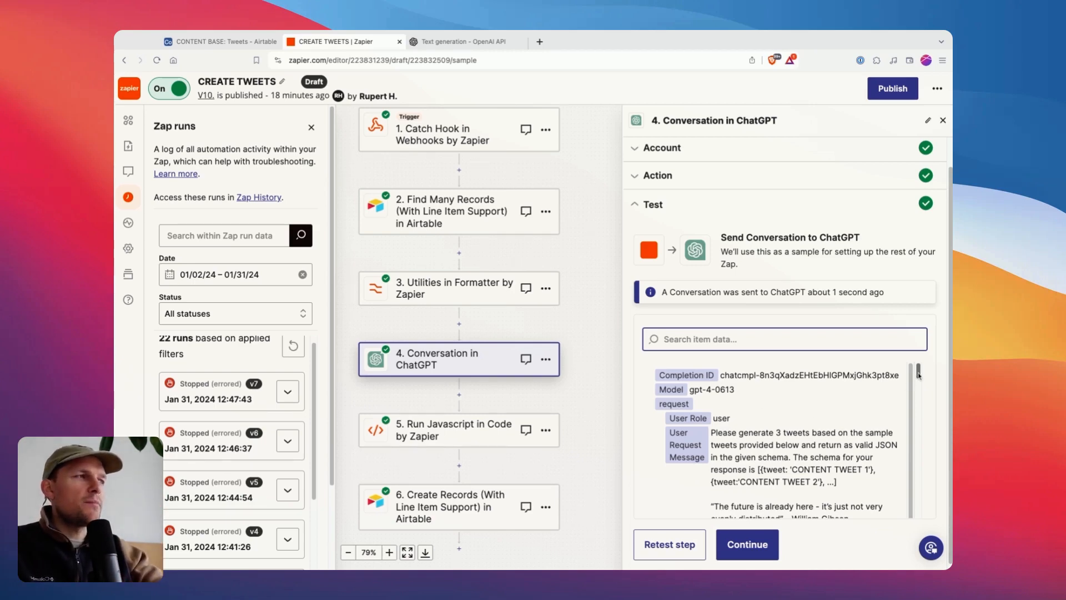
# Look through the test result's history message and the assistant's returned content.
pyautogui.scroll(-15, 920, 376)
pyautogui.scroll(2, 919, 376)
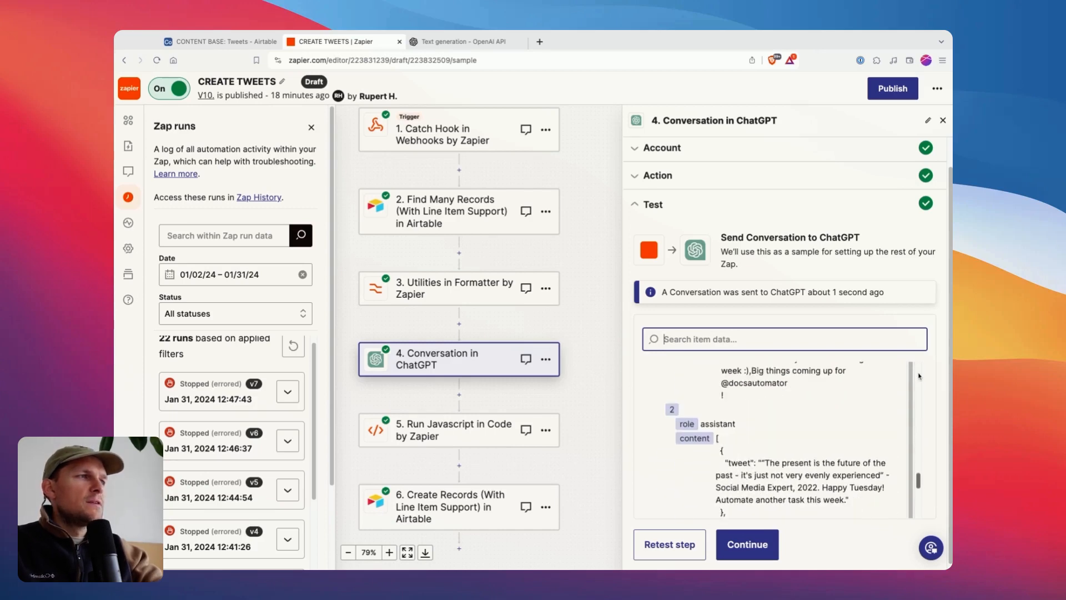
pyautogui.click(743, 412)
pyautogui.scroll(-5, 733, 412)
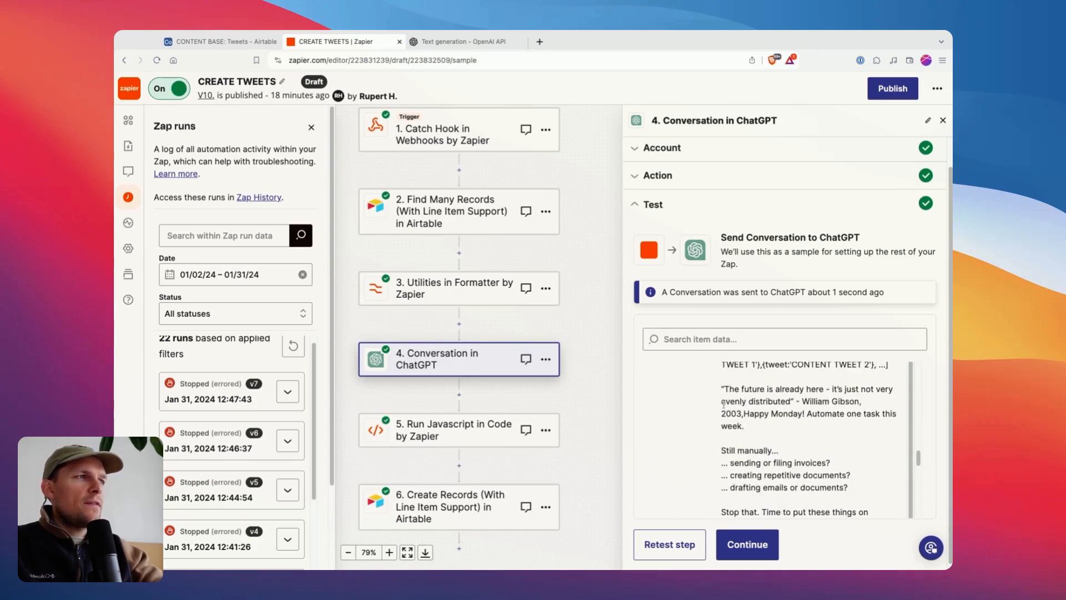
pyautogui.scroll(-5, 726, 413)
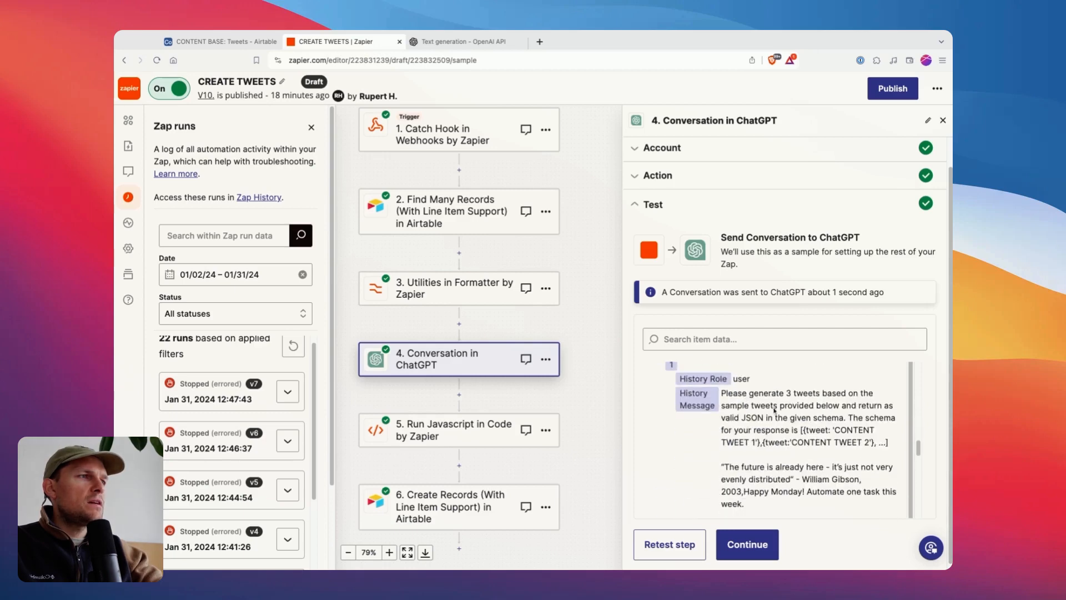
pyautogui.scroll(-1, 919, 454)
pyautogui.moveTo(918, 453)
pyautogui.mouseDown()
pyautogui.moveTo(919, 503)
pyautogui.moveTo(919, 375)
pyautogui.moveTo(918, 480)
pyautogui.moveTo(919, 444)
pyautogui.mouseUp()
pyautogui.scroll(-7, 749, 460)
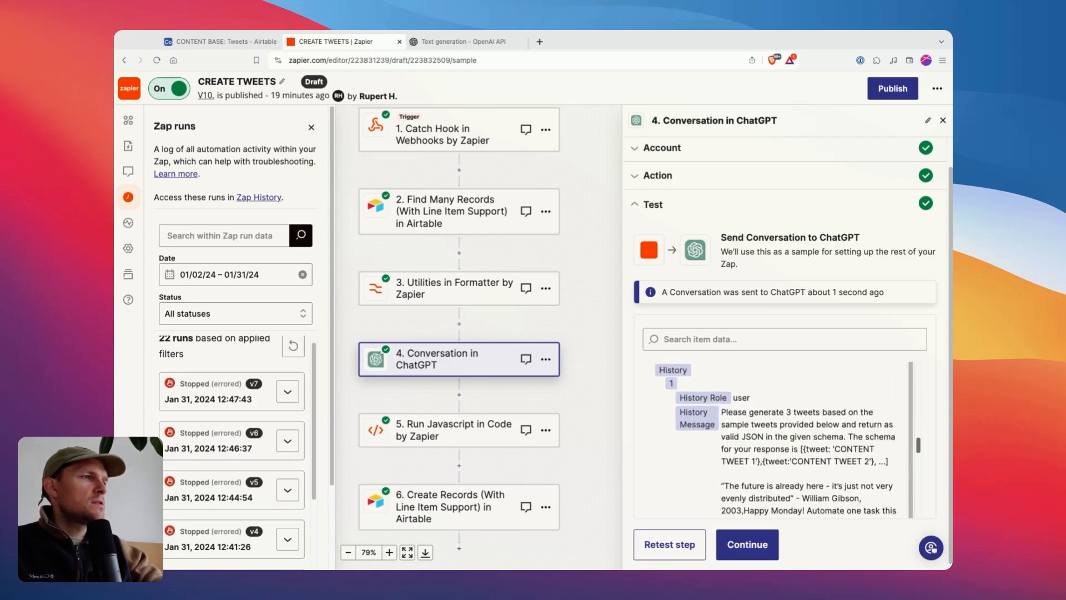
pyautogui.moveTo(749, 459); pyautogui.dragTo(743, 433)
pyautogui.scroll(-1, 743, 433)
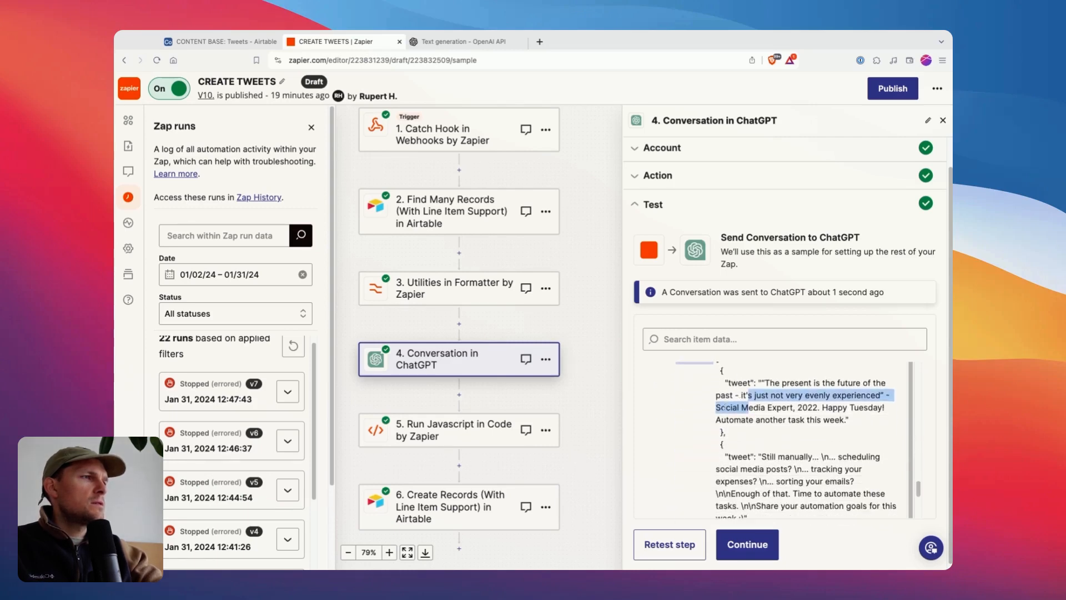
# Examine the brackets and individual tweet objects in the assistant's JSON content of the test result.
pyautogui.click(728, 380)
pyautogui.scroll(1, 716, 395)
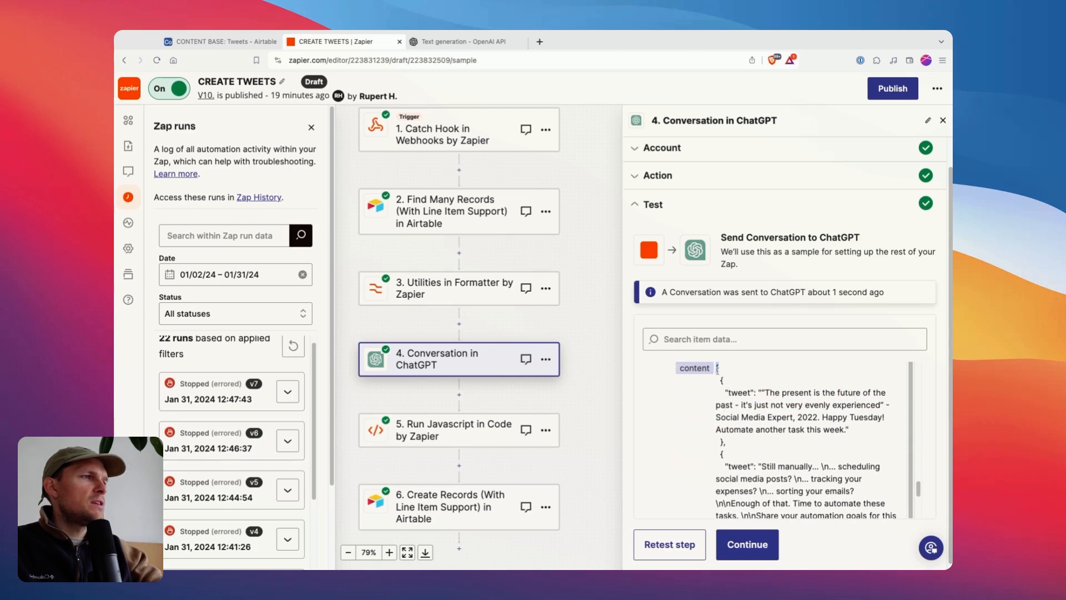
pyautogui.moveTo(720, 379); pyautogui.dragTo(730, 426)
pyautogui.click(726, 442)
pyautogui.scroll(-1, 726, 441)
pyautogui.scroll(-2, 720, 440)
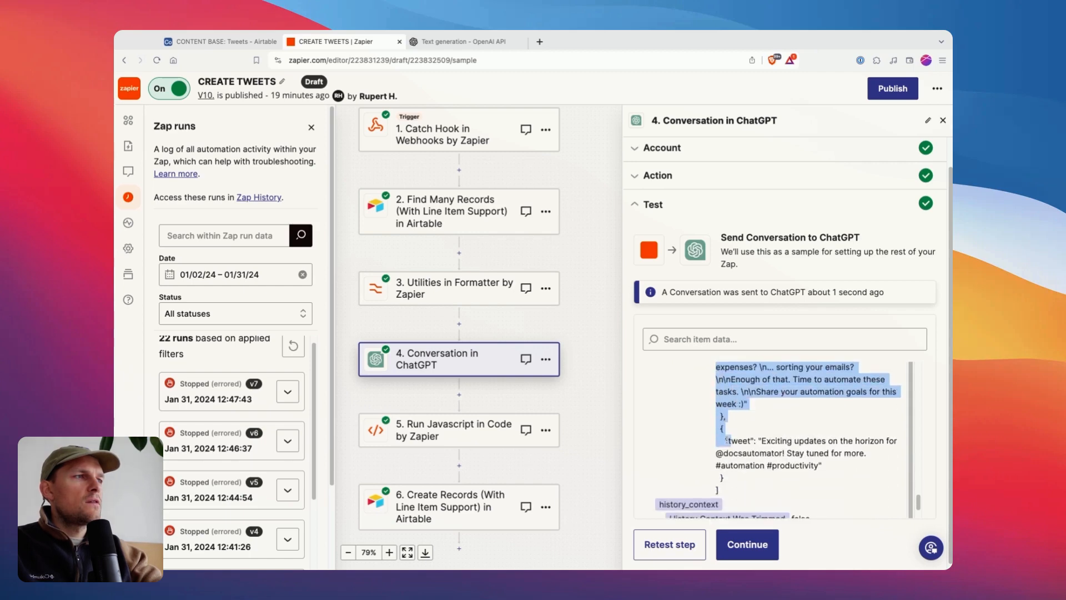
pyautogui.moveTo(724, 476); pyautogui.dragTo(722, 427)
pyautogui.click(785, 438)
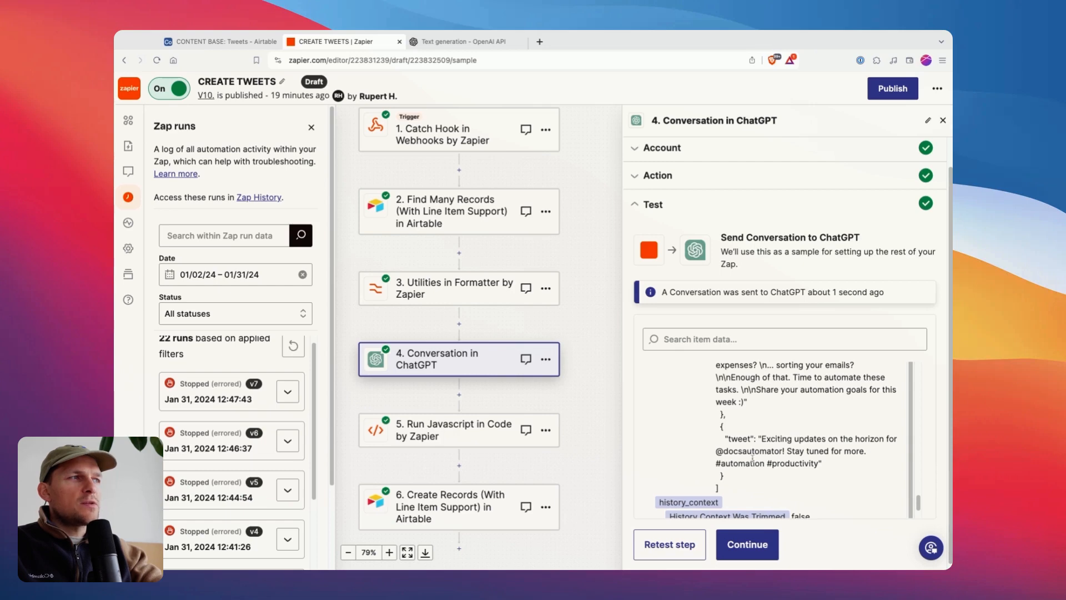
# Switch to the Airtable Tweets table, view the expanded third tweet about docsautomator with its line breaks, and close the record.
pyautogui.click(259, 42)
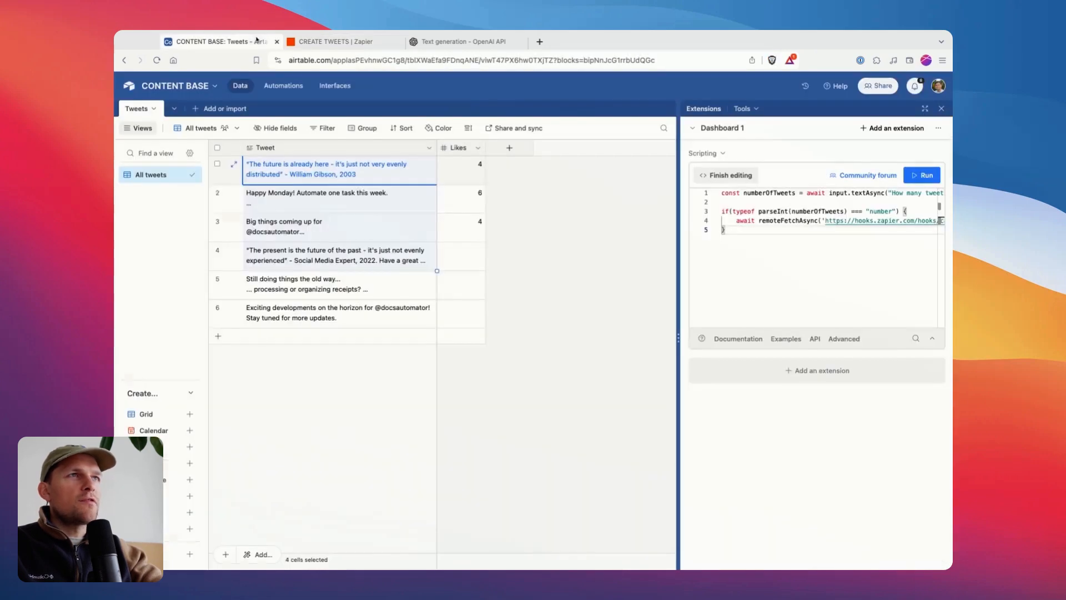
pyautogui.click(307, 203)
pyautogui.click(280, 236)
pyautogui.click(275, 231)
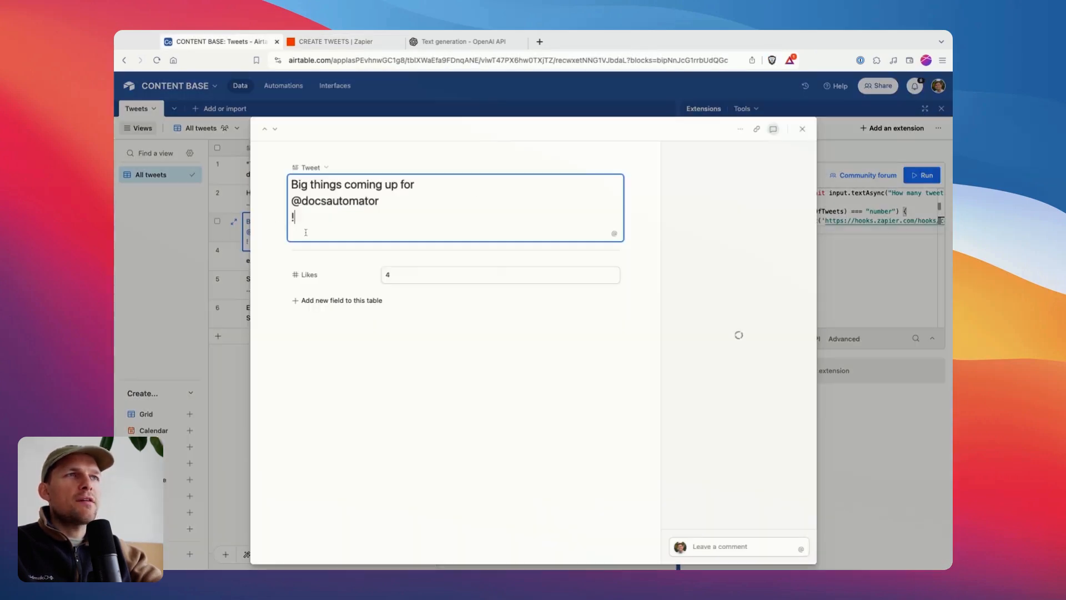
pyautogui.click(229, 212)
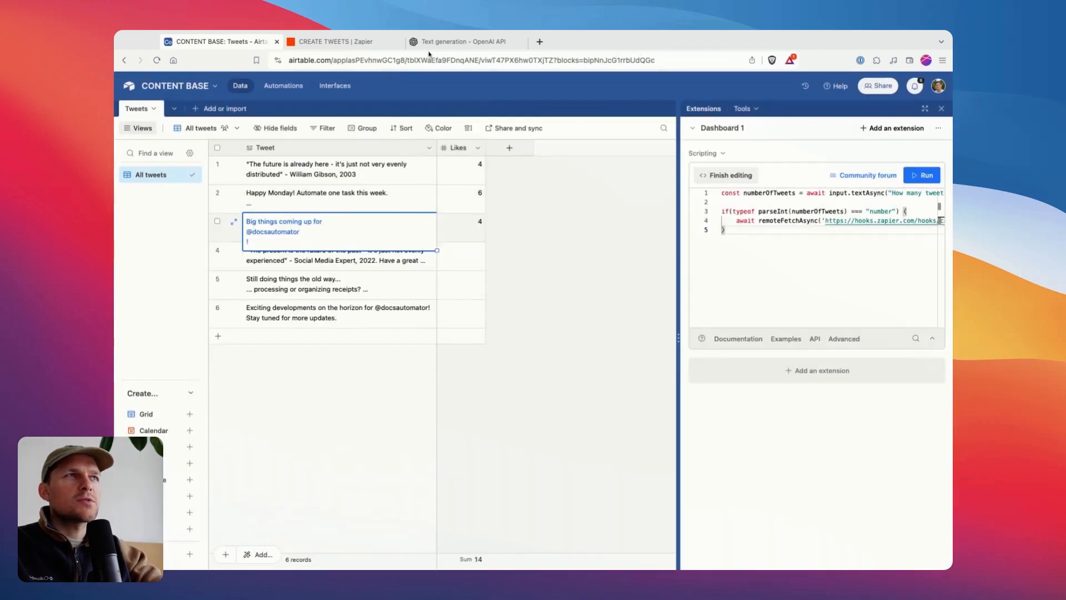
# Return to Zapier, continue past the ChatGPT test, and reopen the ChatGPT step's action settings to review the model and assistant instructions.
pyautogui.click(383, 44)
pyautogui.scroll(-2, 738, 438)
pyautogui.click(768, 546)
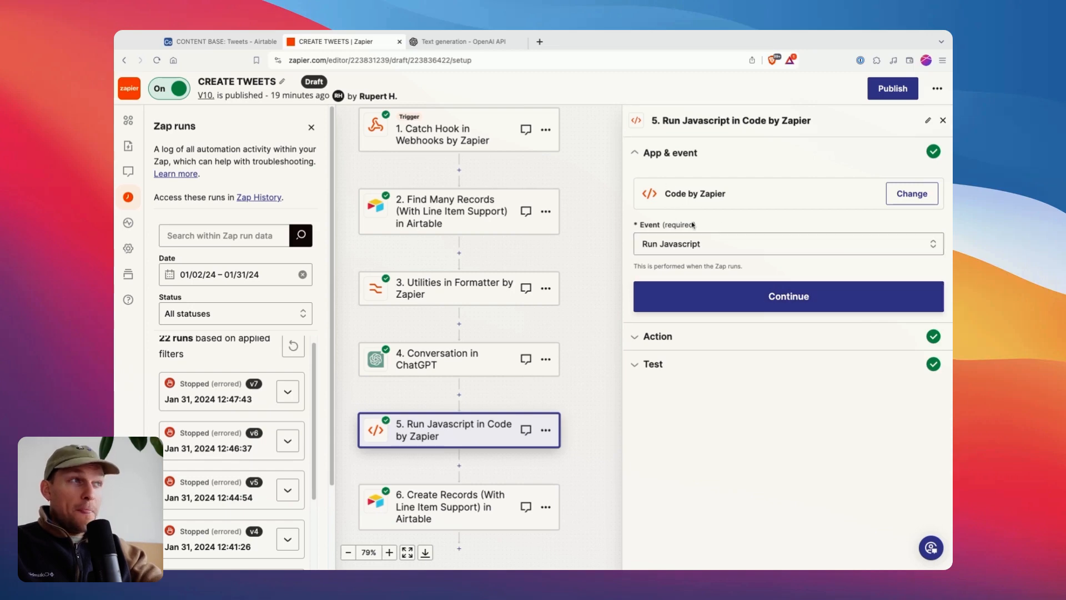
pyautogui.click(397, 376)
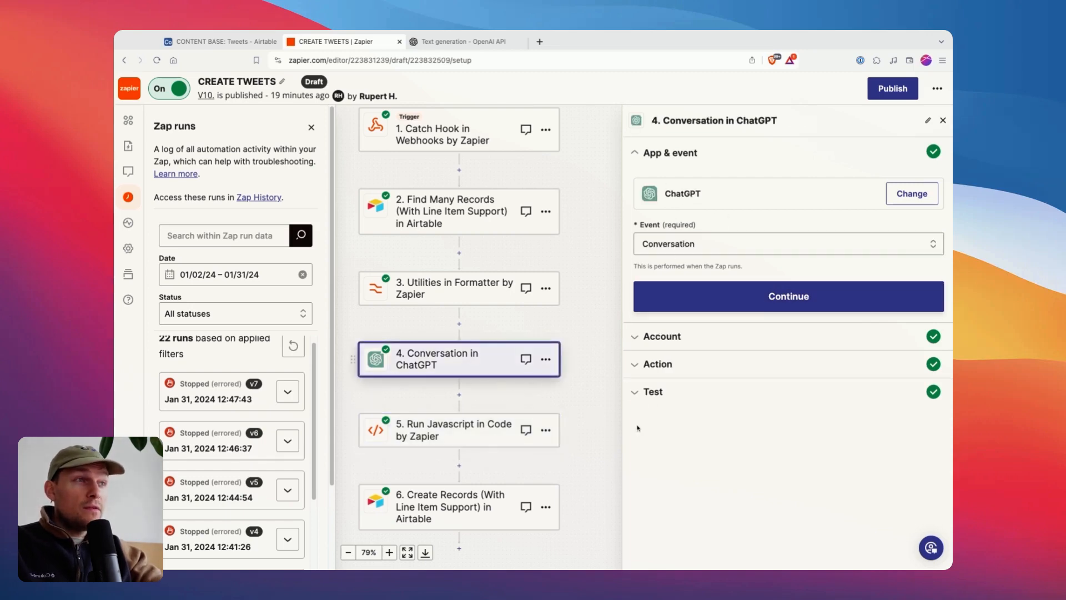
pyautogui.click(654, 362)
pyautogui.scroll(-10, 708, 440)
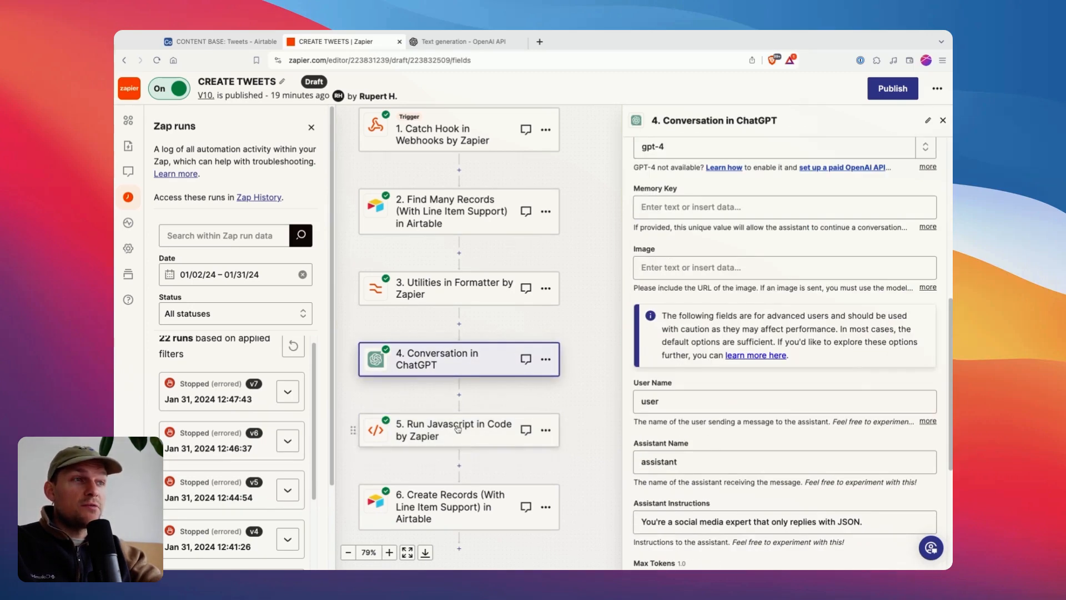
# Open the Run Javascript step, check its app and event, and continue to its action settings.
pyautogui.click(453, 436)
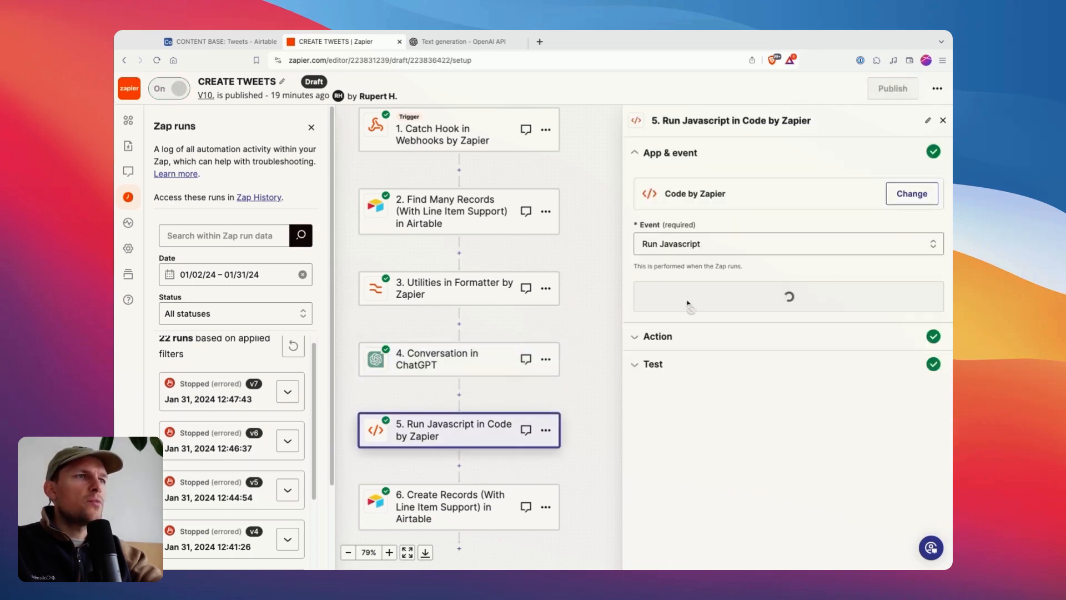
pyautogui.click(655, 336)
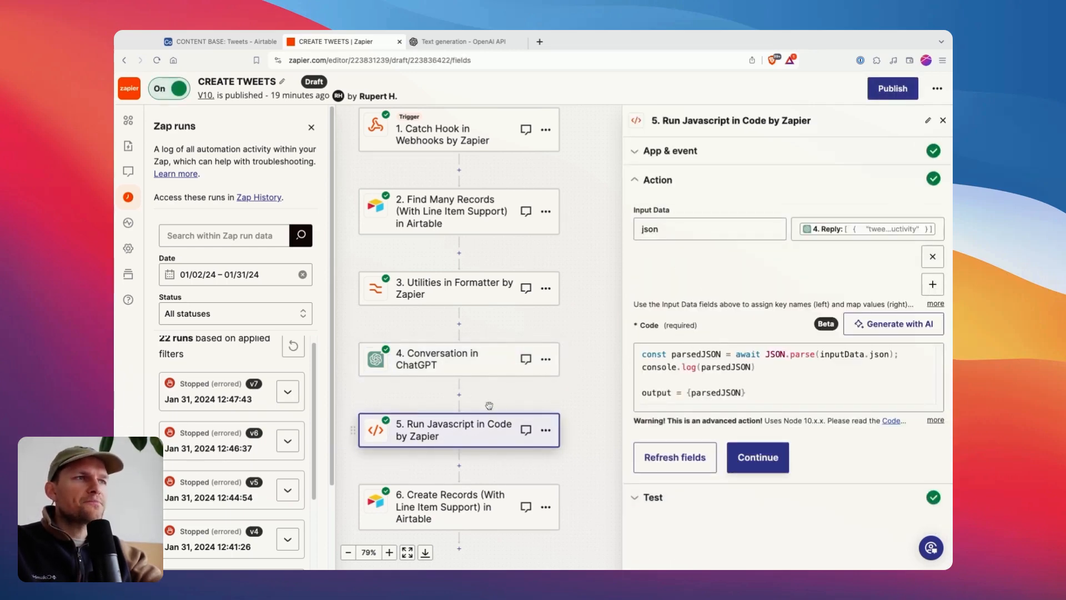
pyautogui.click(658, 150)
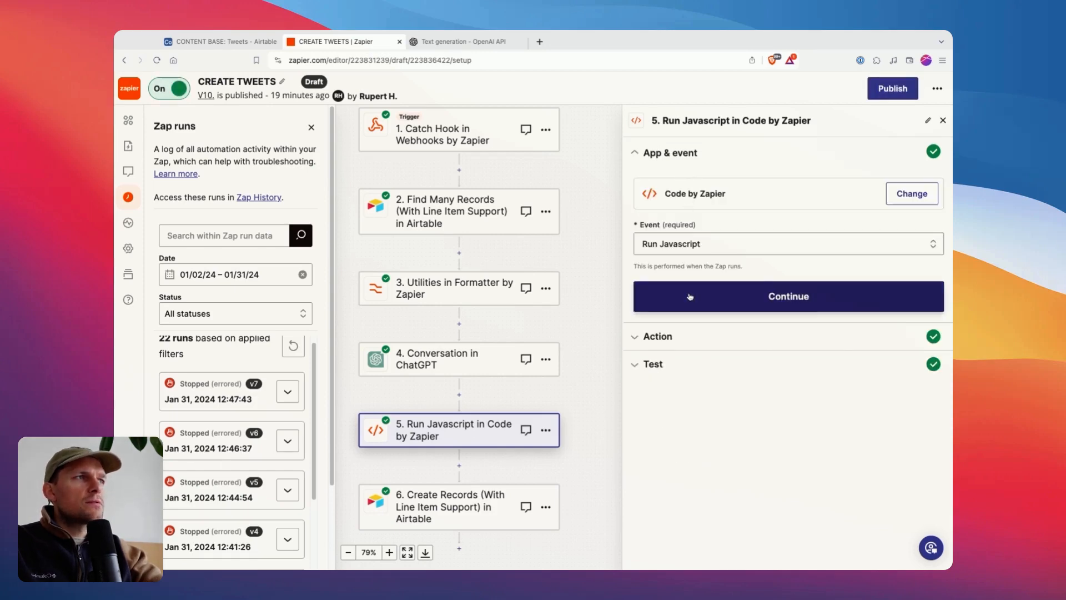
pyautogui.click(785, 296)
# Review the json input data key and the ChatGPT reply mapped to it among the available step 4 fields.
pyautogui.doubleClick(653, 230)
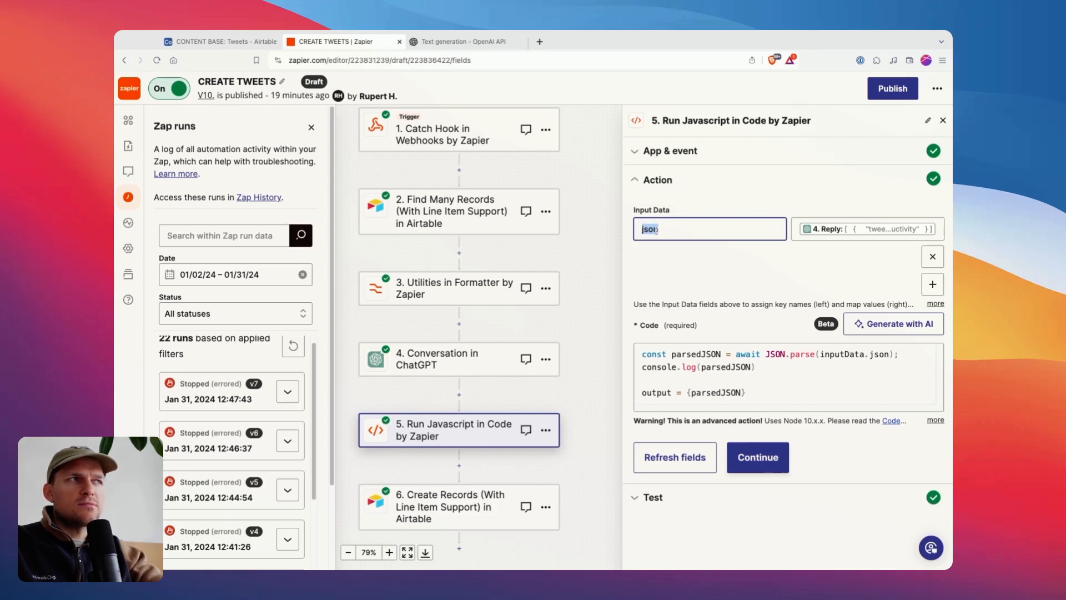
pyautogui.click(853, 232)
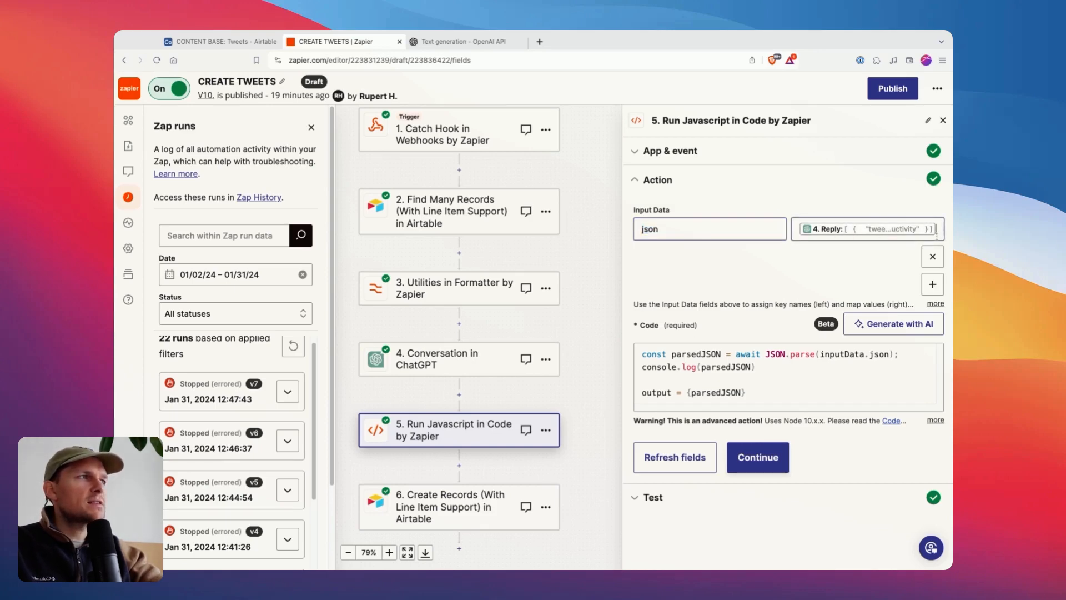
pyautogui.scroll(-10, 866, 472)
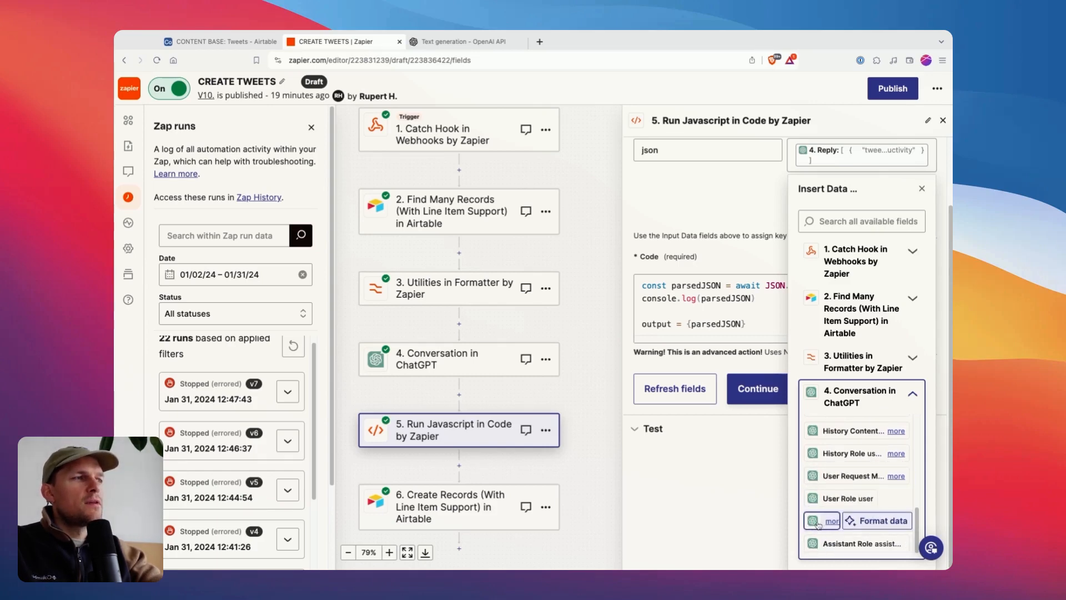
pyautogui.click(818, 522)
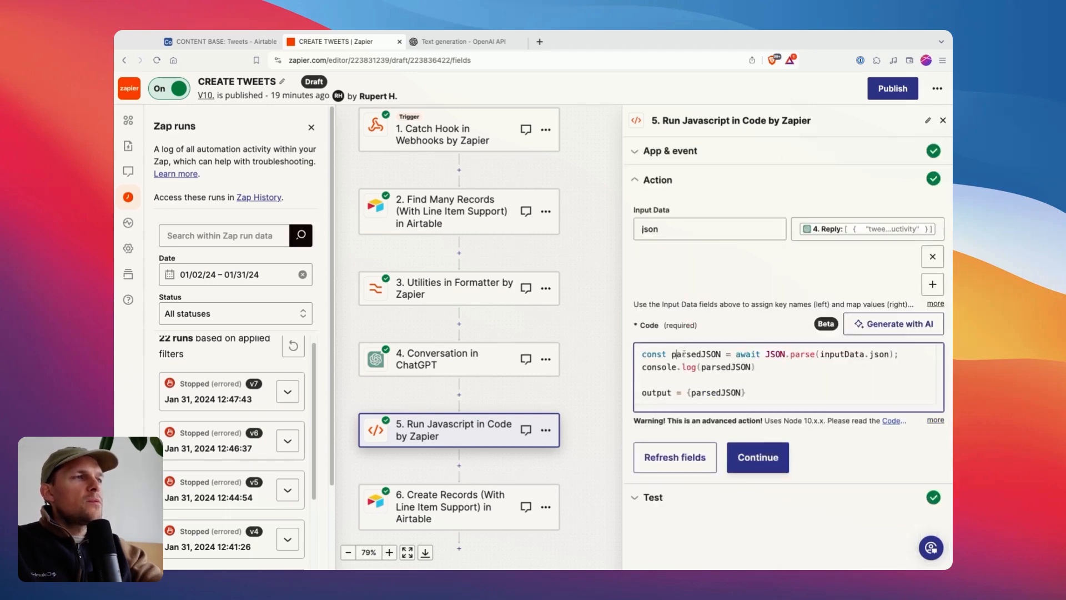
# Examine the parsedJSON constant, the JSON.parse call and its inputData.json argument in the code's first line.
pyautogui.doubleClick(696, 354)
pyautogui.click(764, 354)
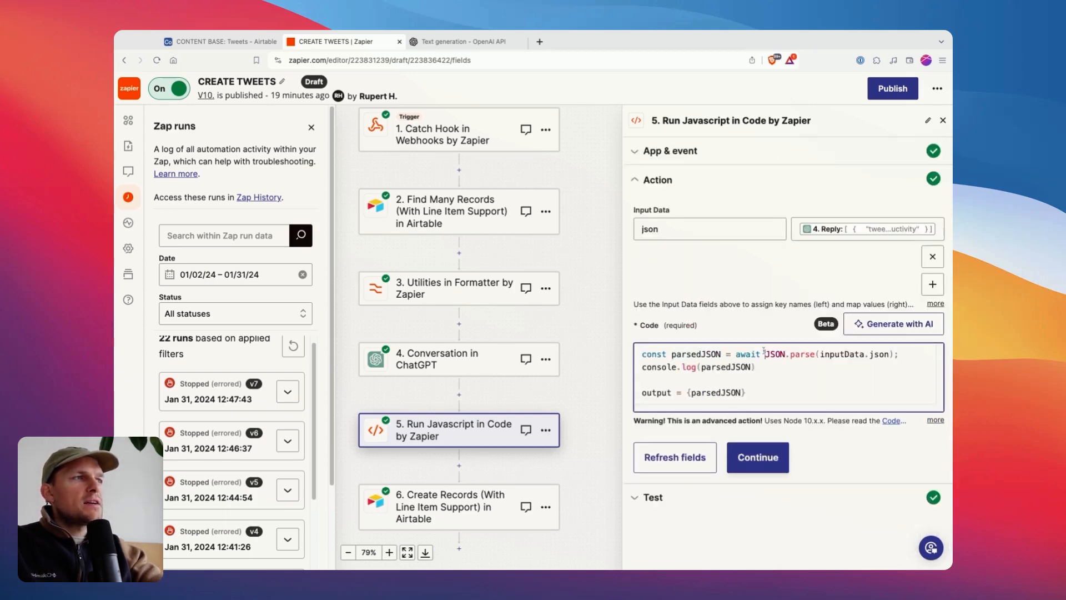
pyautogui.doubleClick(775, 354)
pyautogui.doubleClick(802, 354)
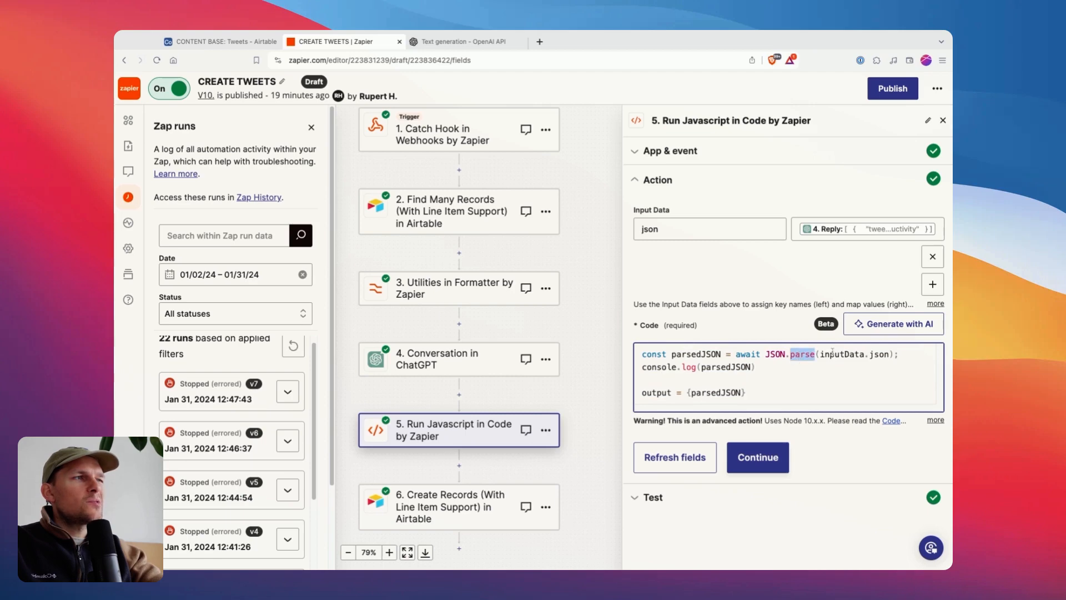
pyautogui.click(860, 354)
pyautogui.doubleClick(889, 355)
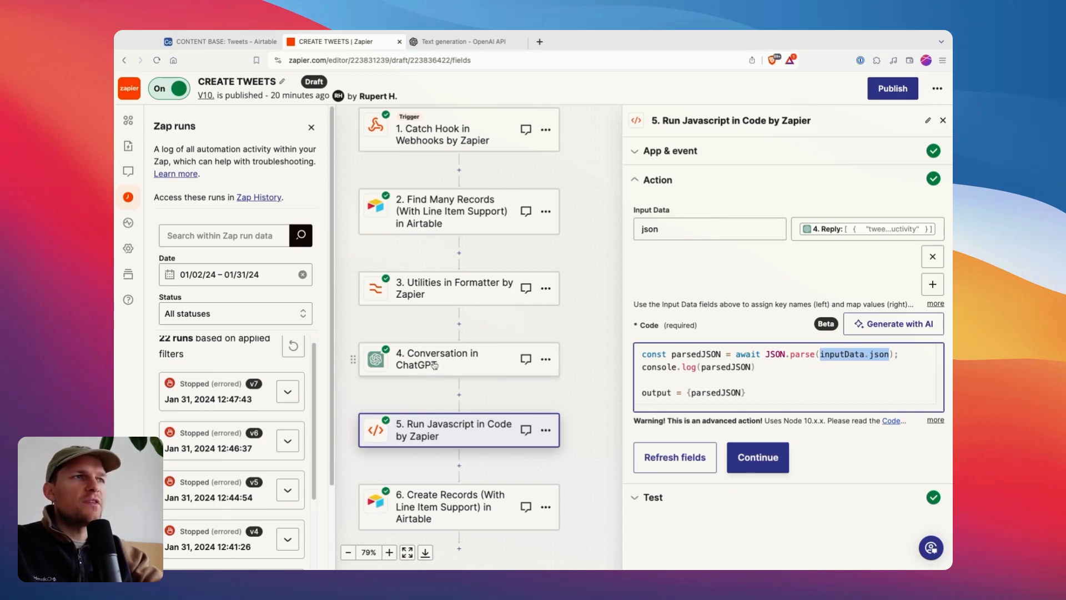
pyautogui.moveTo(820, 354); pyautogui.dragTo(890, 355)
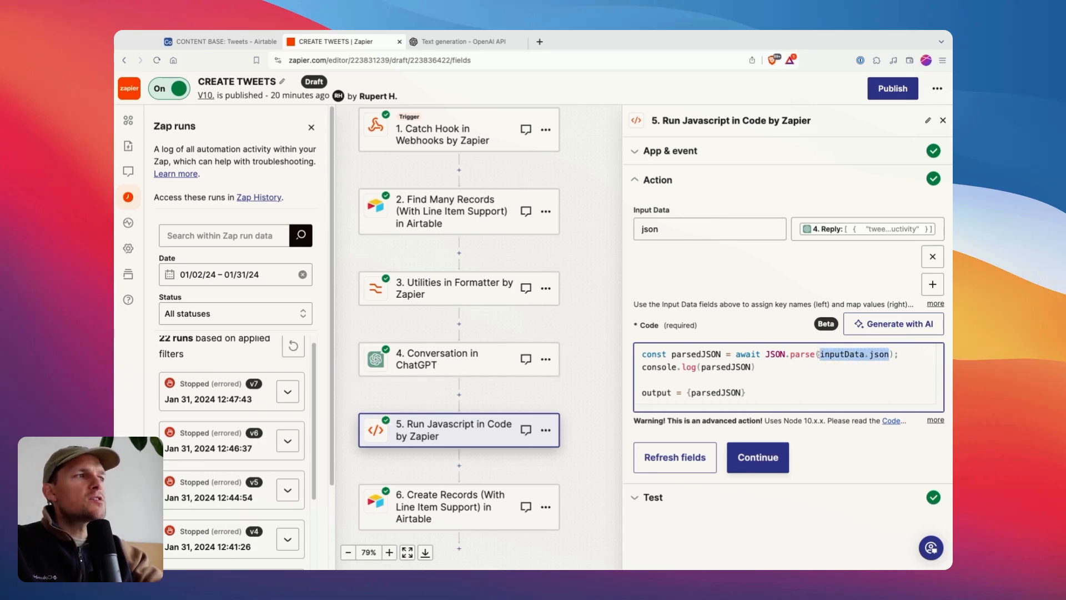
pyautogui.click(822, 355)
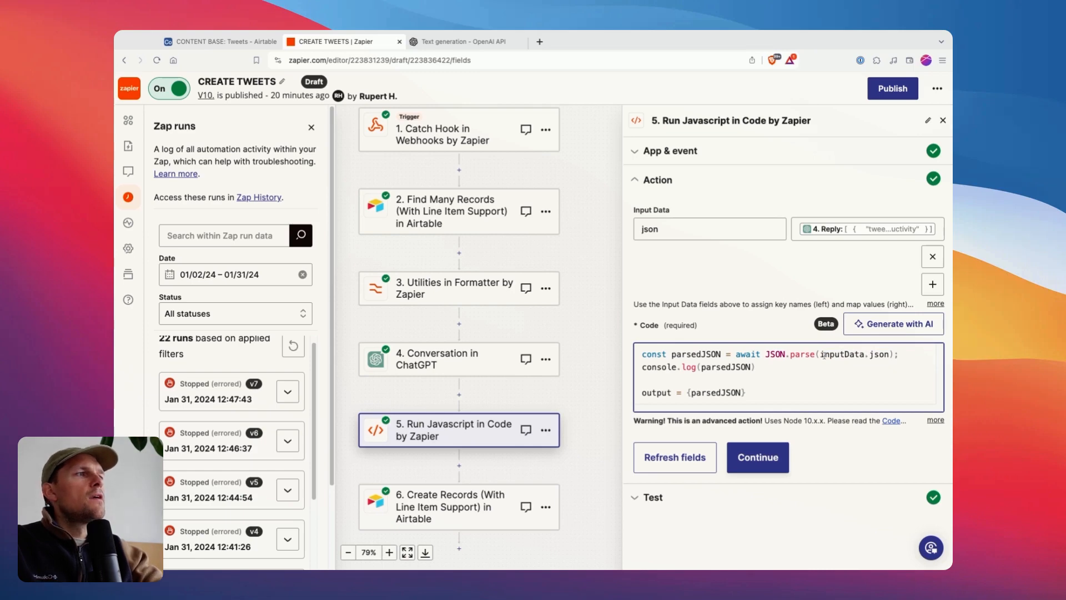
pyautogui.moveTo(822, 354); pyautogui.dragTo(879, 355)
pyautogui.click(823, 368)
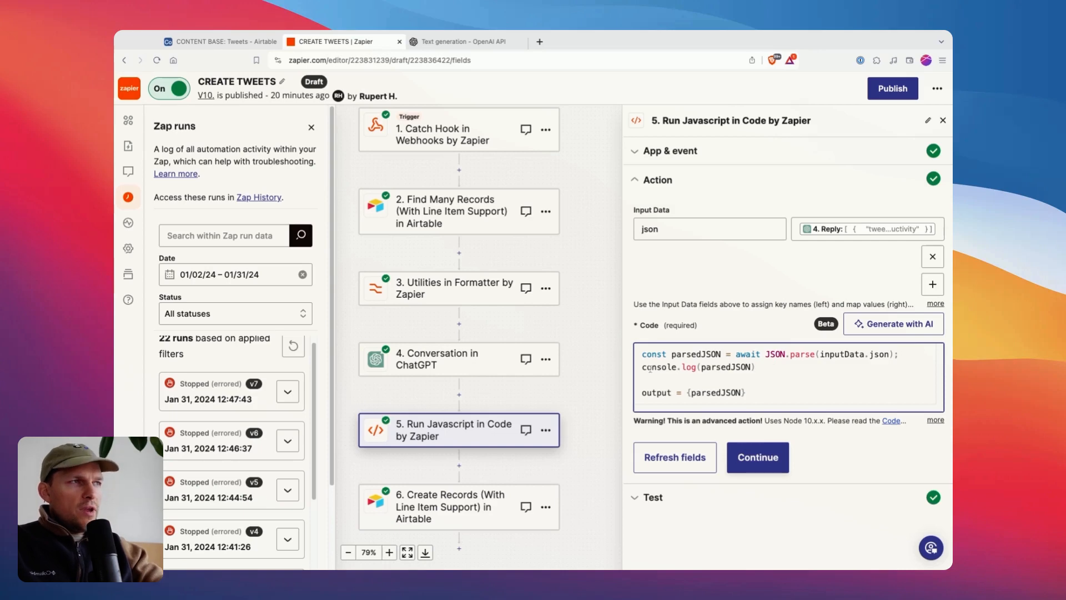
# Examine the console.log line, the output assignment and the complete code block of the JavaScript step.
pyautogui.click(654, 388)
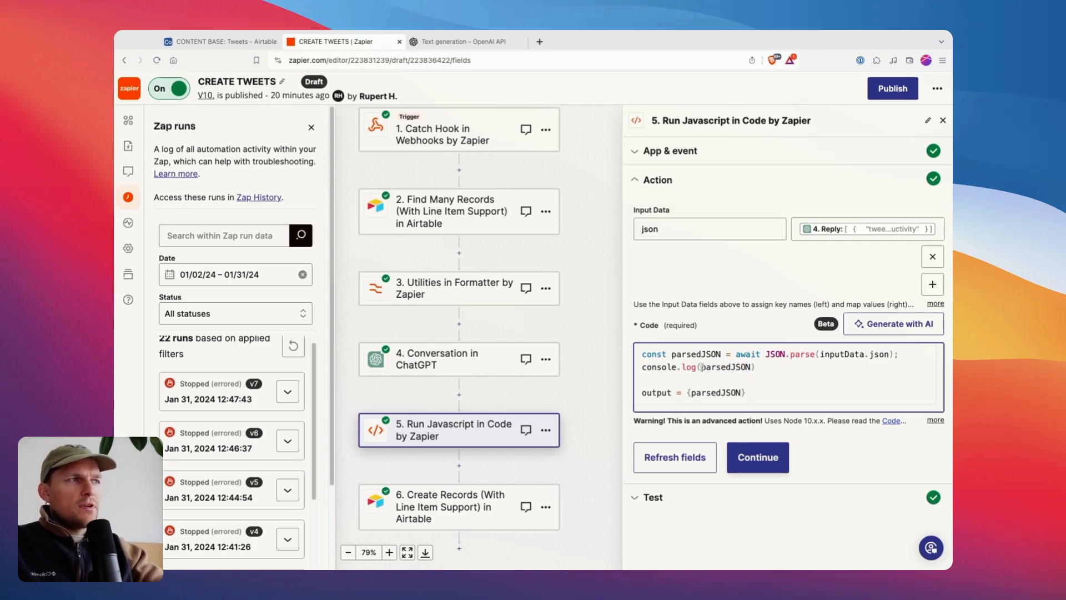
pyautogui.click(717, 367)
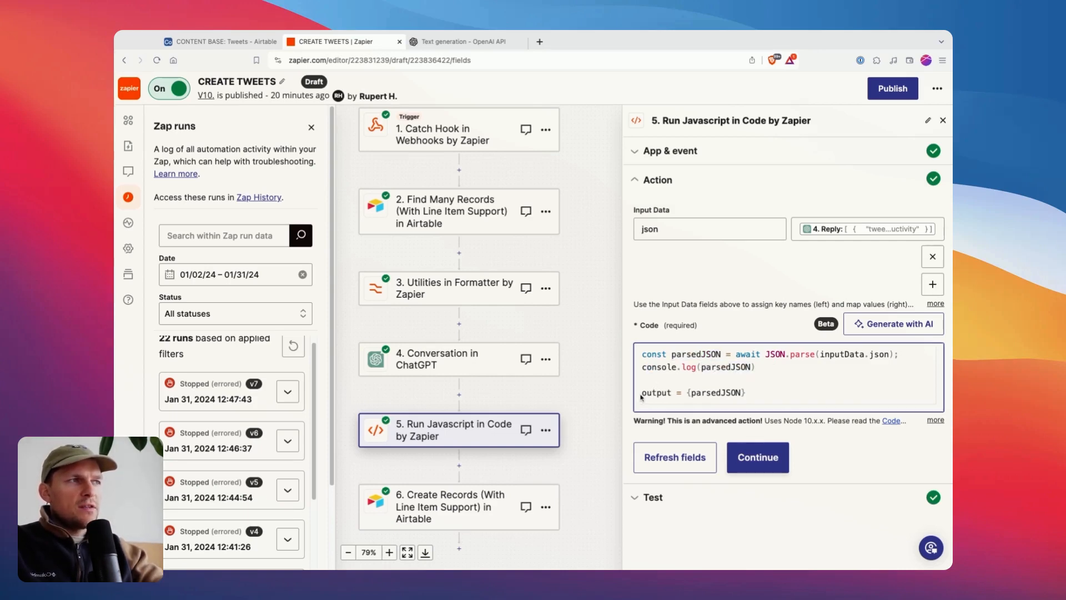
pyautogui.moveTo(646, 393); pyautogui.dragTo(623, 350)
pyautogui.click(687, 394)
pyautogui.click(681, 355)
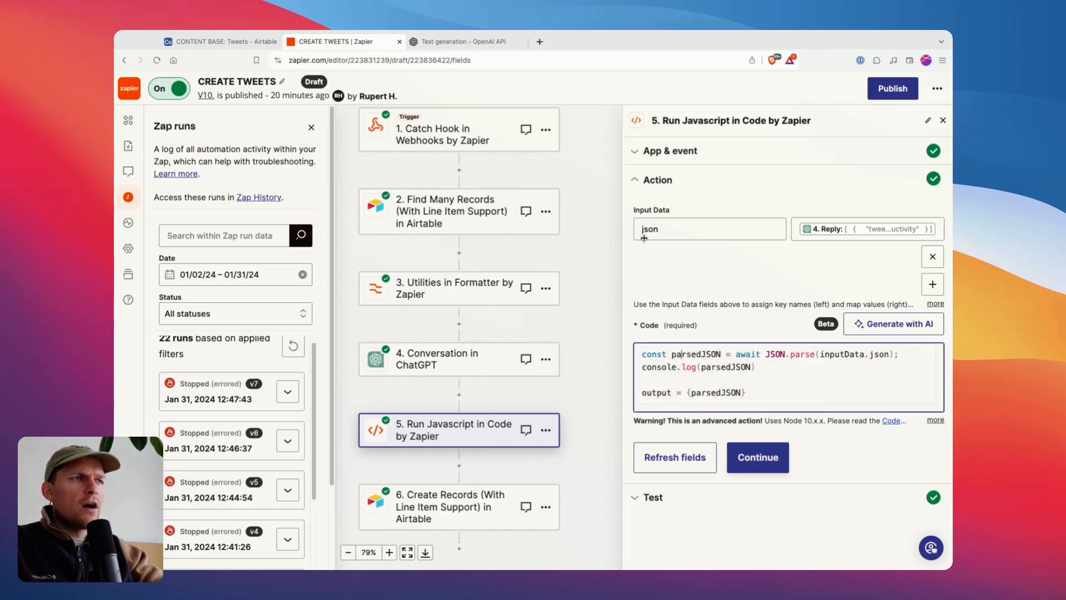
pyautogui.moveTo(643, 354); pyautogui.dragTo(747, 394)
pyautogui.click(759, 398)
pyautogui.click(662, 365)
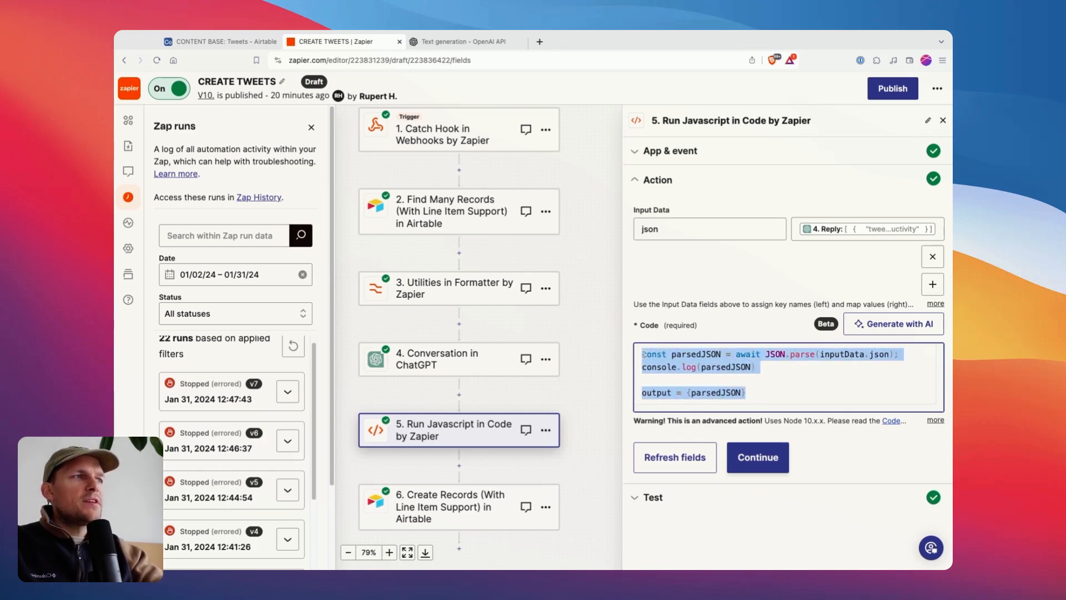
pyautogui.click(759, 393)
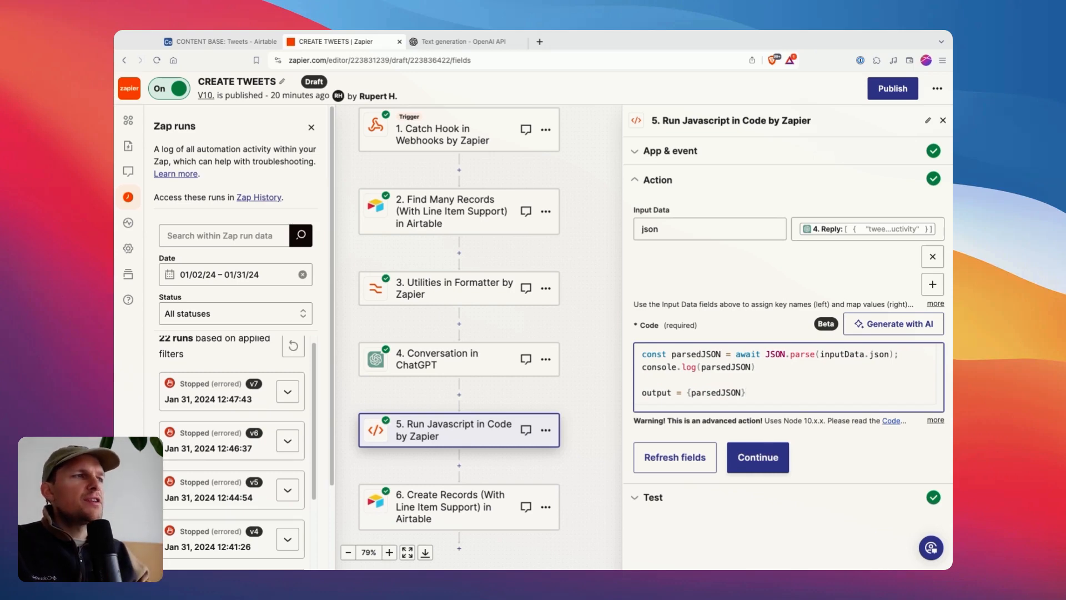
pyautogui.doubleClick(649, 389)
pyautogui.click(686, 392)
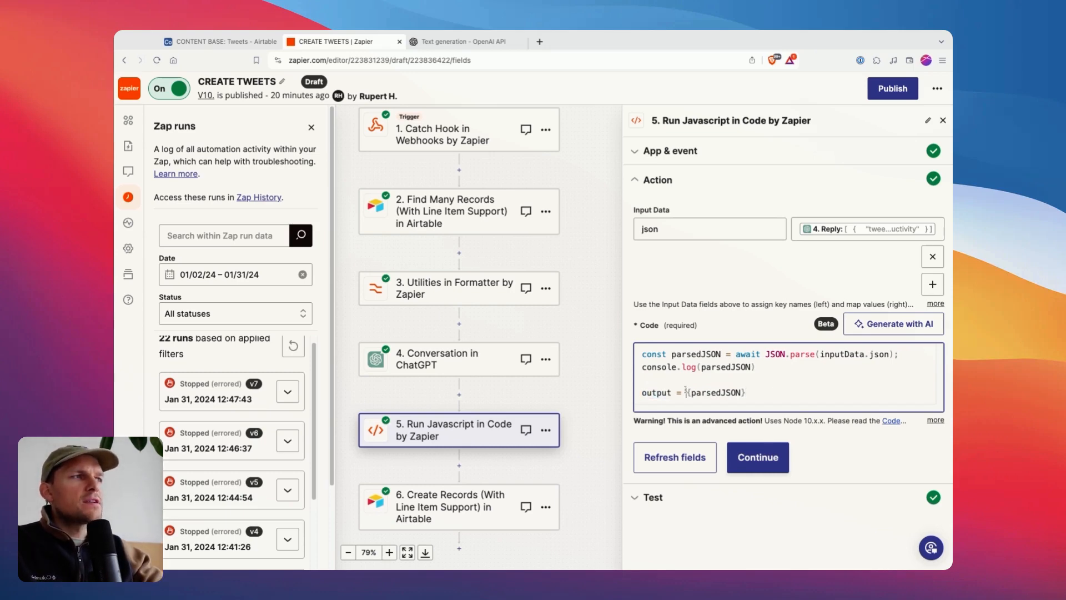
pyautogui.moveTo(684, 392); pyautogui.dragTo(746, 392)
# Compare the inputData.json reference in the parse call with the json key defined in the input data.
pyautogui.doubleClick(842, 354)
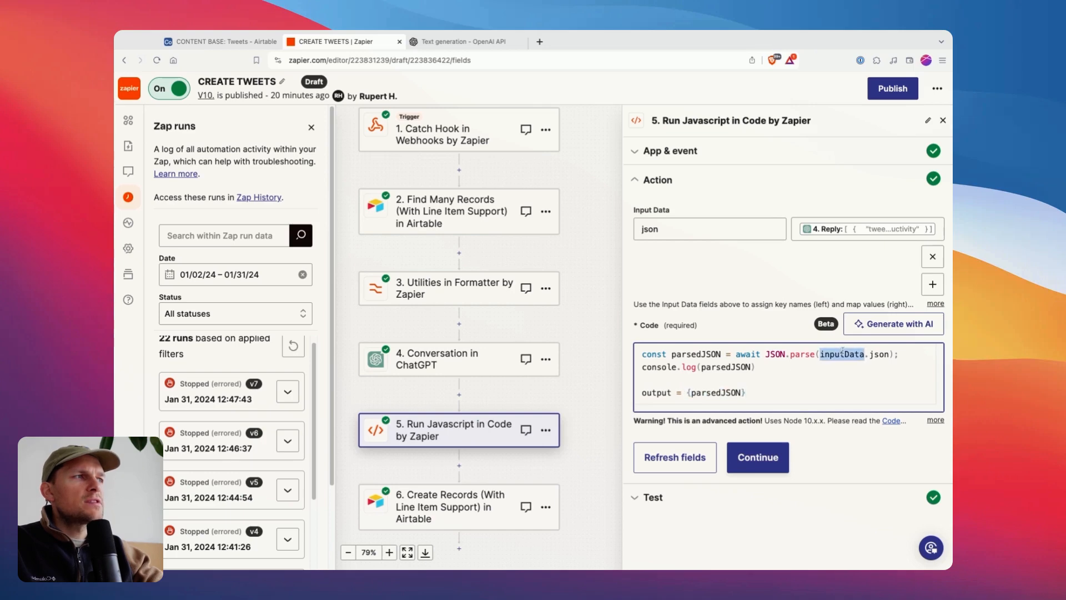
pyautogui.click(844, 354)
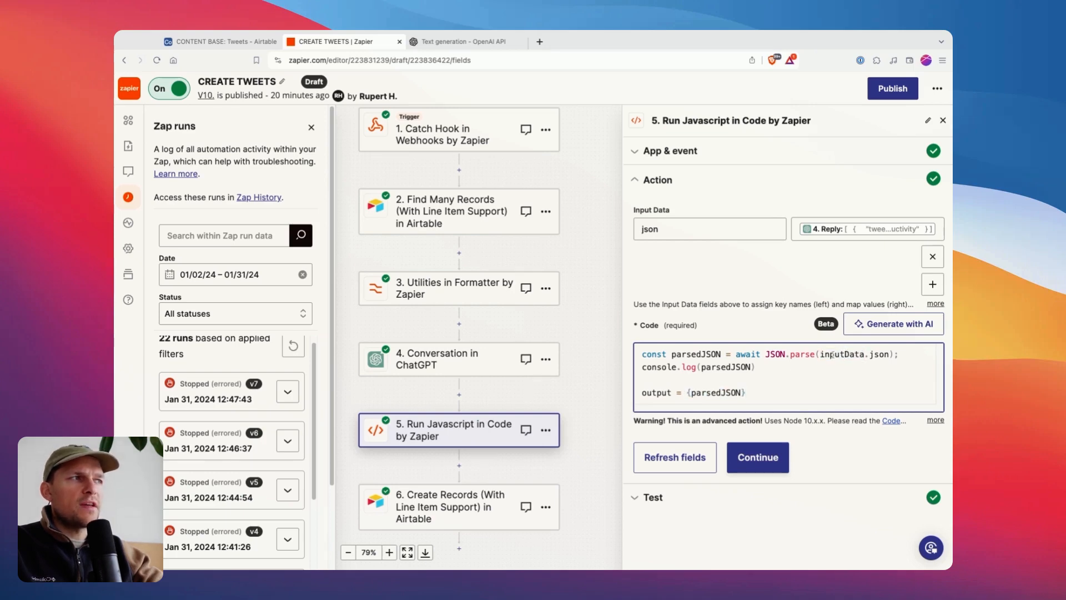
pyautogui.doubleClick(832, 354)
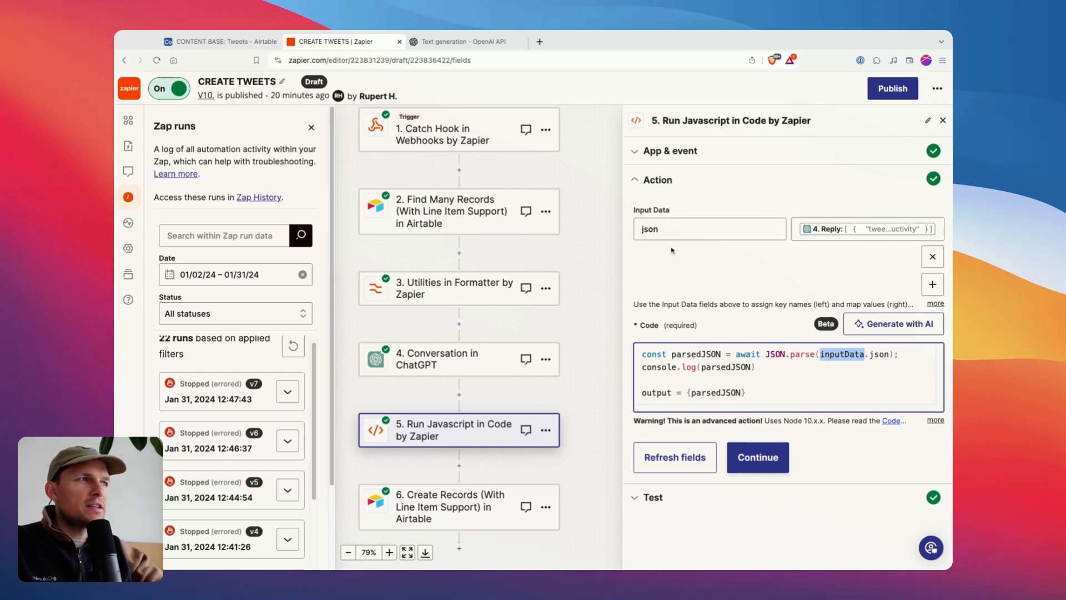
pyautogui.click(865, 360)
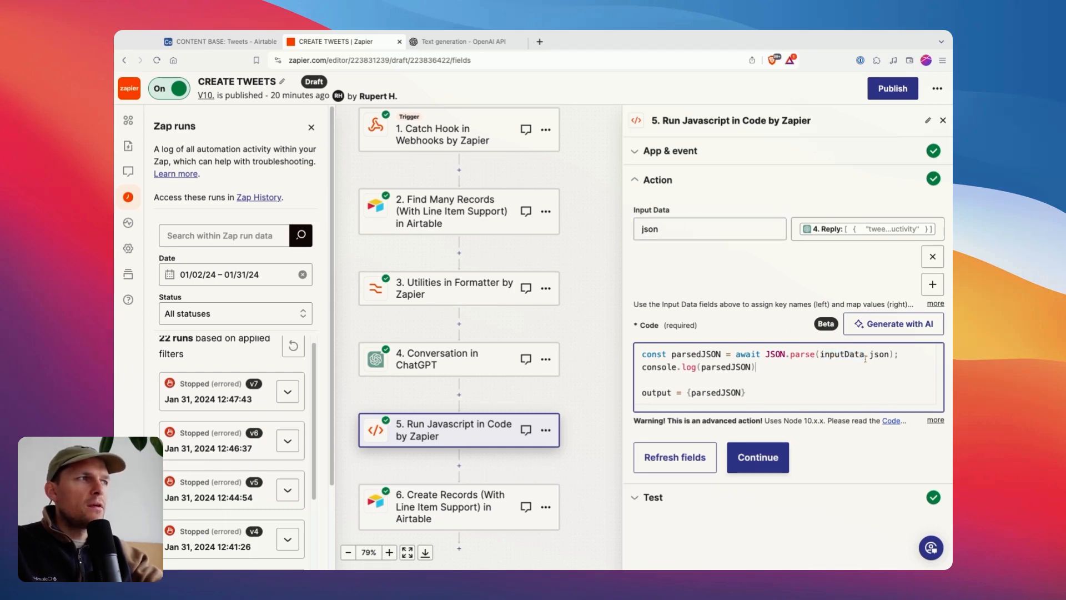
pyautogui.doubleClick(850, 353)
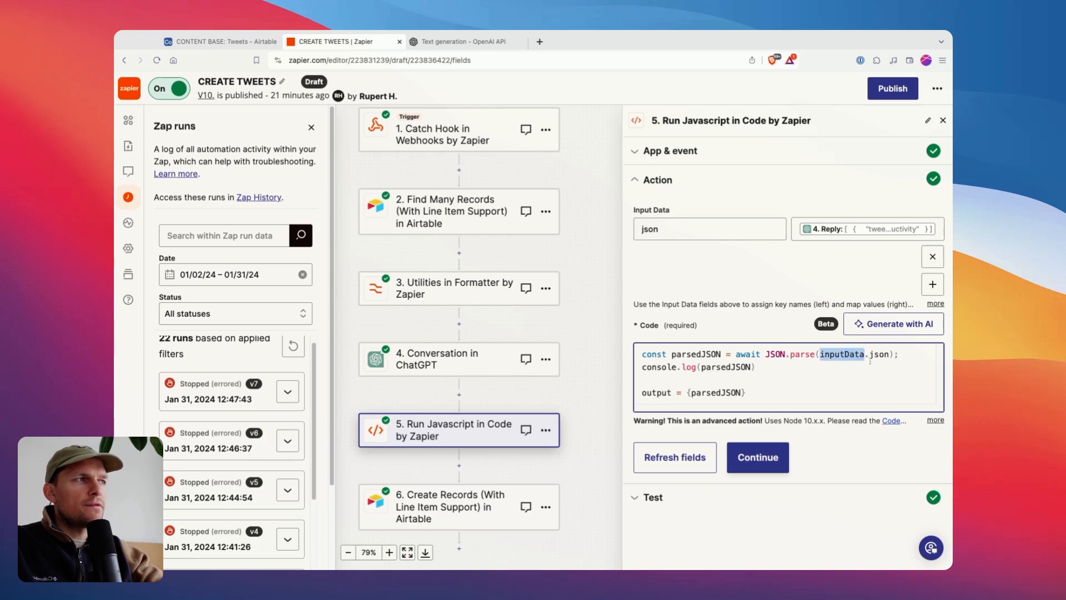
pyautogui.doubleClick(879, 354)
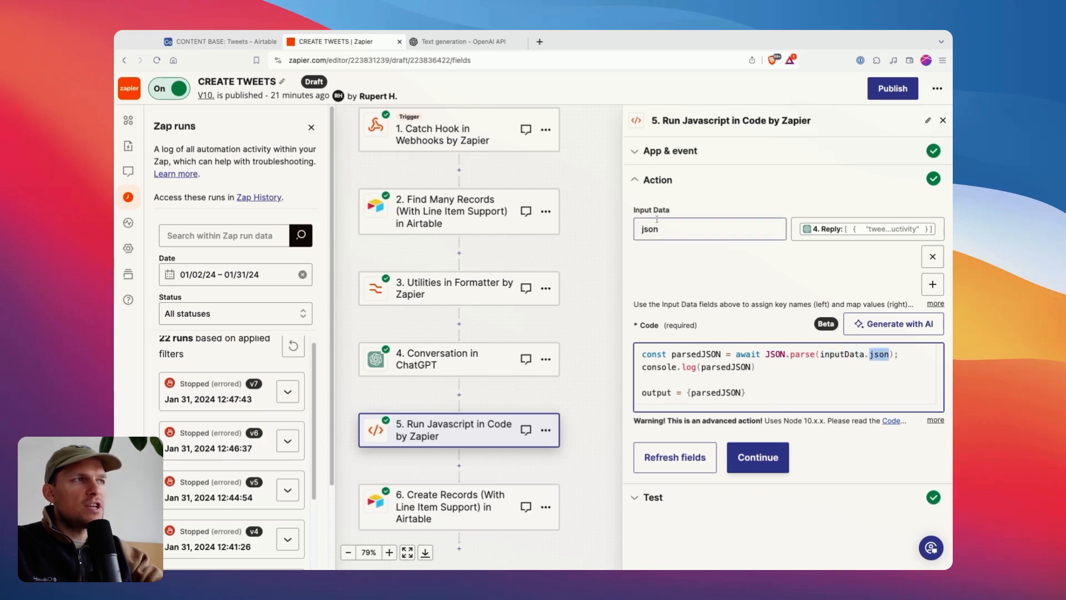
# Examine the output variable and the parsedJSON object assigned to it in the code's last line.
pyautogui.doubleClick(656, 393)
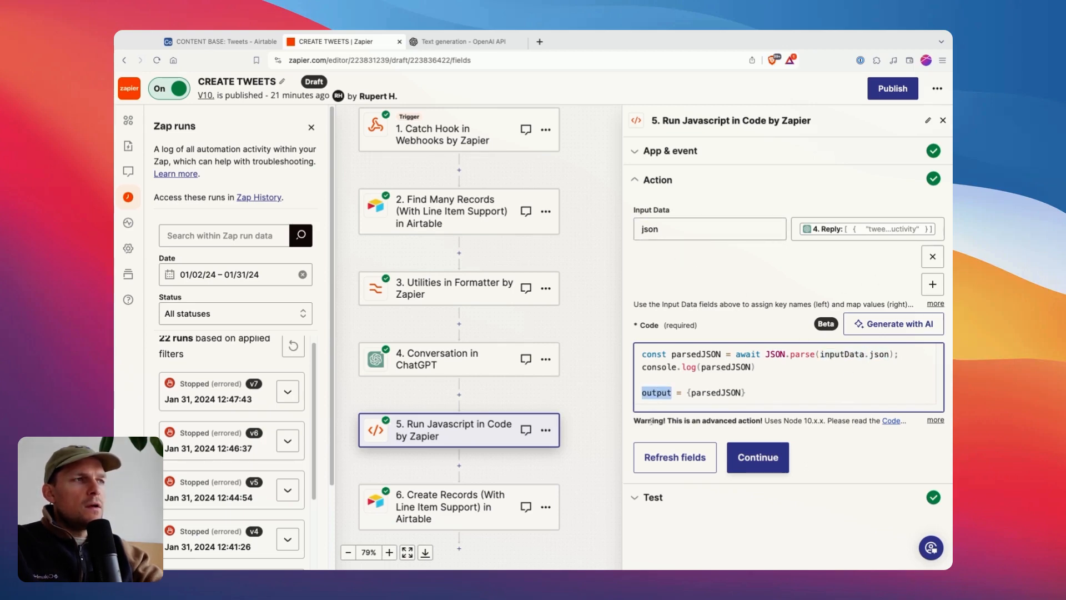
pyautogui.moveTo(688, 394); pyautogui.dragTo(745, 393)
pyautogui.click(743, 393)
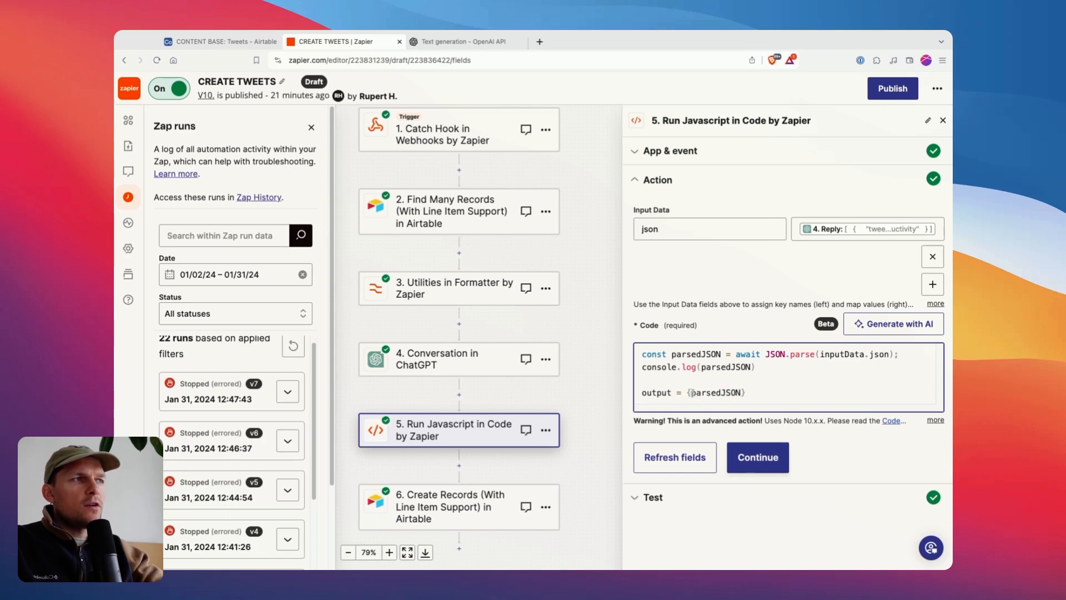
pyautogui.doubleClick(714, 393)
# Test the Run Javascript step and look through the individual tweets under parsedJSON in the result.
pyautogui.click(758, 457)
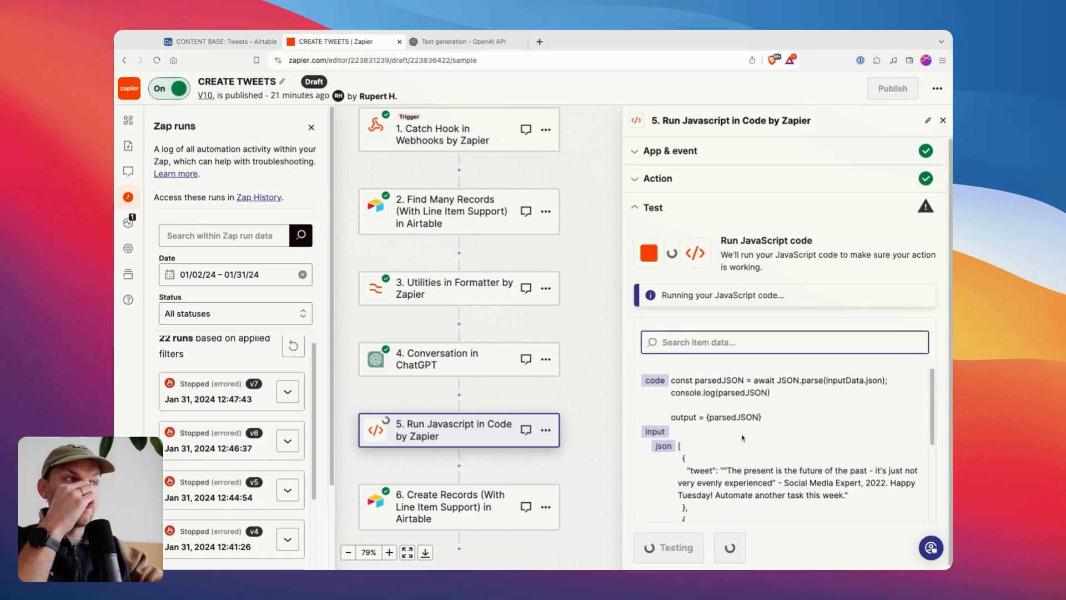
pyautogui.click(840, 390)
pyautogui.moveTo(918, 381); pyautogui.dragTo(919, 381)
pyautogui.scroll(-2, 687, 400)
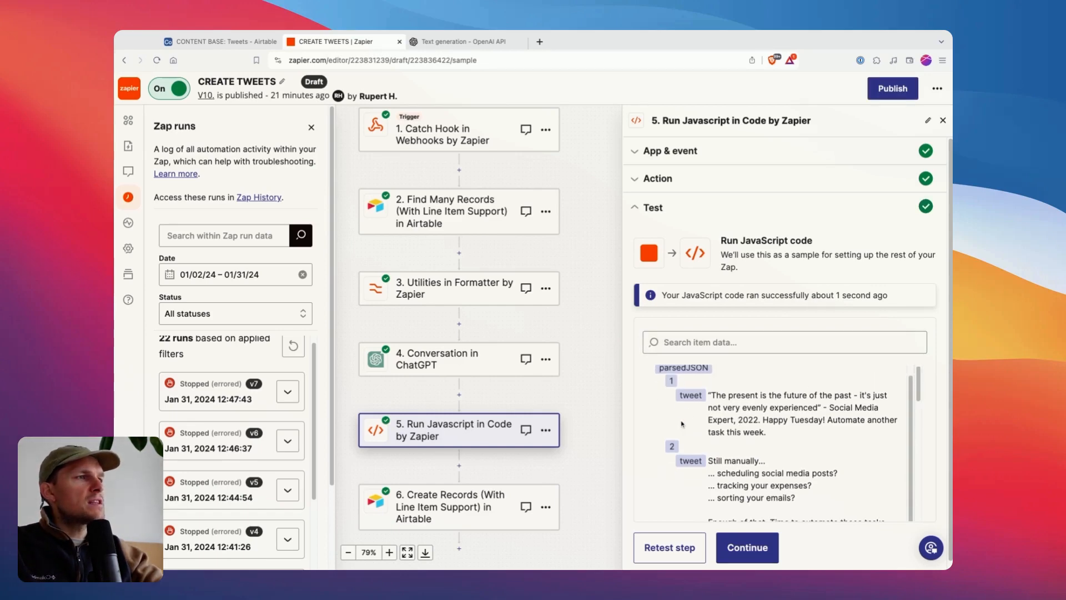
# Look through the remaining parsedJSON tweets and the runtime meta logs in the JavaScript test result.
pyautogui.scroll(-5, 688, 446)
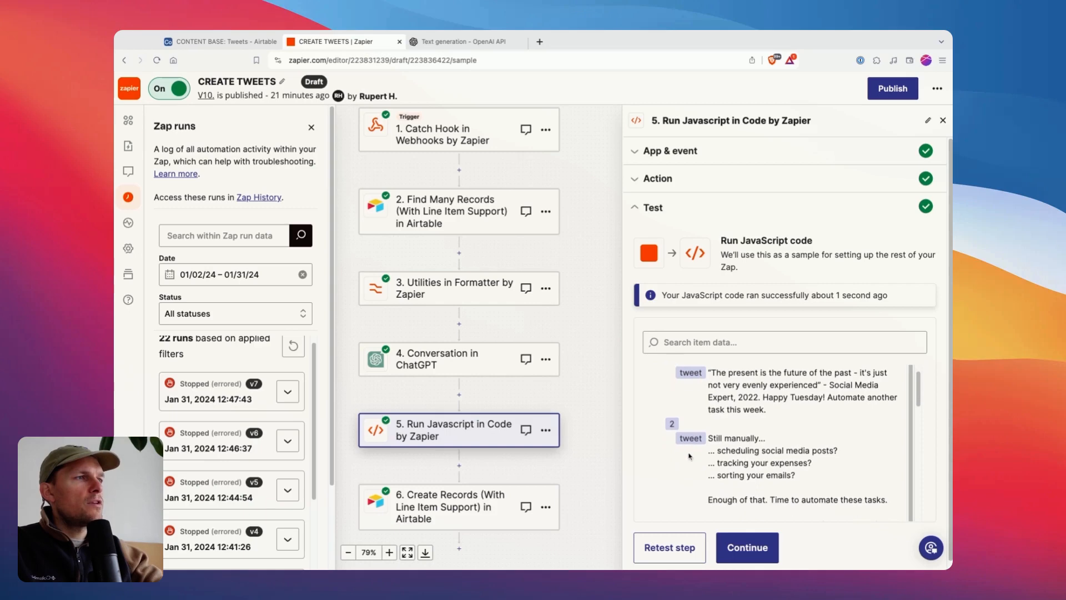
pyautogui.scroll(3, 672, 382)
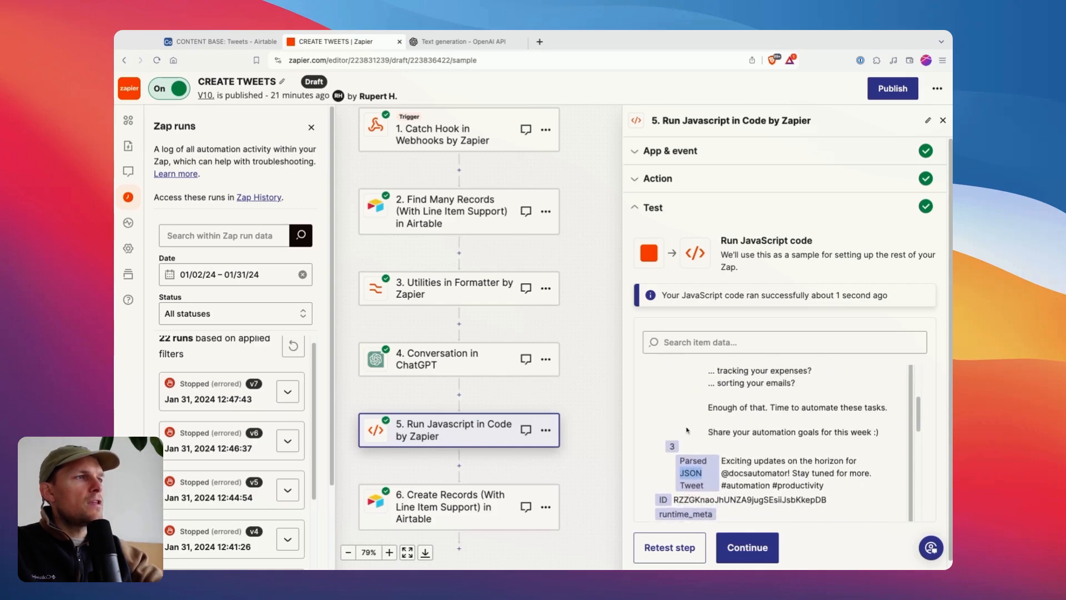
pyautogui.scroll(-2, 672, 381)
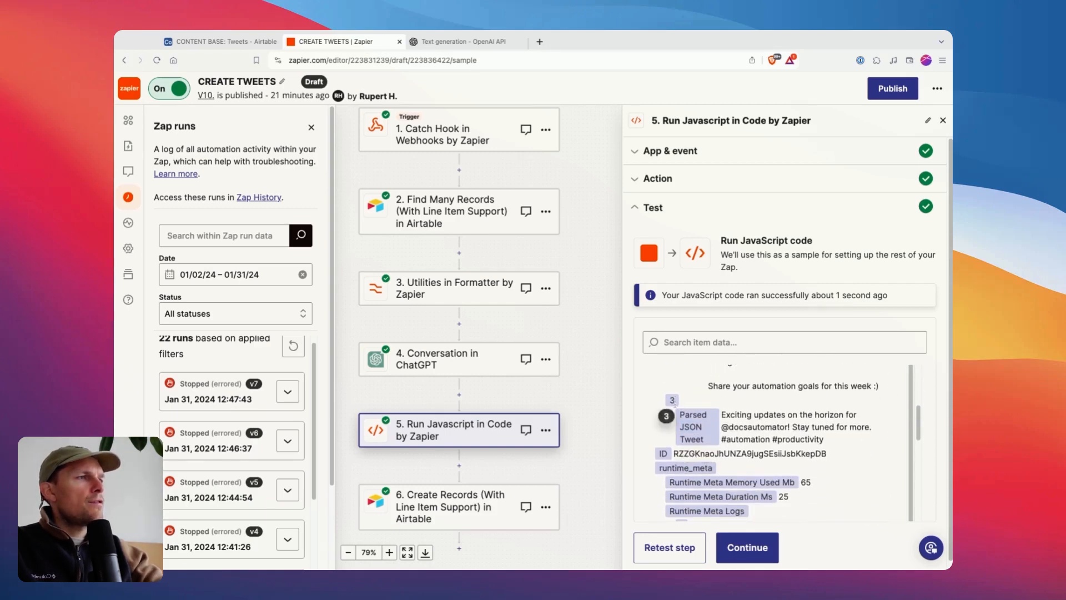
pyautogui.scroll(-5, 700, 439)
pyautogui.scroll(2, 705, 404)
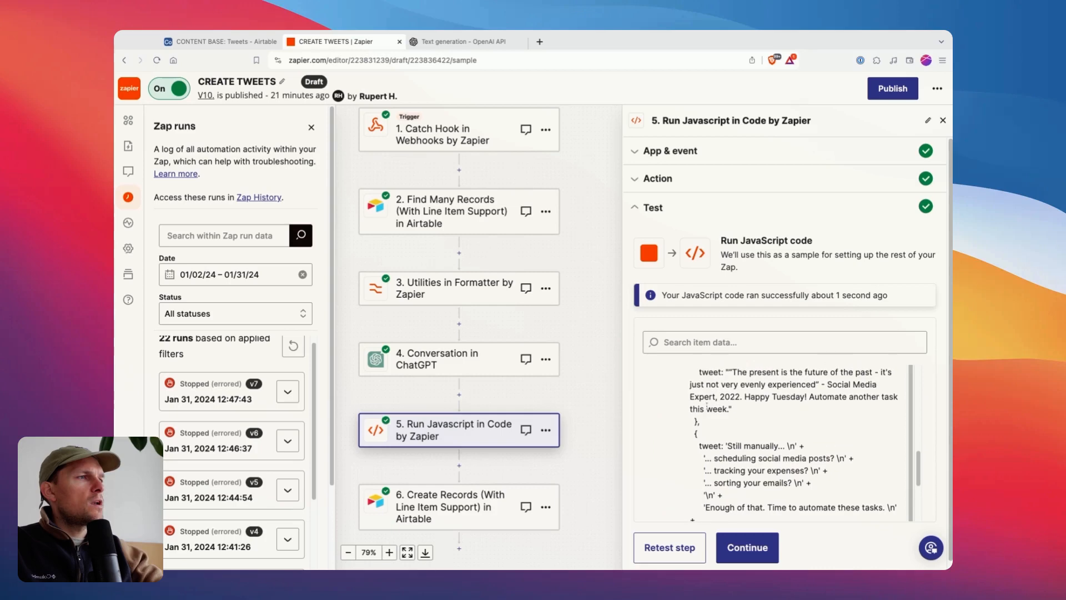
# Continue to the Create Records step and examine its base, table and the Parsed JSON Tweet mapping in the Tweet line item.
pyautogui.click(745, 547)
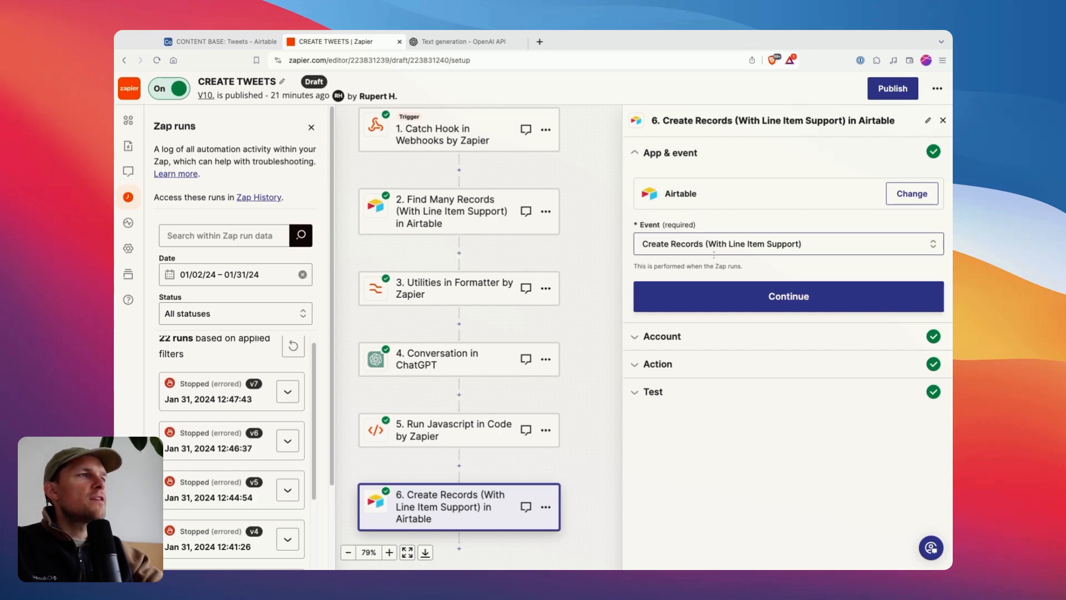
pyautogui.click(675, 363)
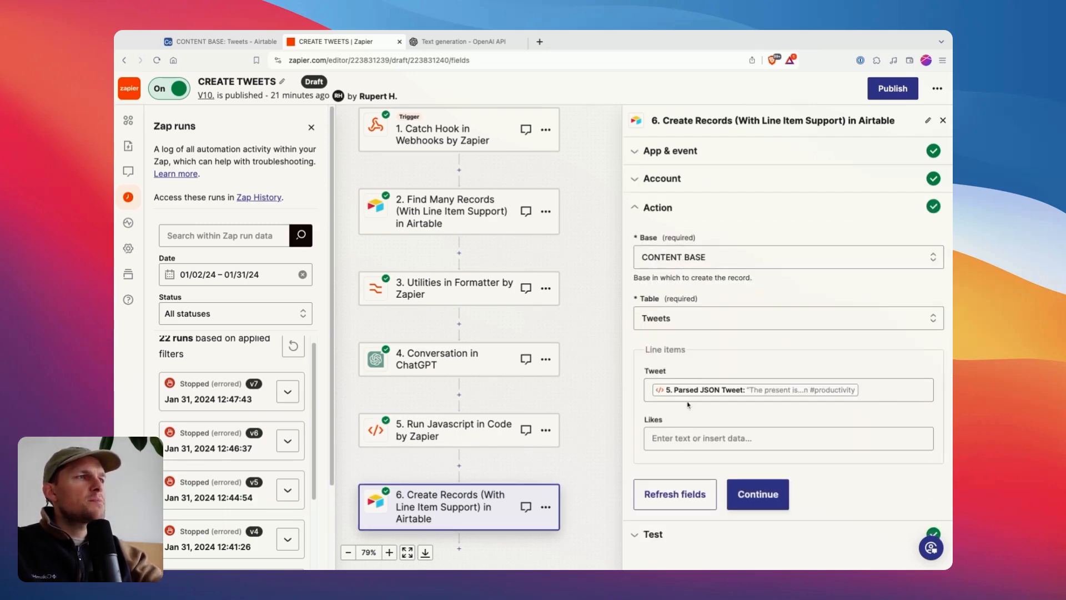
pyautogui.click(651, 388)
pyautogui.click(894, 371)
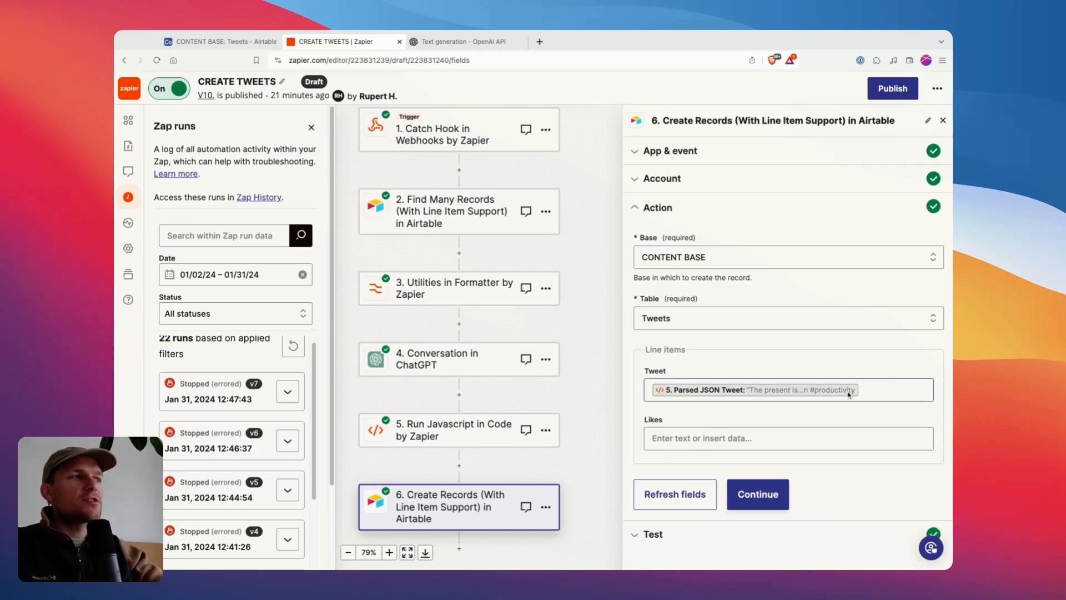
# Retest the Create Records step to send the parsed tweets to the Tweets table in Airtable.
pyautogui.click(766, 496)
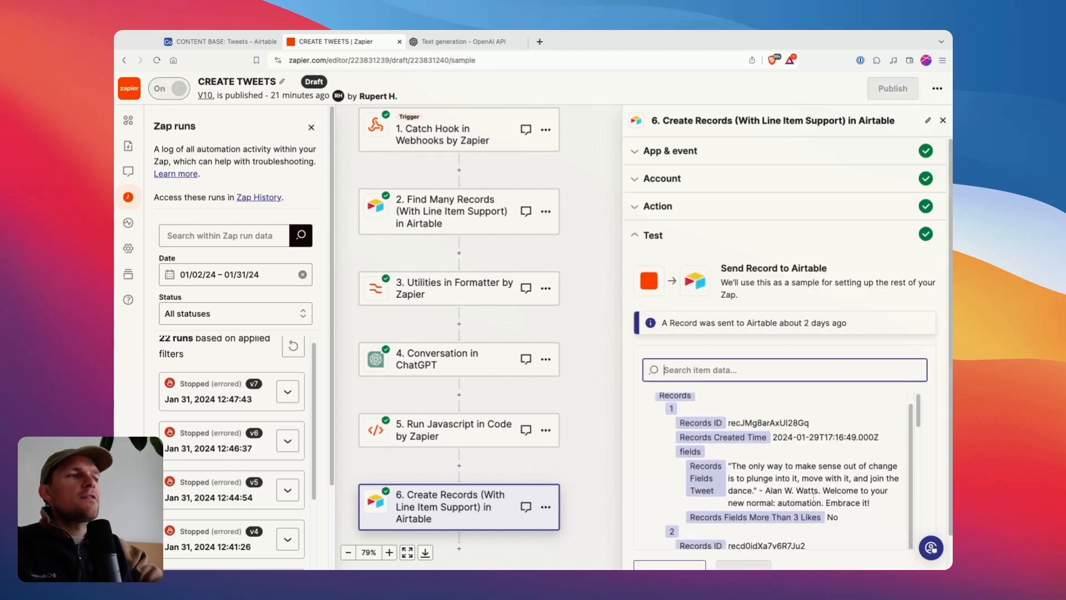
pyautogui.scroll(-5, 814, 494)
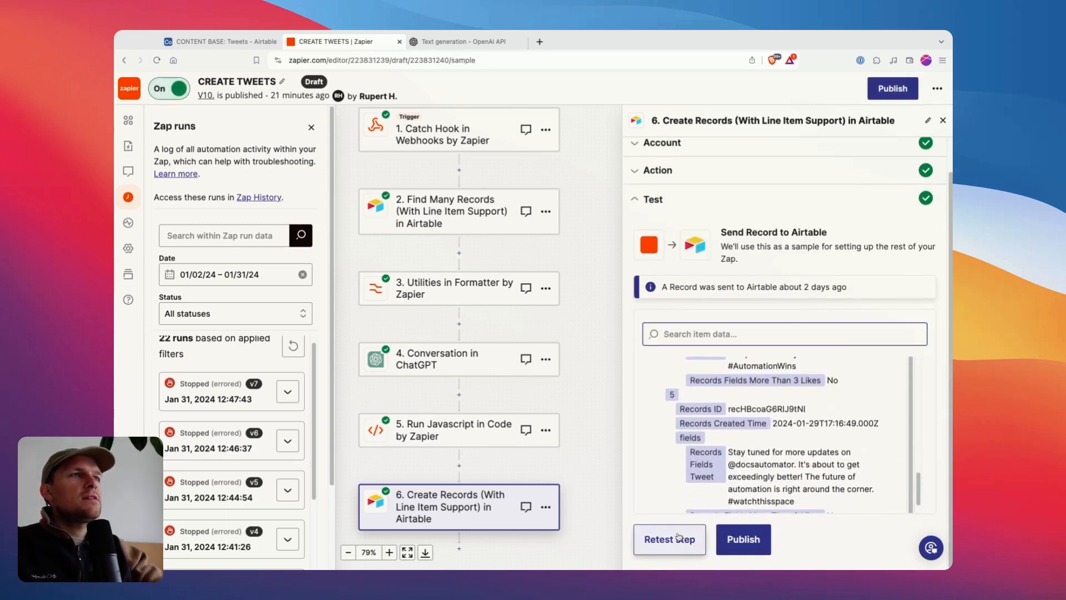
pyautogui.click(679, 537)
# Switch to the Airtable Tweets table and inspect the newly created tweet records at the end of the list.
pyautogui.click(223, 41)
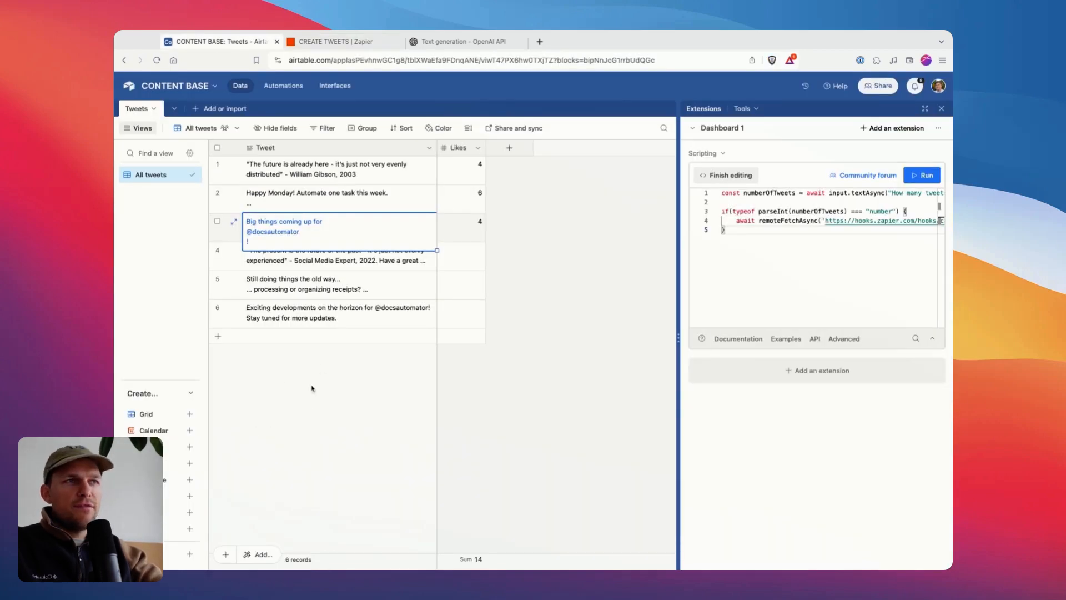
pyautogui.moveTo(282, 350); pyautogui.dragTo(311, 401)
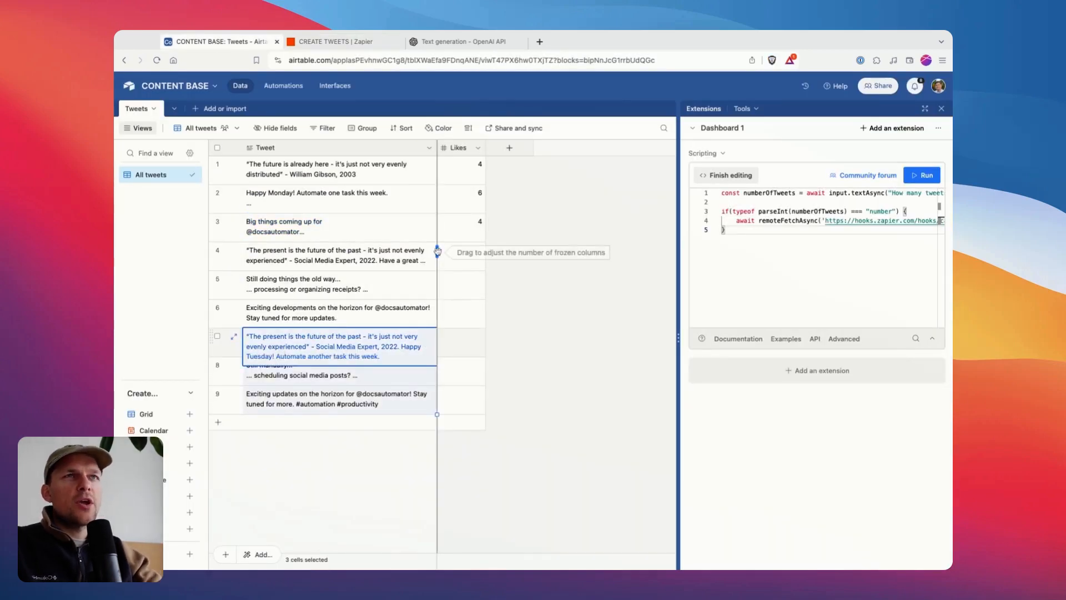
pyautogui.click(304, 368)
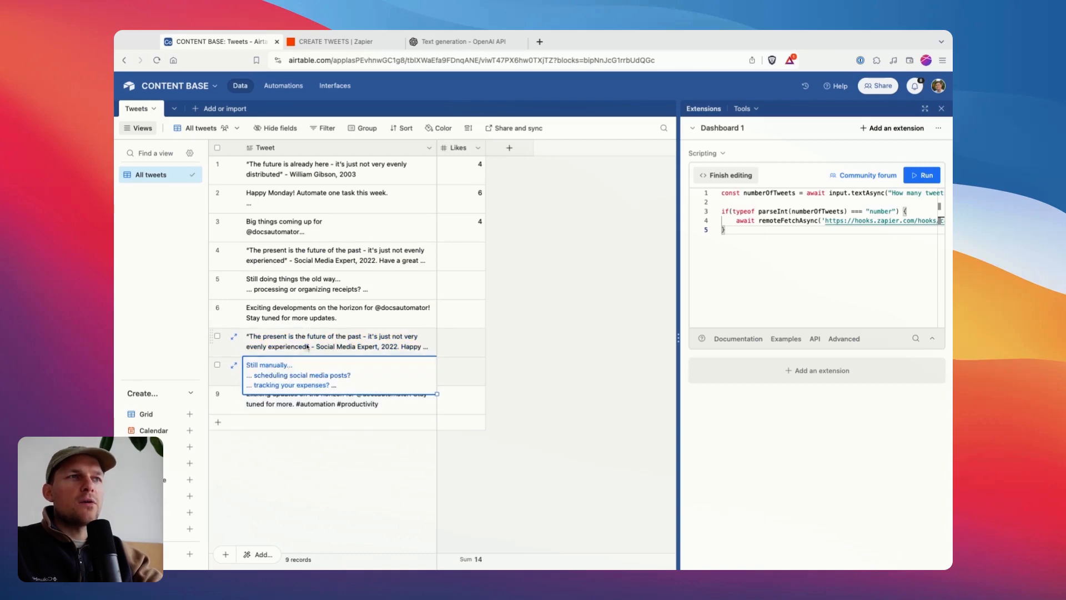
pyautogui.click(308, 348)
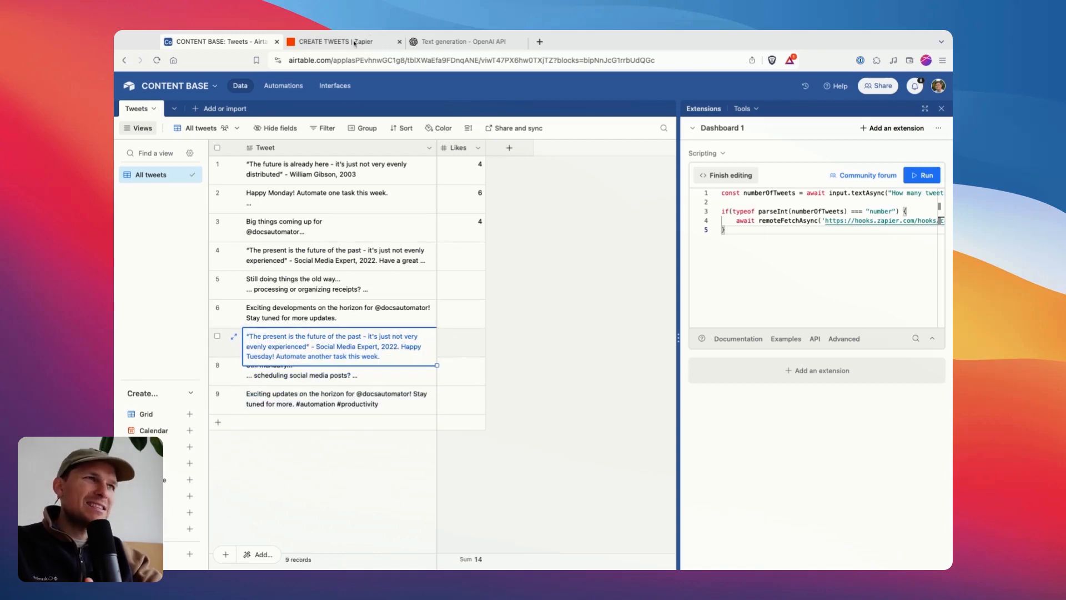
# Compare the generated tweets with the first three sample tweets in the Airtable Tweet column.
pyautogui.click(333, 42)
pyautogui.click(223, 43)
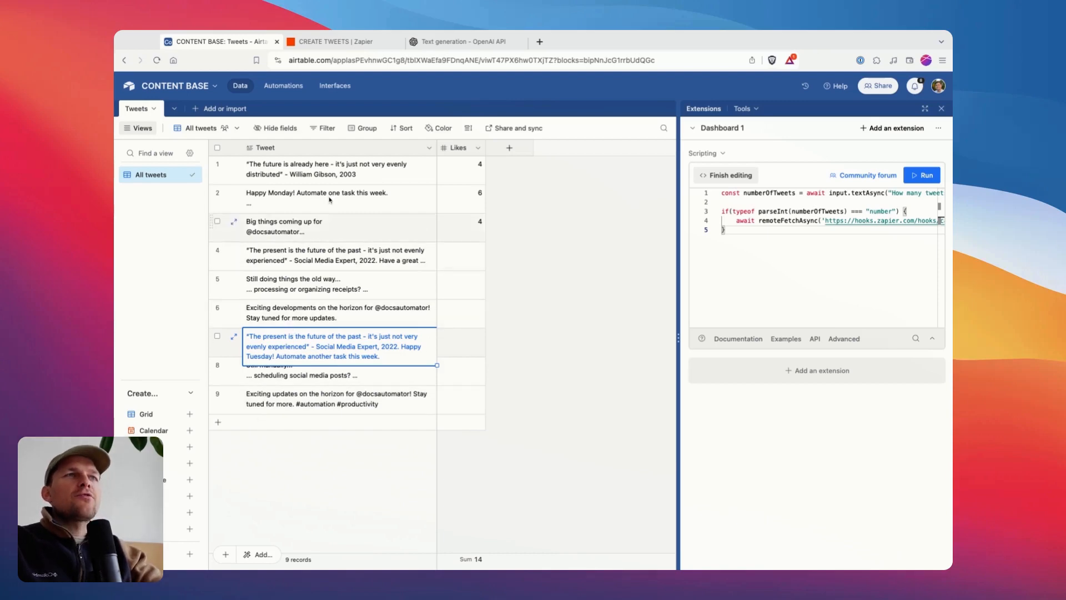
pyautogui.click(319, 177)
pyautogui.hotkey('shift', 'Down')
pyautogui.hotkey('shift', 'Down')
pyautogui.click(321, 178)
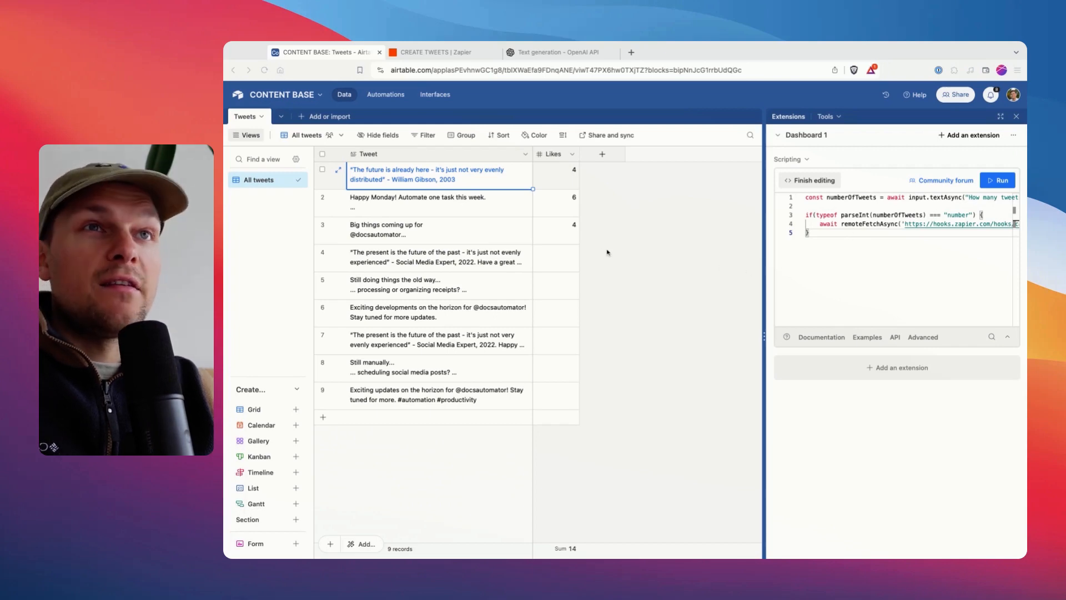
# Switch to the Zapier workflow and review the user message in the ChatGPT Conversation step's action settings.
pyautogui.click(815, 205)
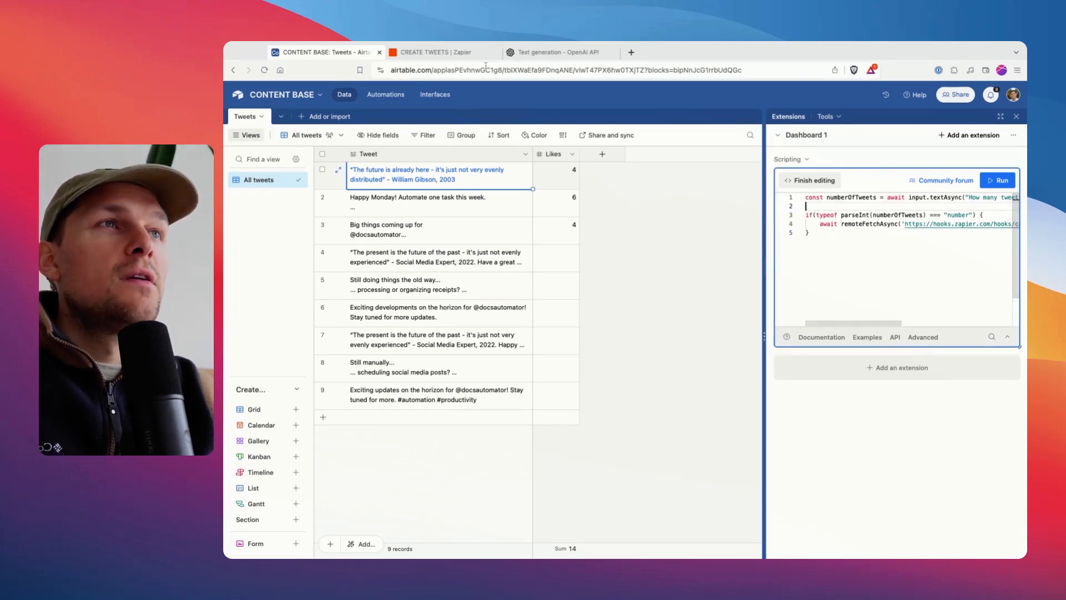
pyautogui.click(436, 51)
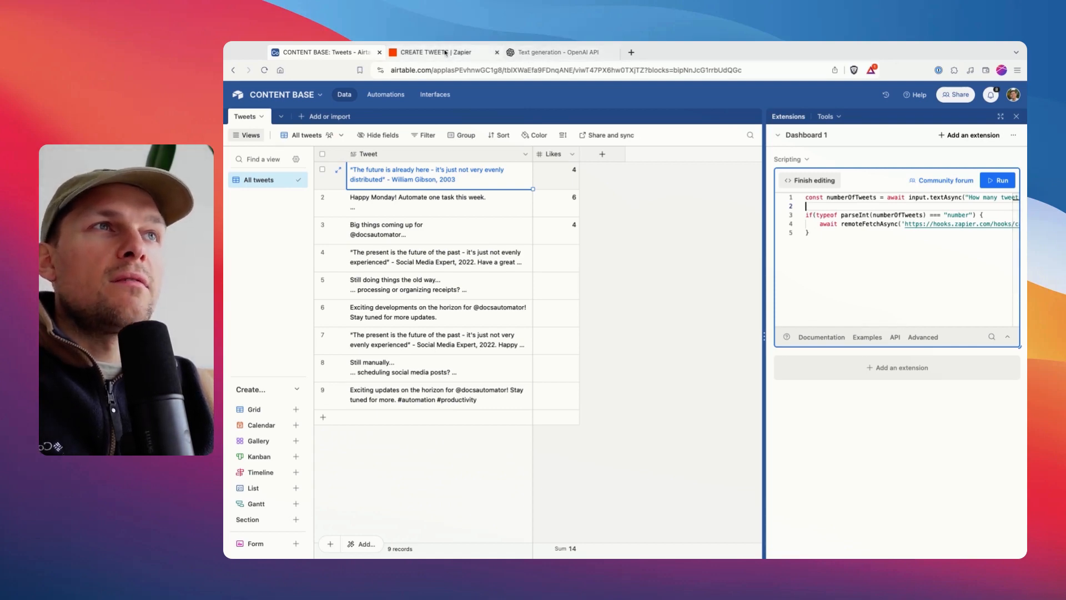
pyautogui.click(533, 356)
pyautogui.click(756, 361)
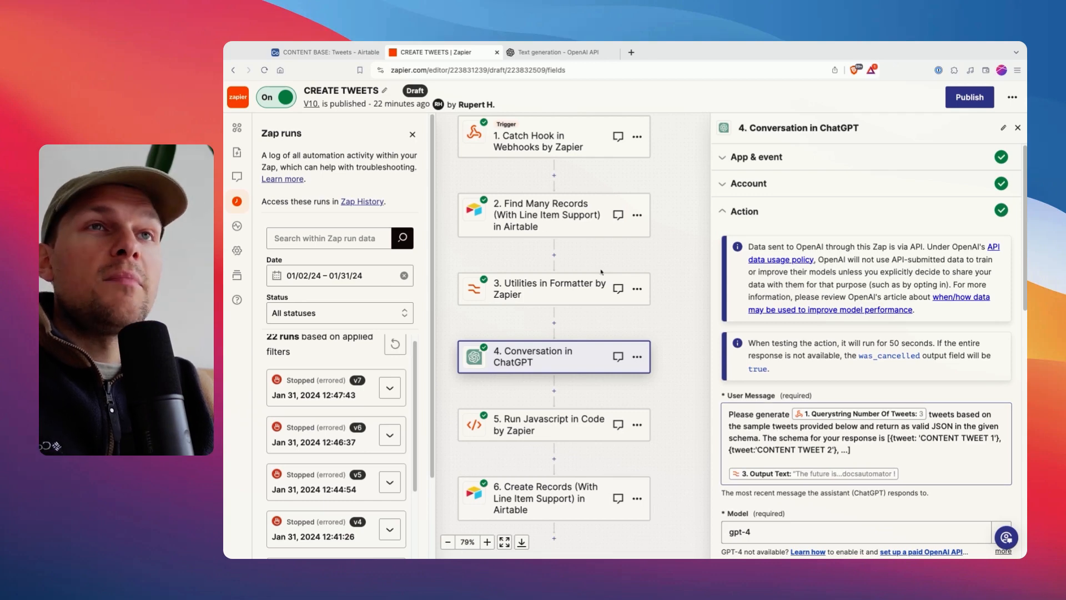
# Return to the Airtable Tweets table and review the Tweet column, including the second and third sample tweets.
pyautogui.click(328, 52)
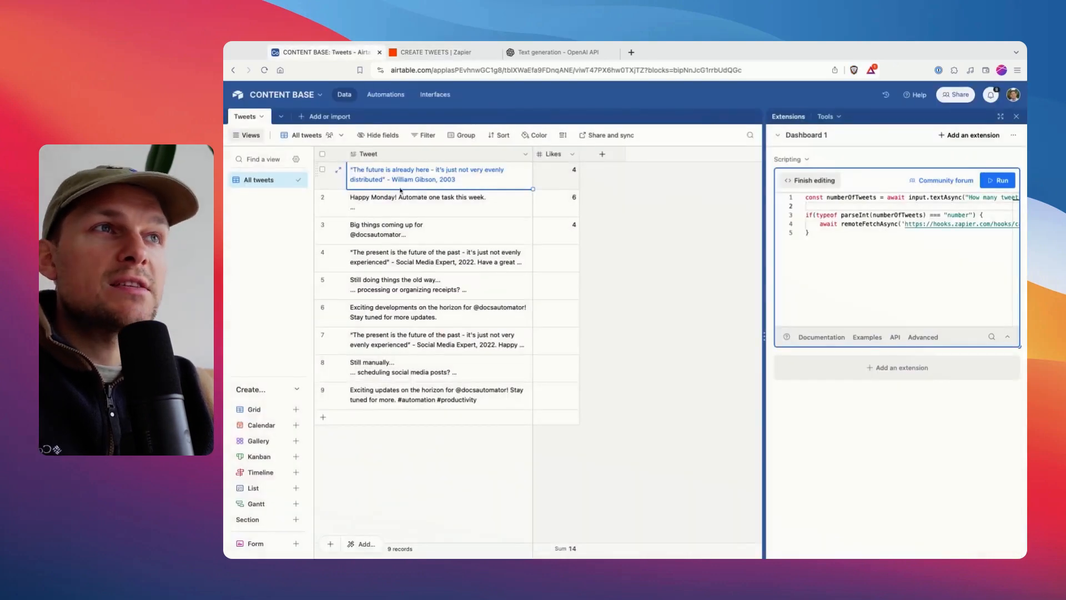
pyautogui.click(365, 155)
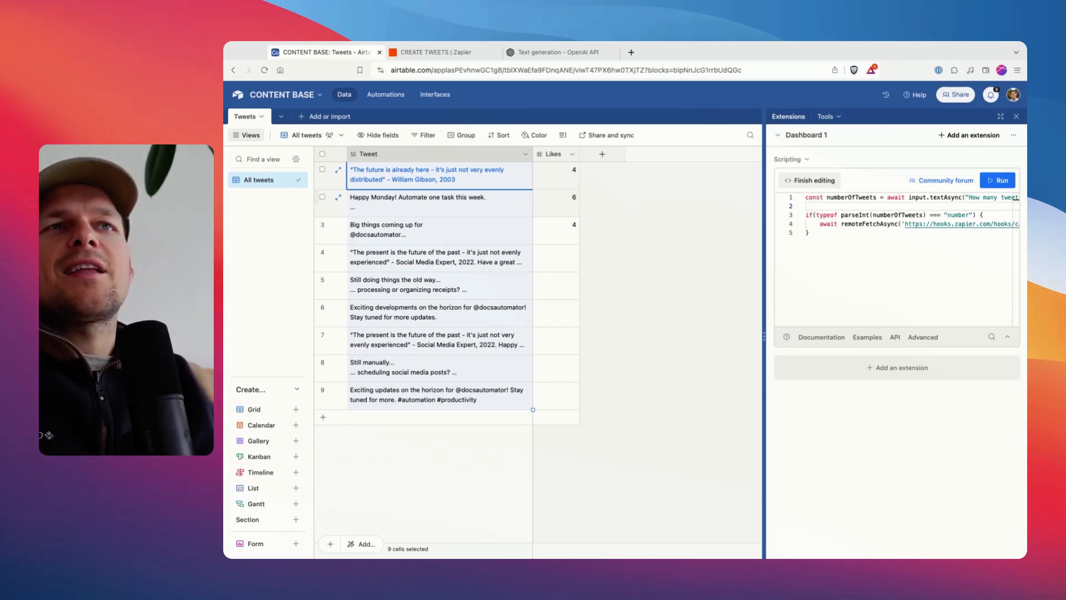
pyautogui.click(405, 205)
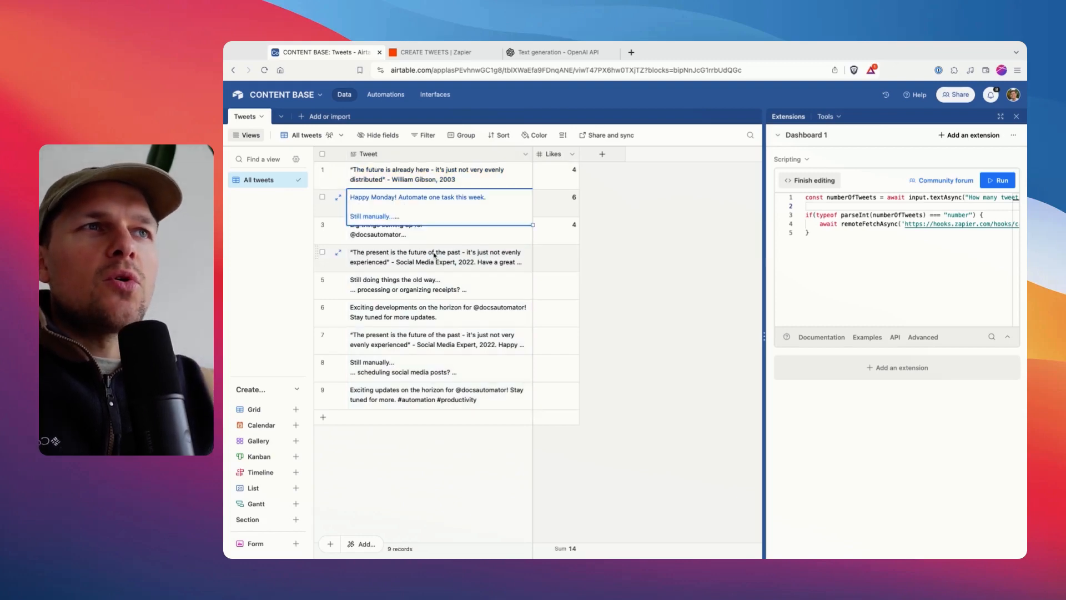
pyautogui.click(436, 244)
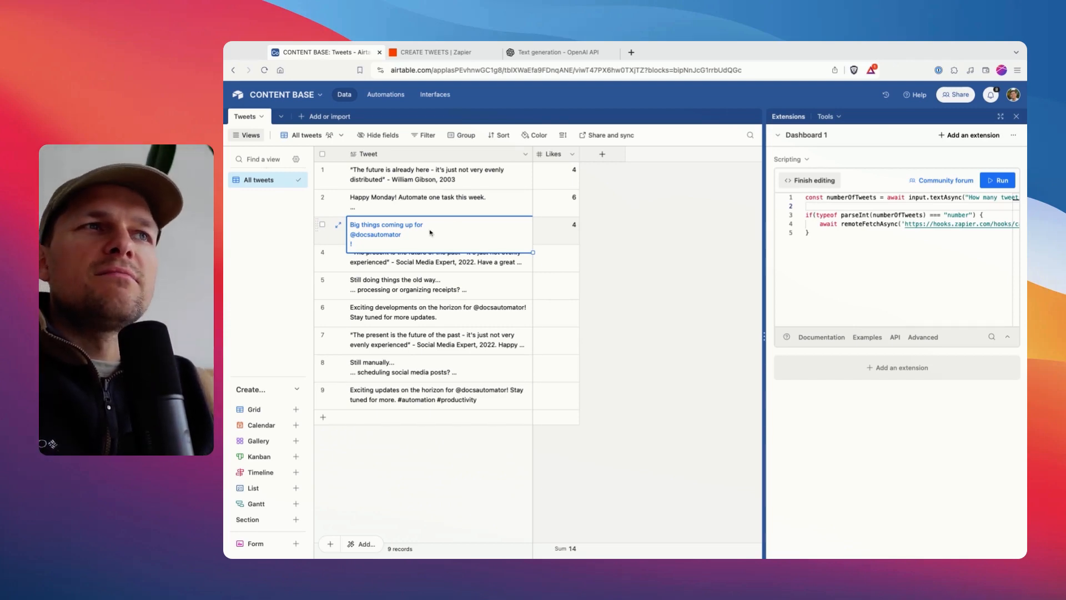
pyautogui.click(419, 210)
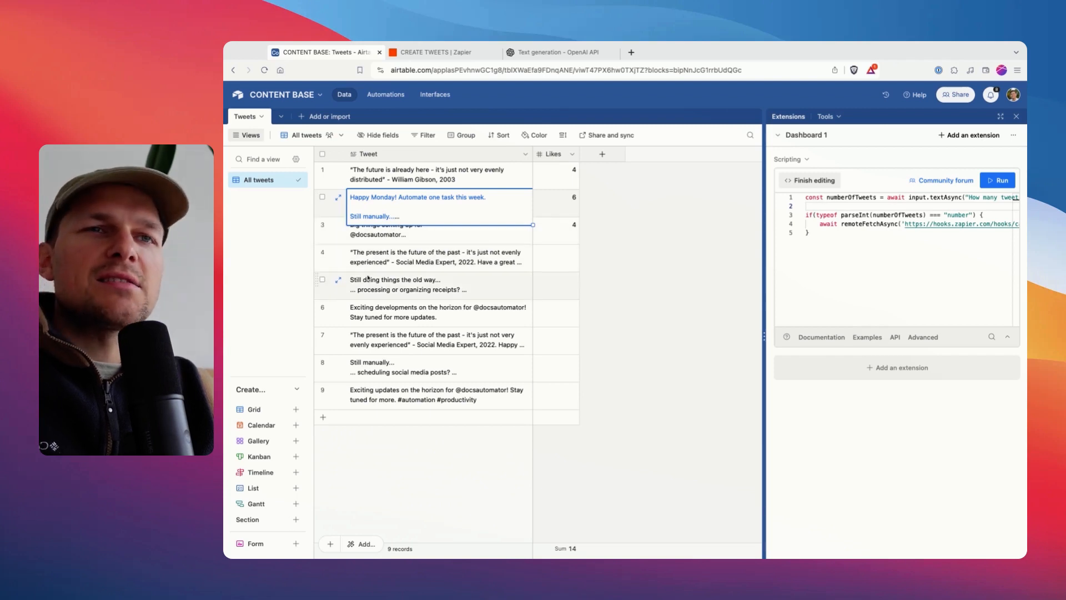